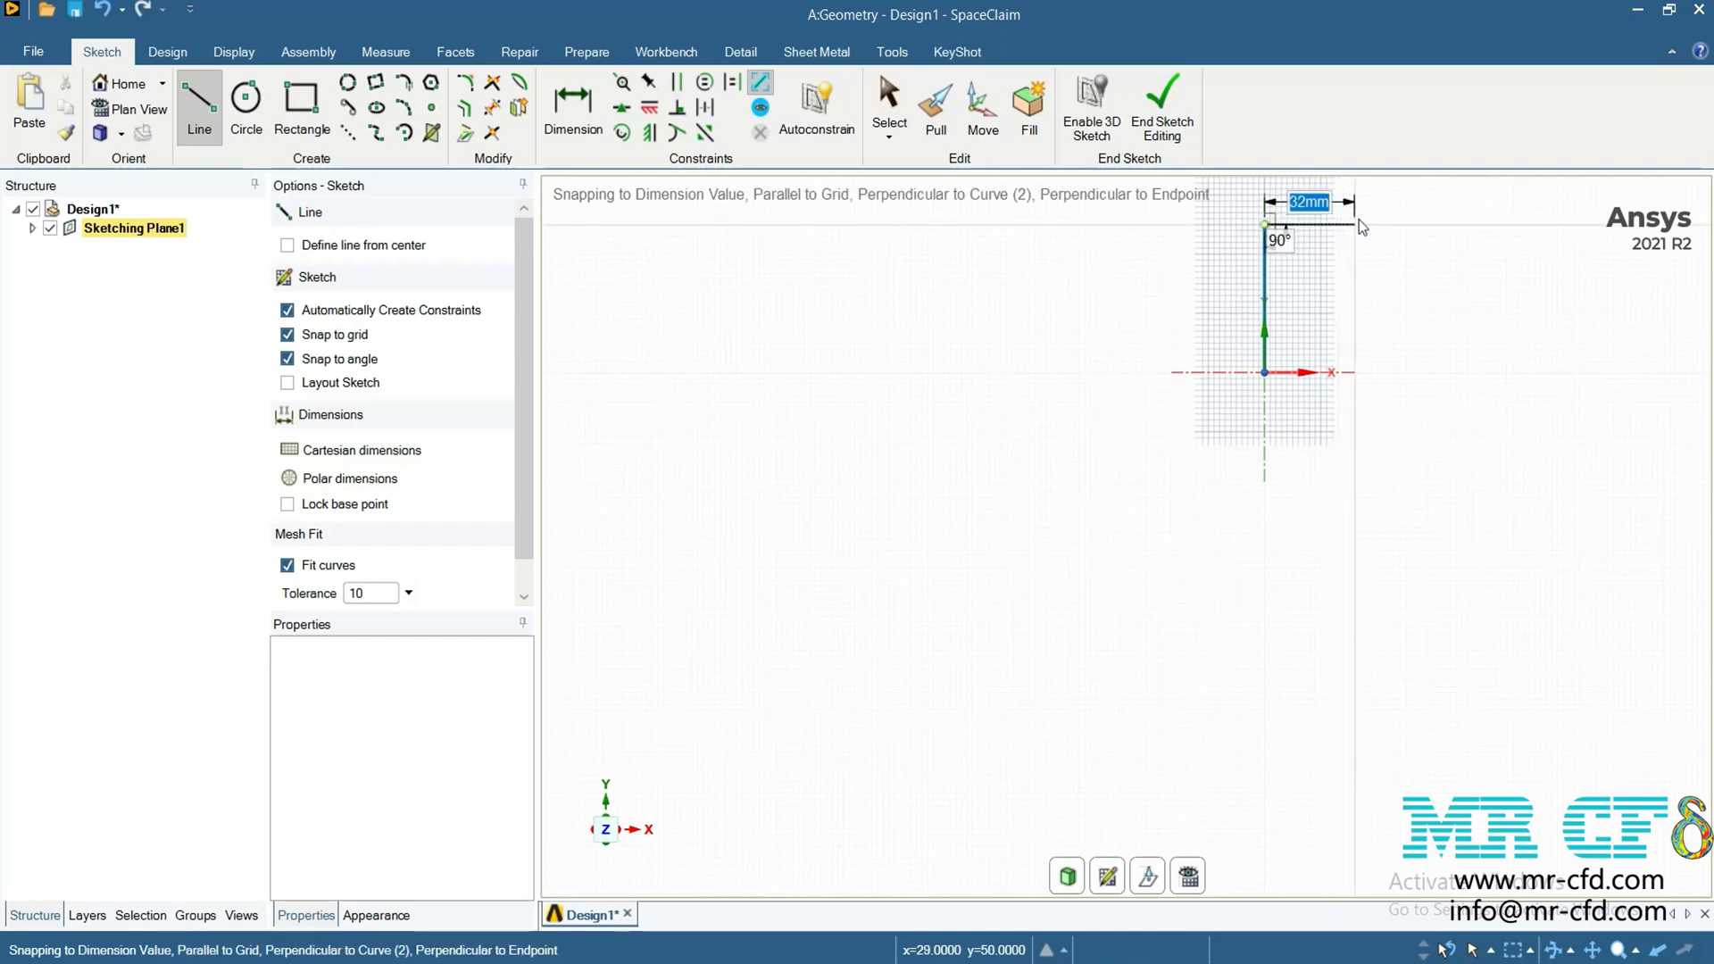
# Draw a 49.689 mm top line and a 49.6891 mm line along the x-axis from the origin
pyautogui.write('49.689')
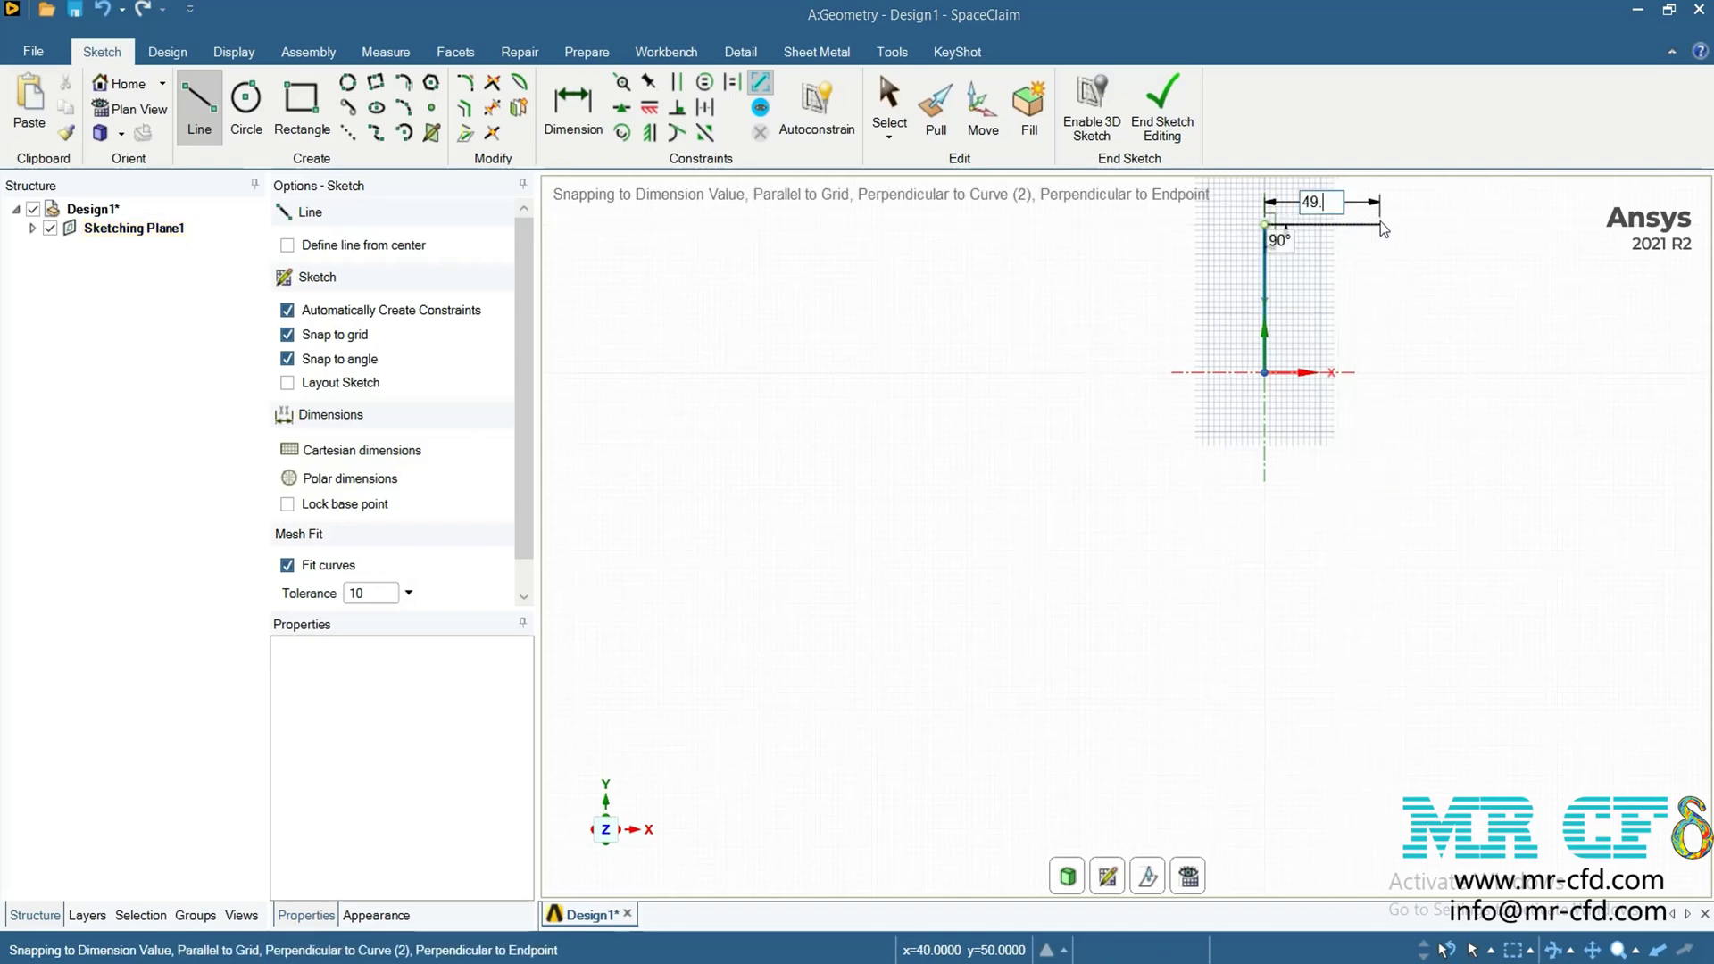
pyautogui.press('Return')
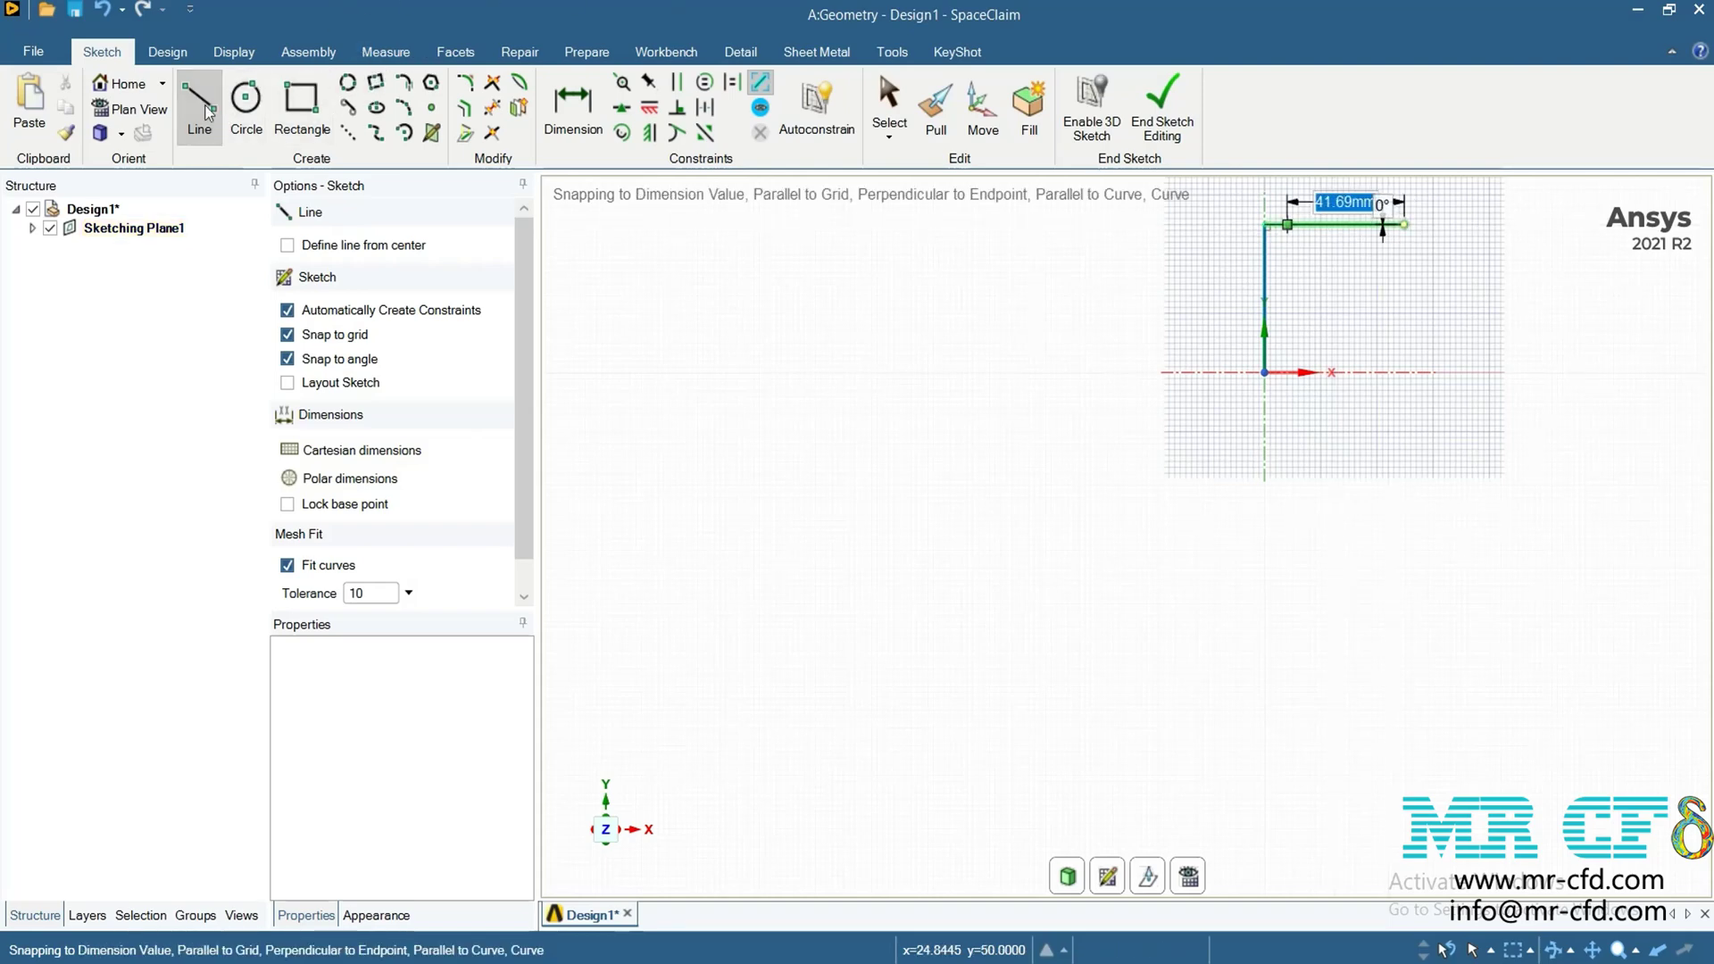
pyautogui.click(1264, 374)
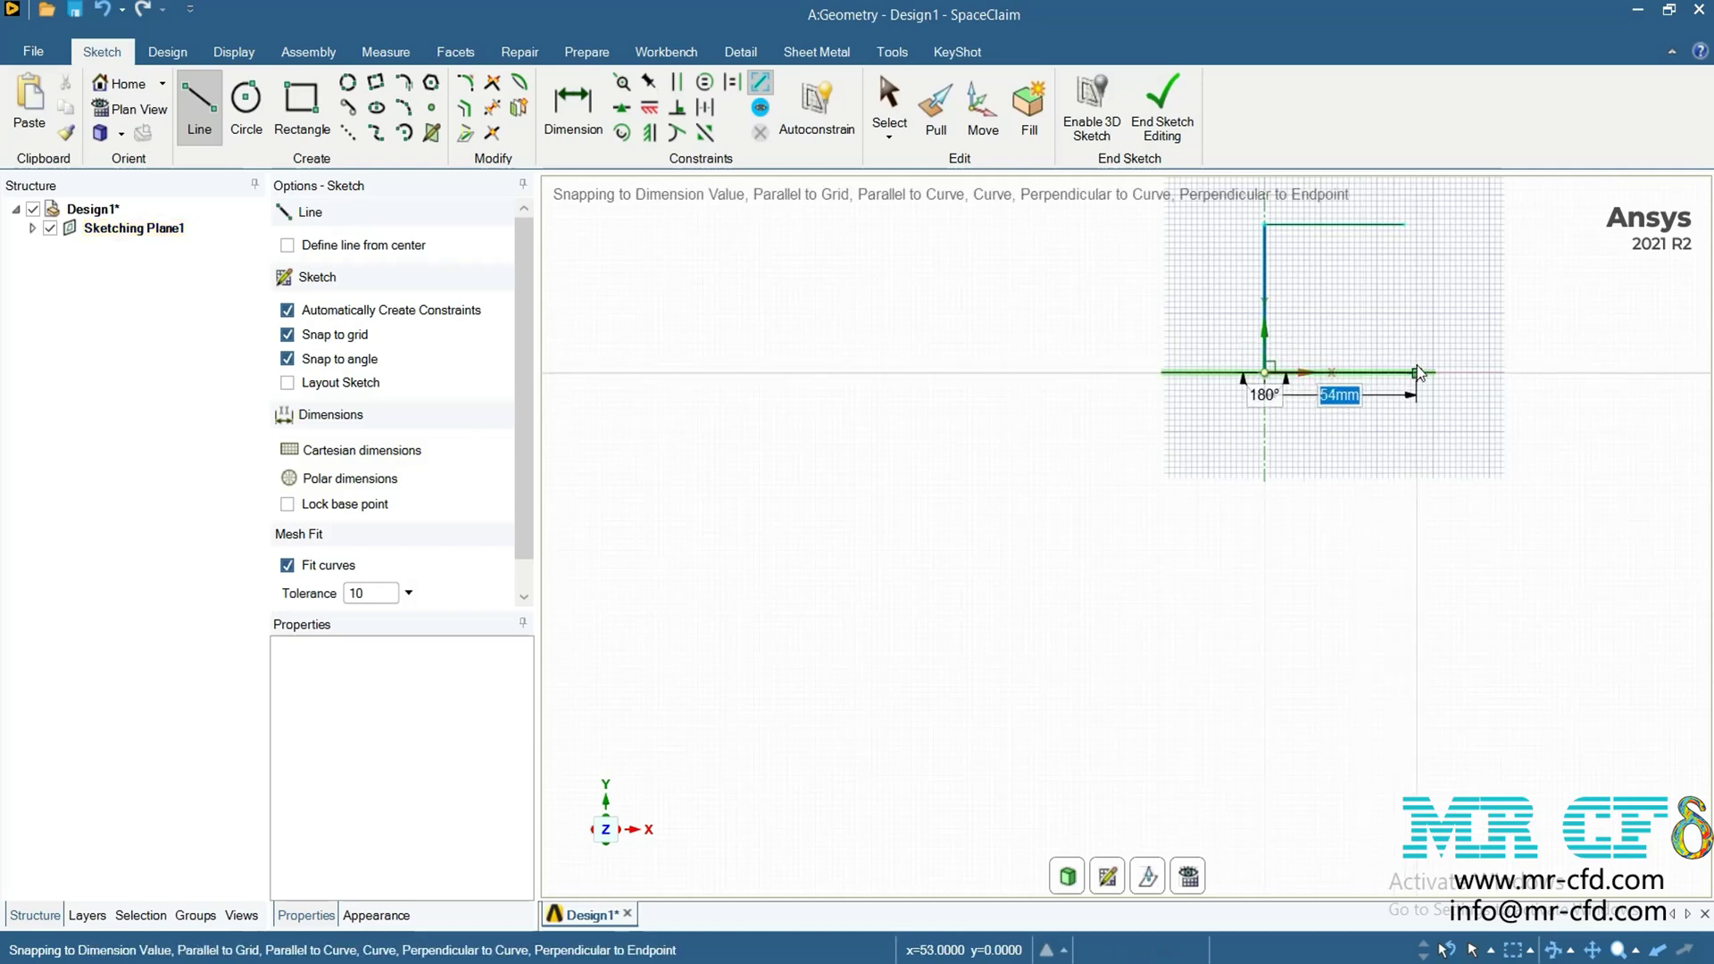
pyautogui.write('49.')
pyautogui.write('6891')
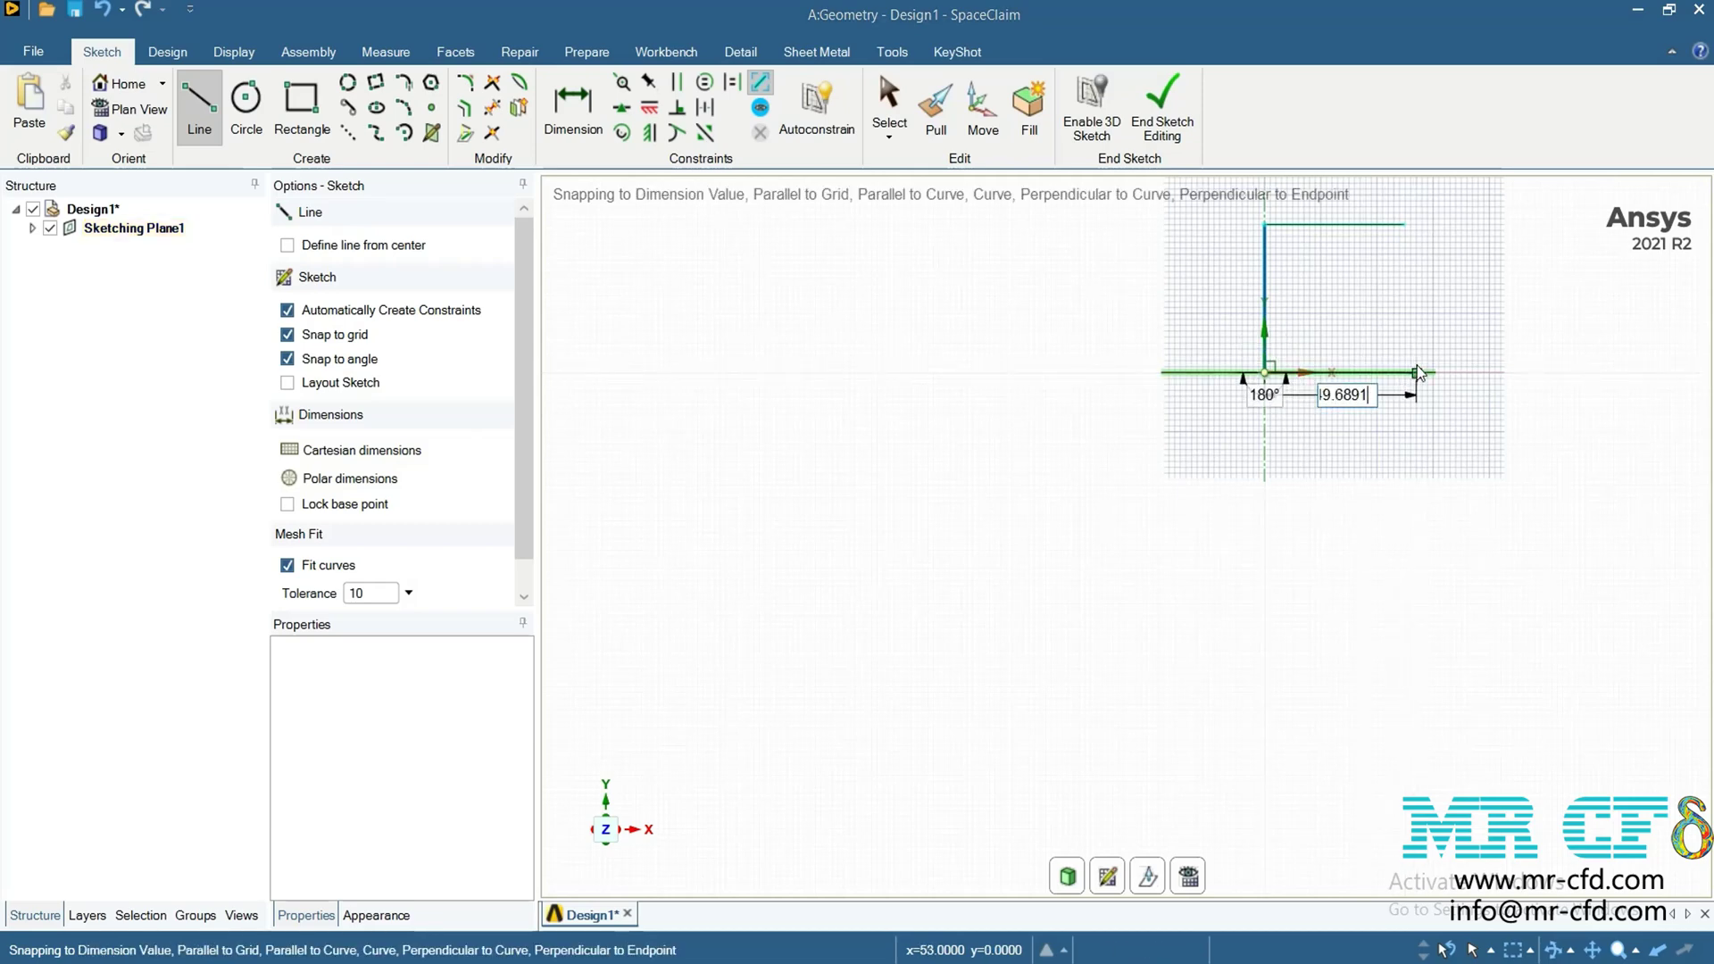
pyautogui.press('Return')
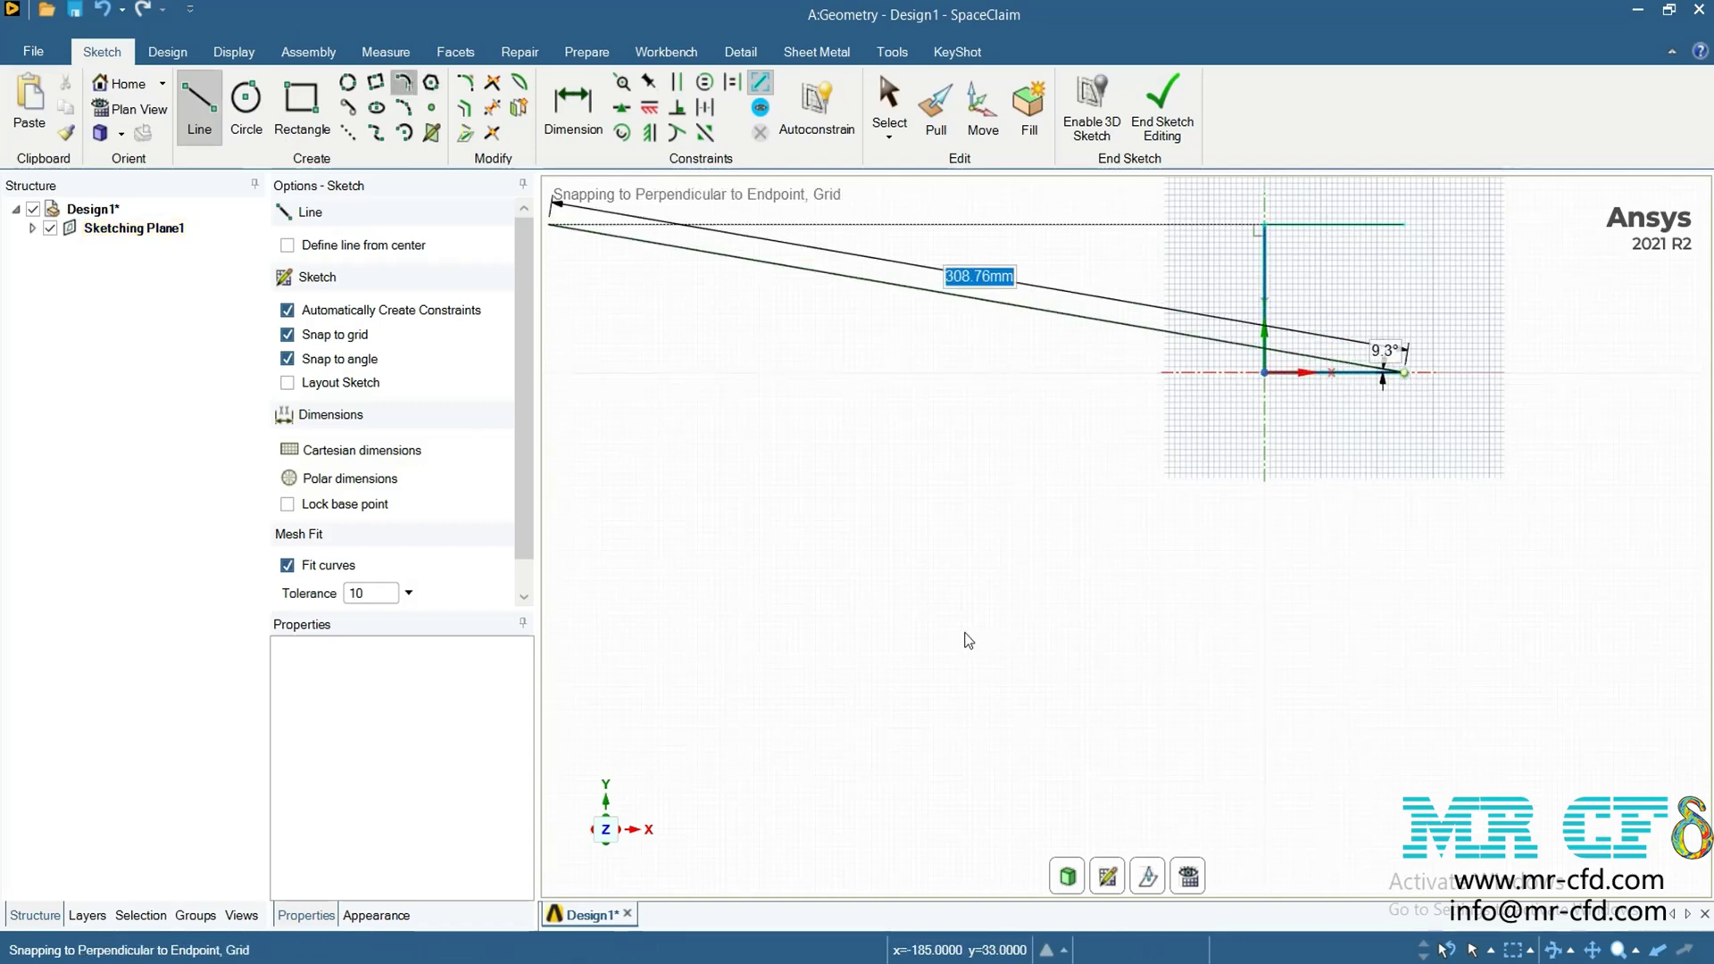
pyautogui.press('Escape')
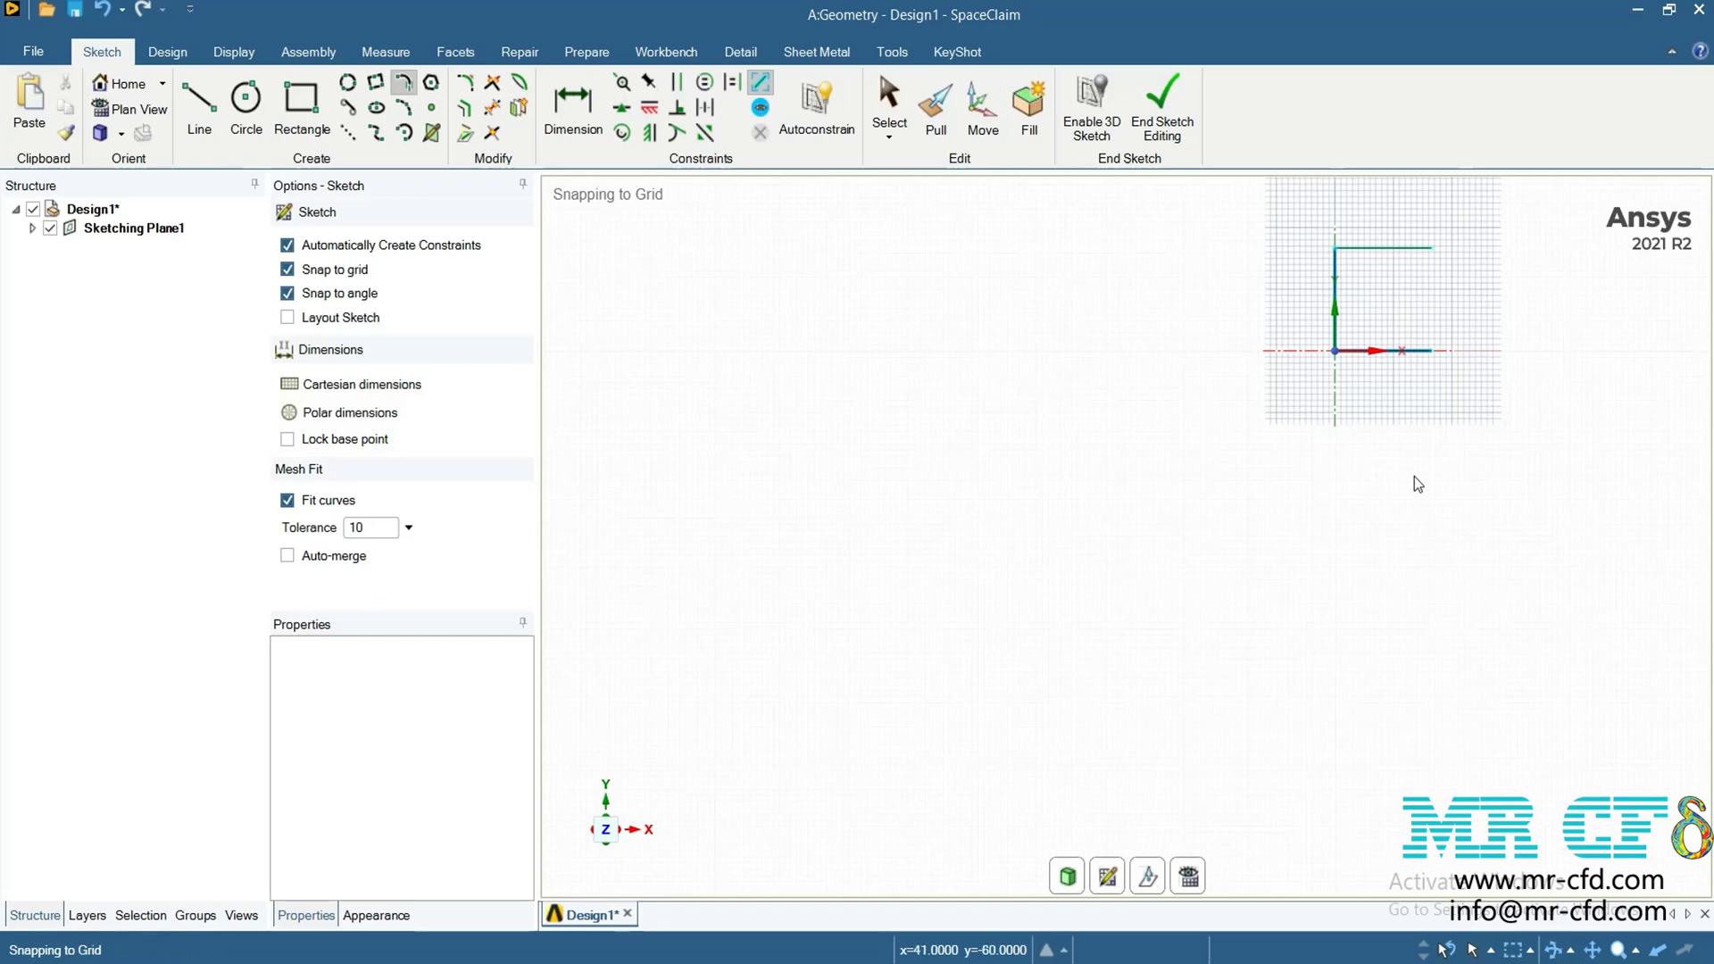
# Add a tangent arc from the bottom line's end with 293.5872 mm diameter and 5.55° sweep
pyautogui.scroll(5, 1413, 477)
pyautogui.click(1303, 380)
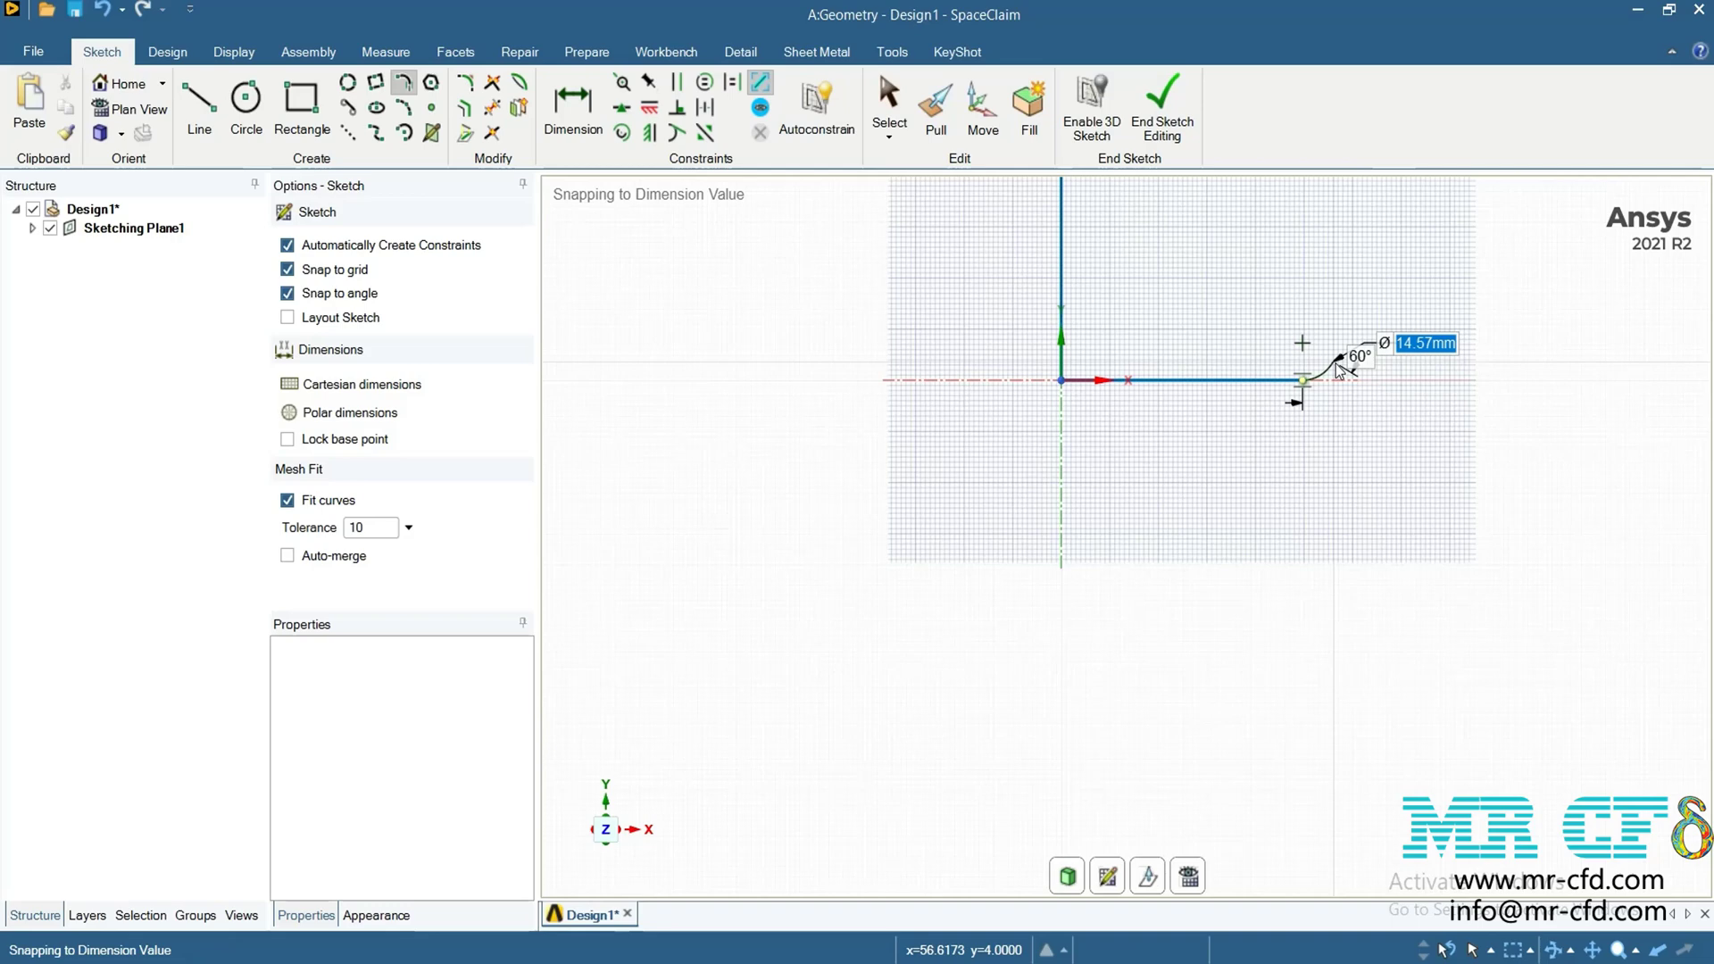
pyautogui.write('29')
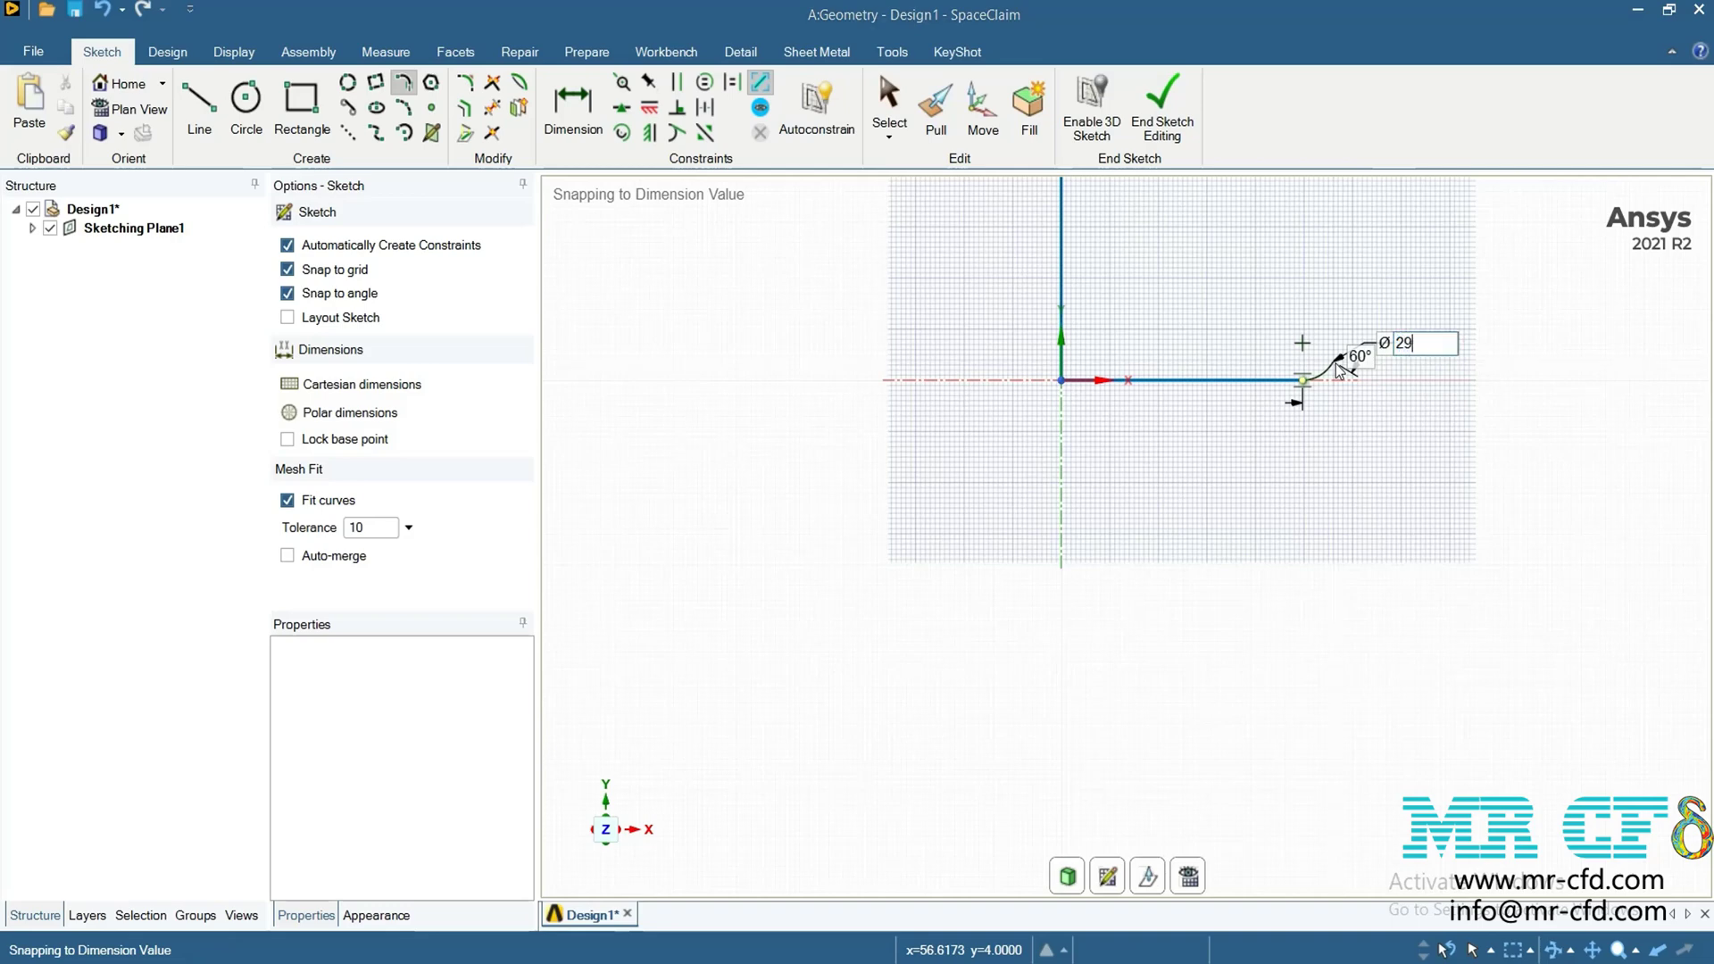
pyautogui.write('3.5872')
pyautogui.press('Tab')
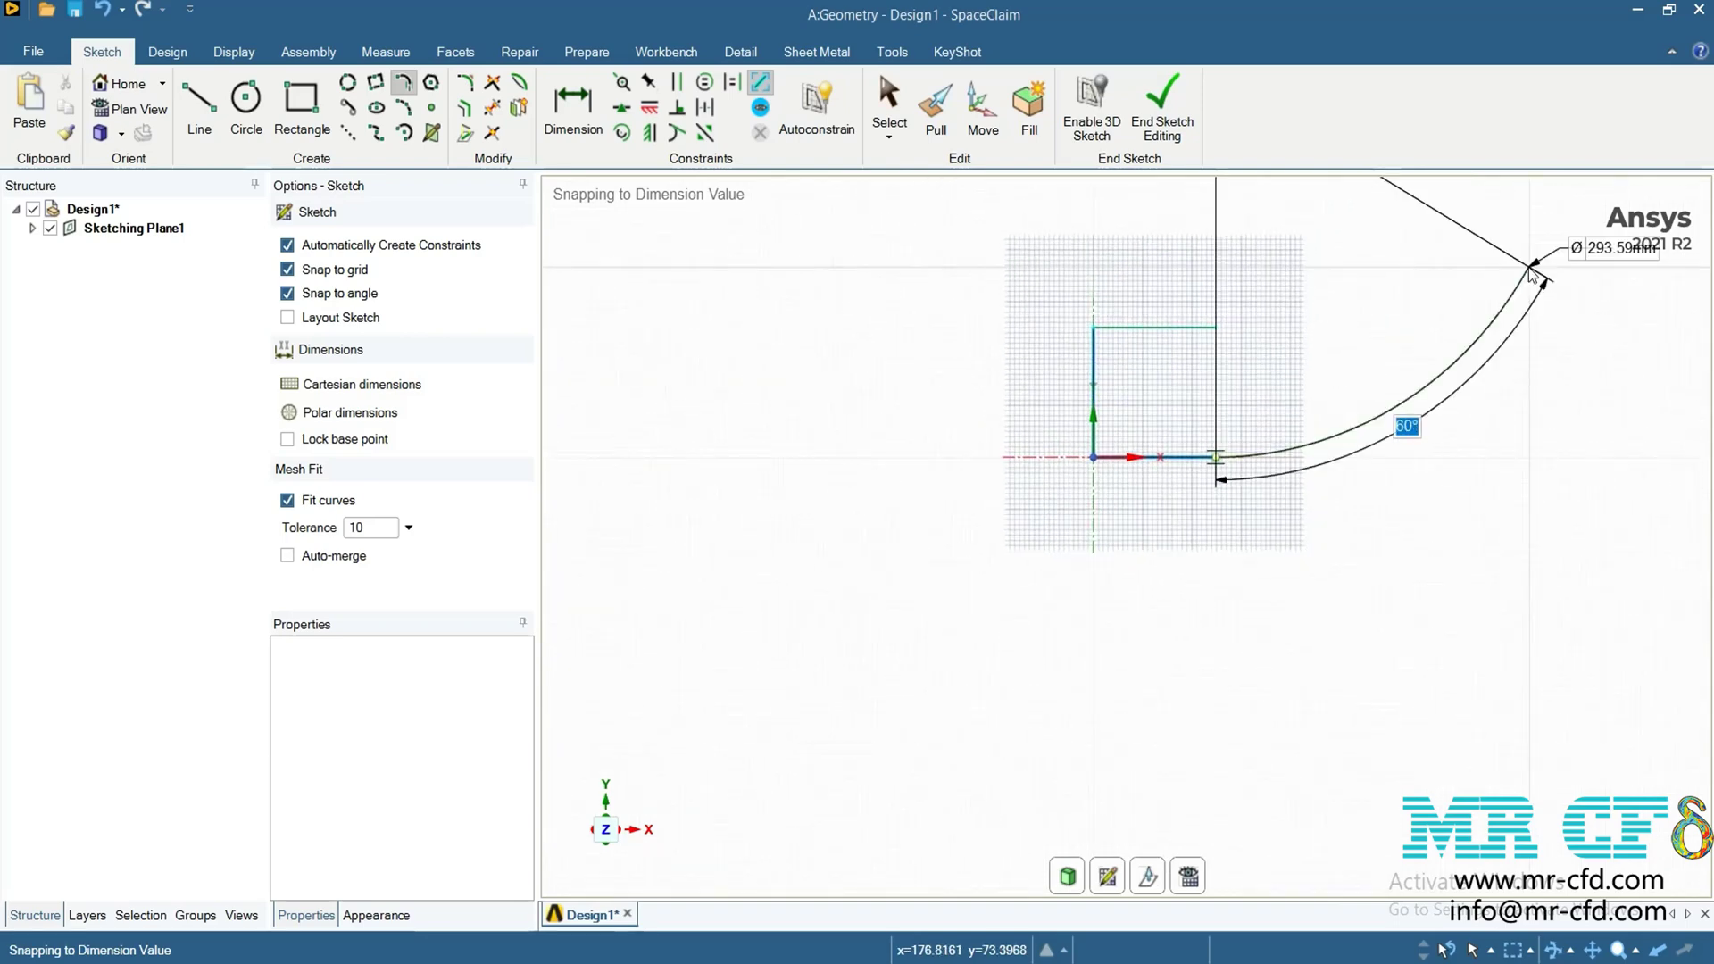
pyautogui.write('5.55')
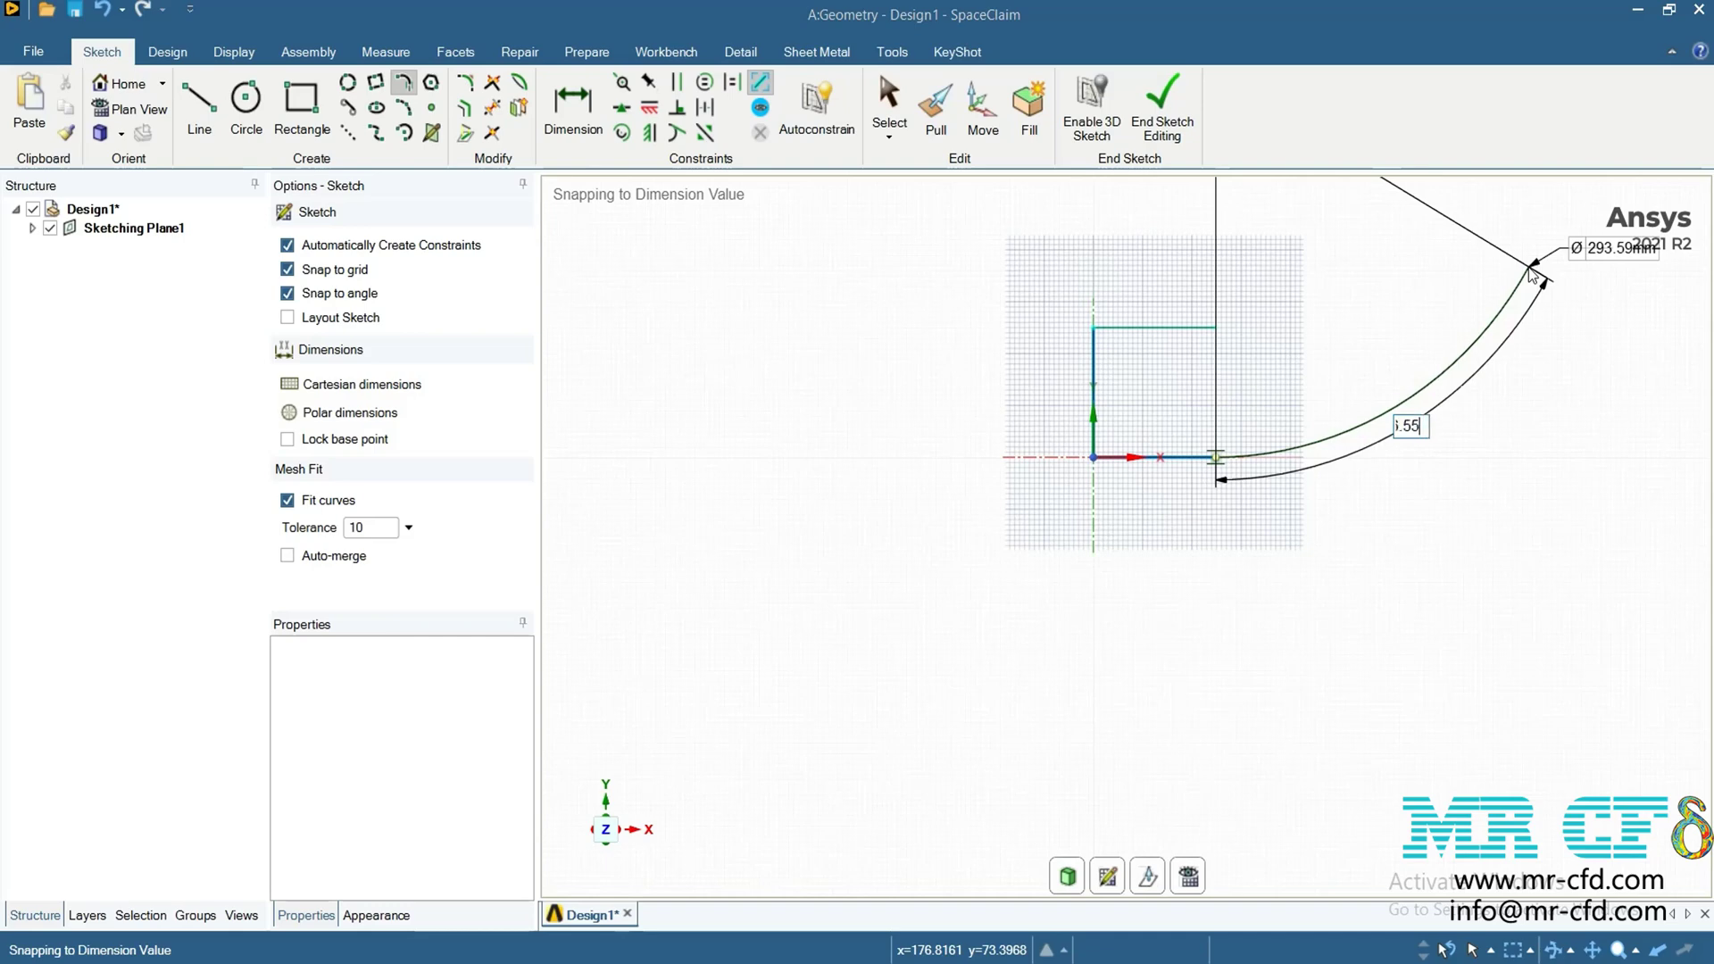
pyautogui.press('Return')
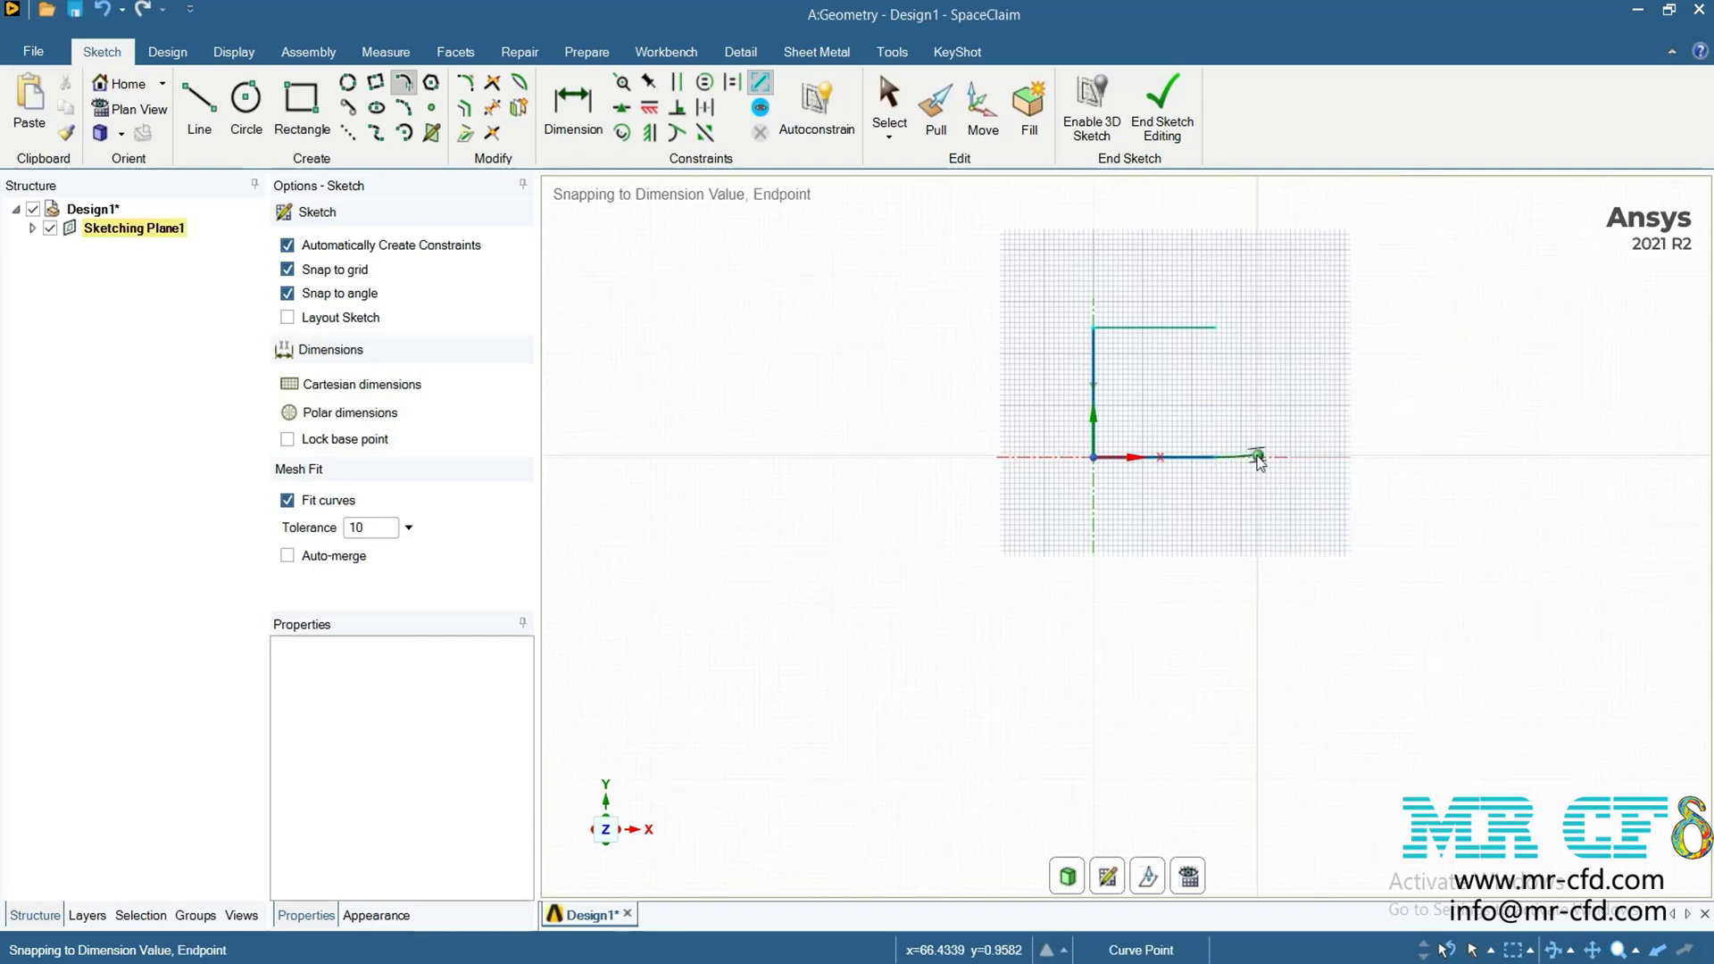
pyautogui.scroll(2, 1294, 411)
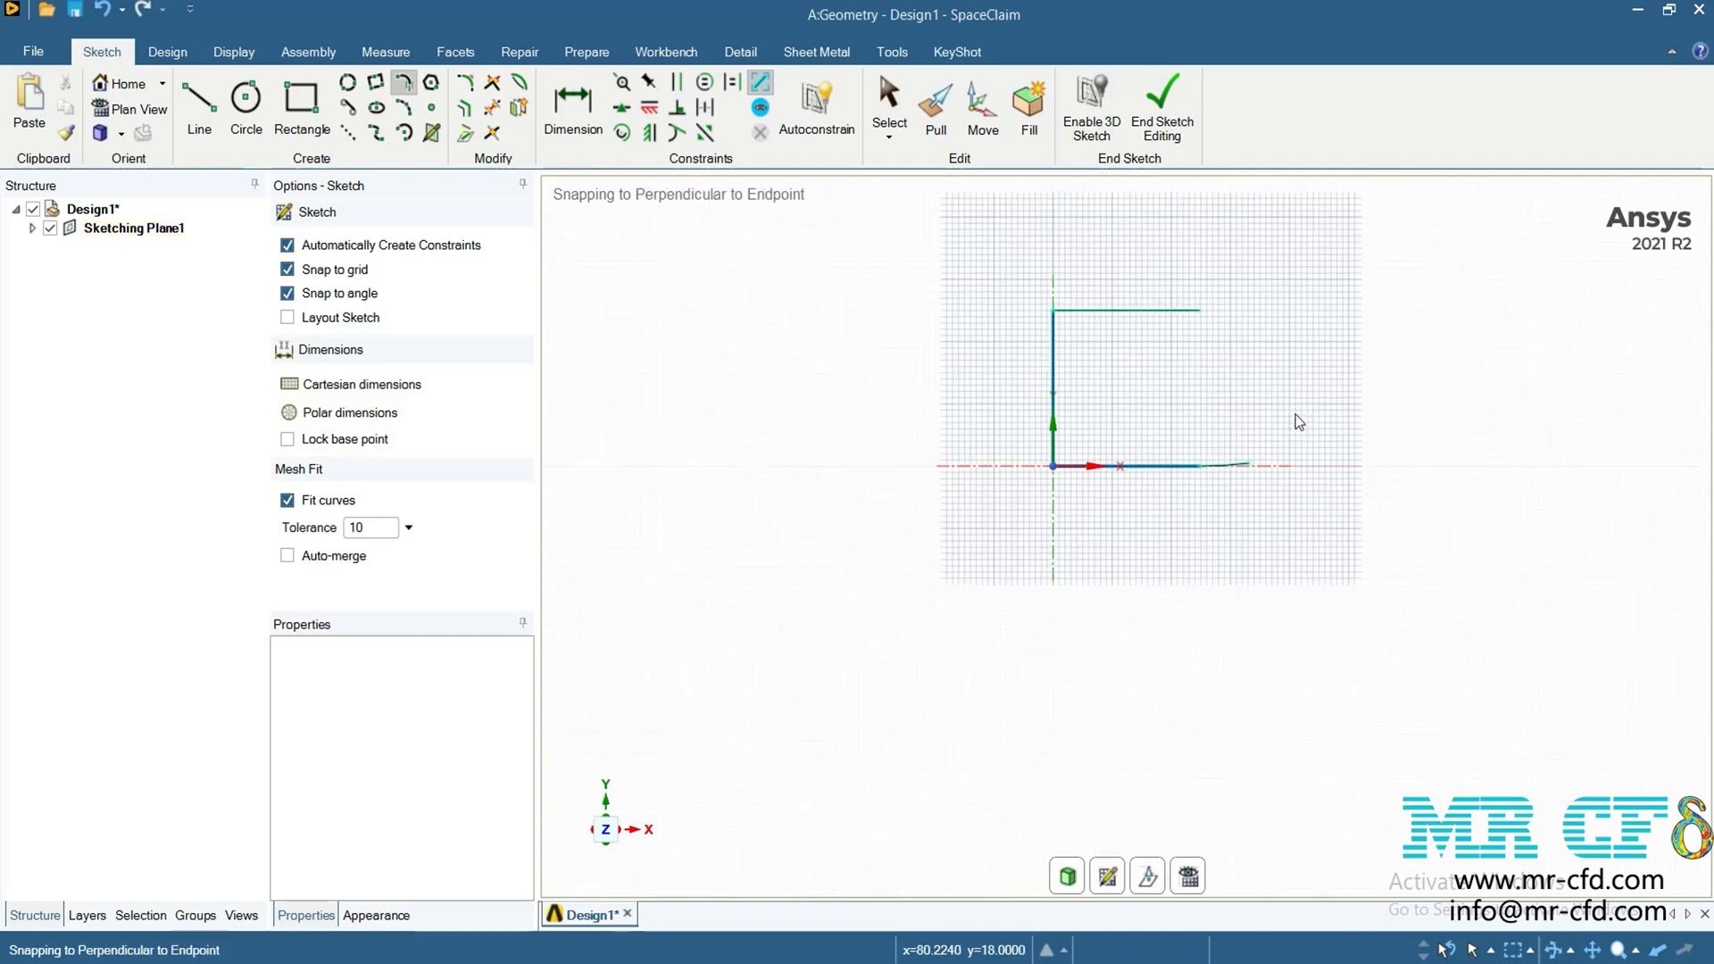
pyautogui.scroll(2, 1293, 427)
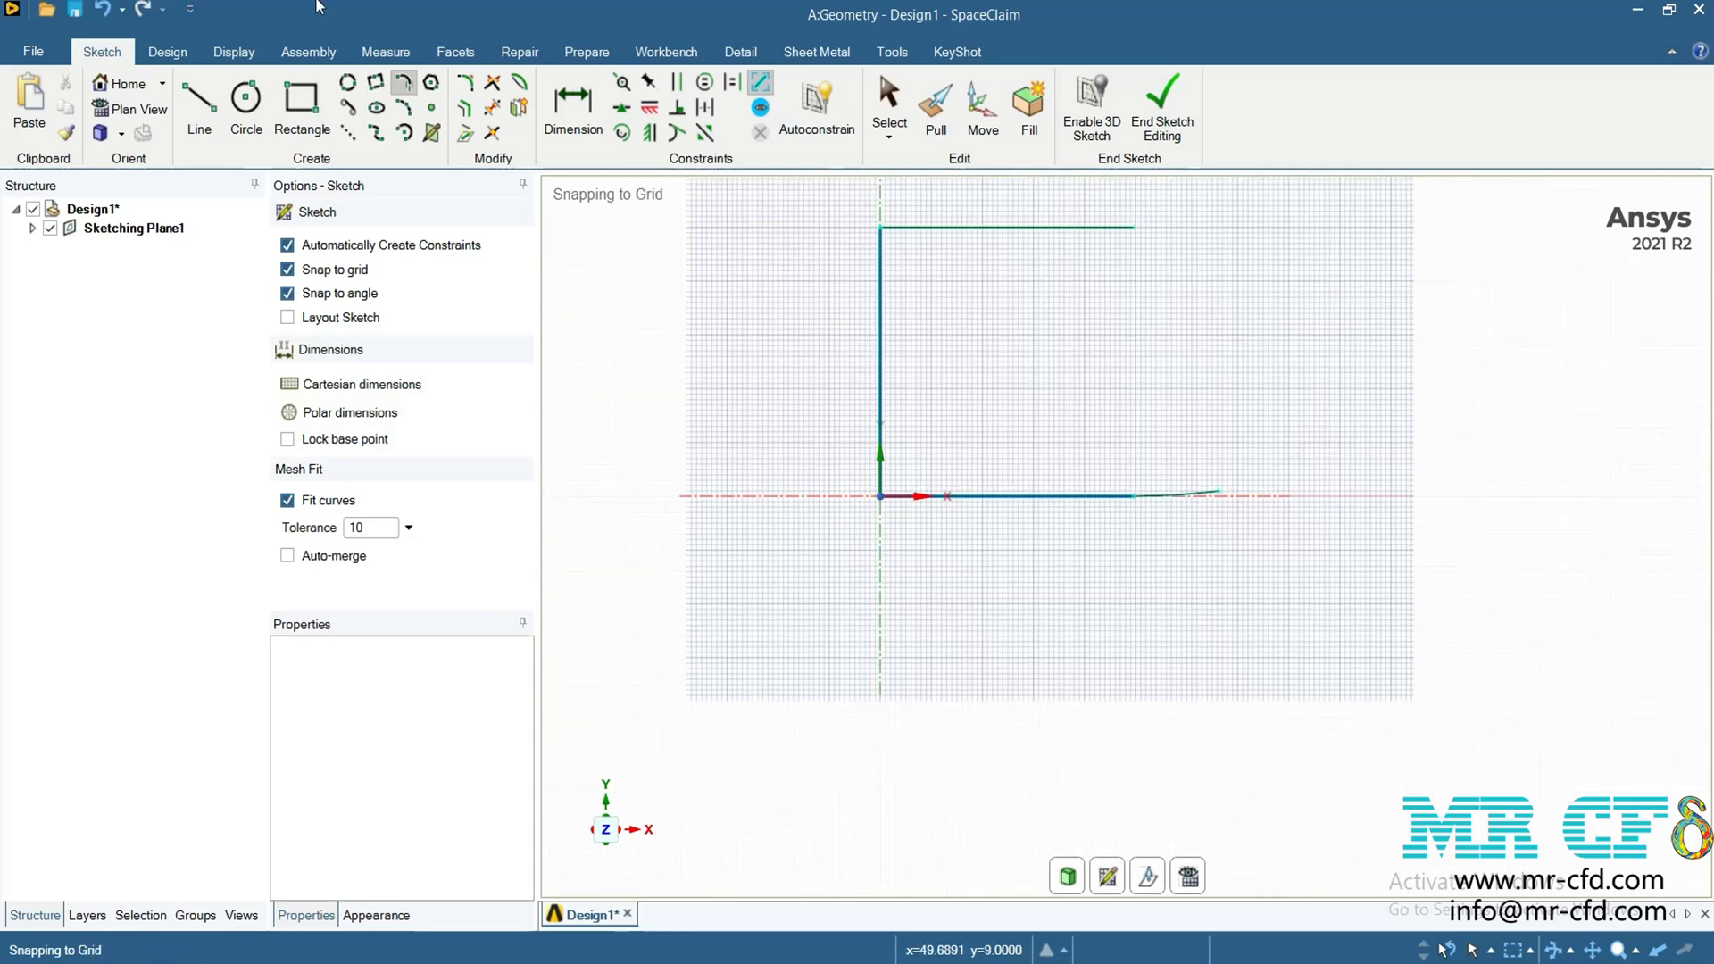
# Draw a 25.7872 mm vertical line up from the short arc's endpoint
pyautogui.click(197, 101)
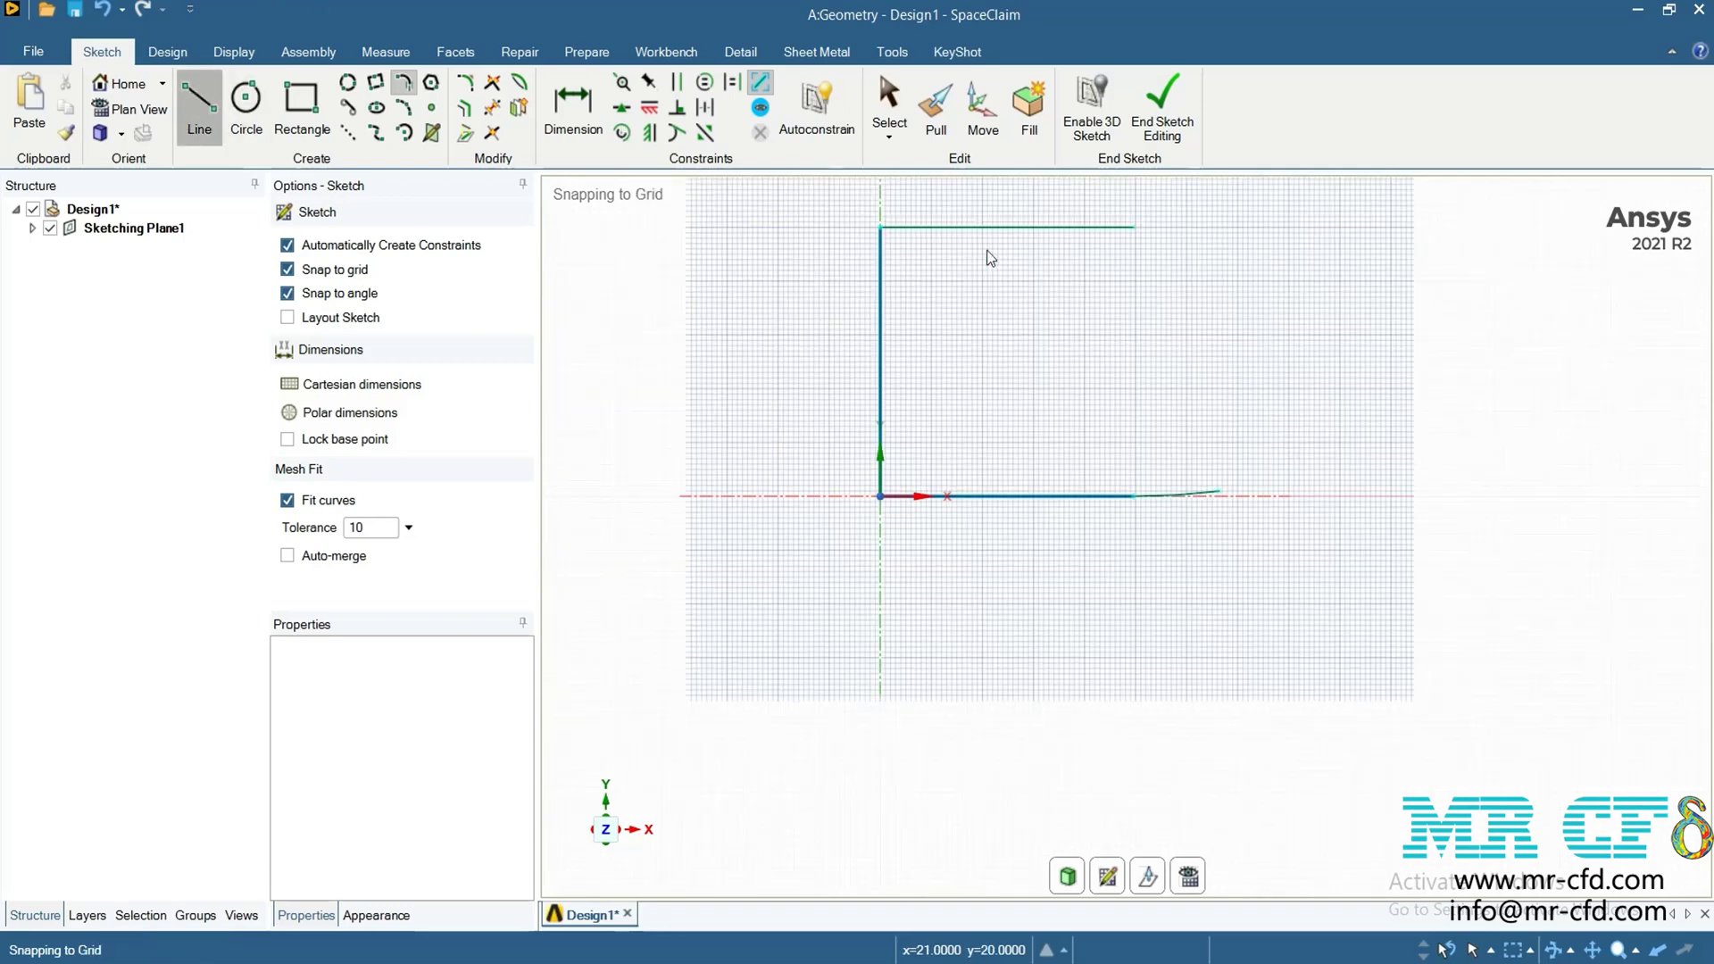
pyautogui.click(1222, 493)
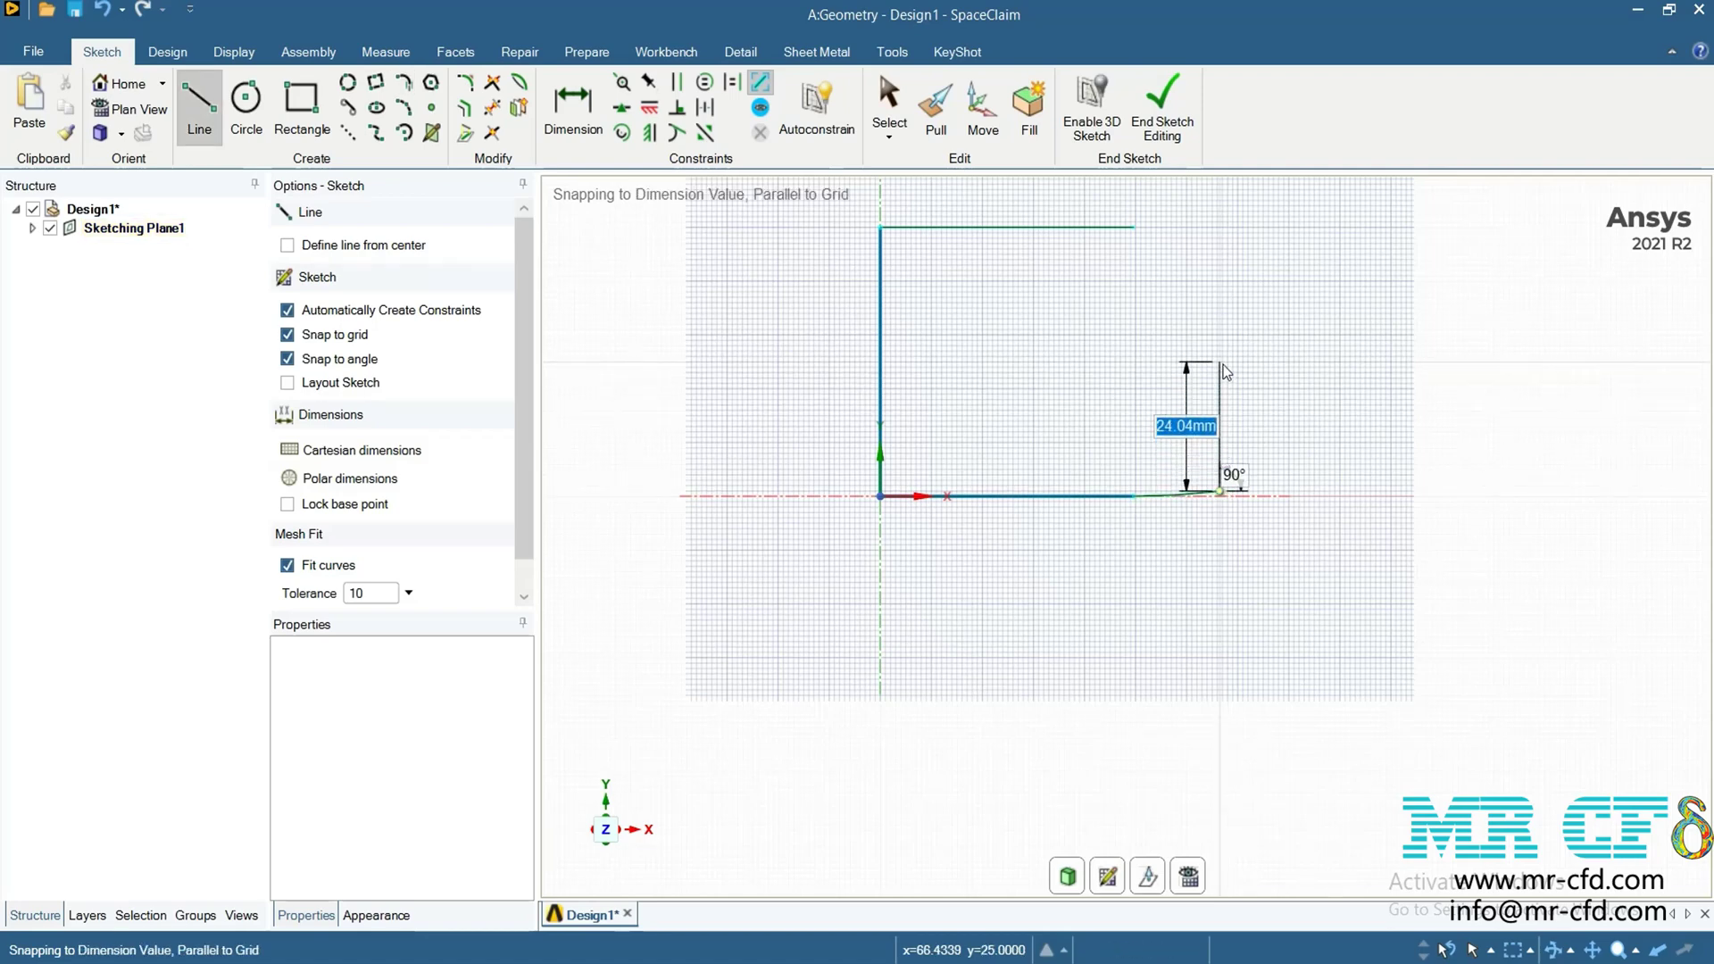
pyautogui.write('25.')
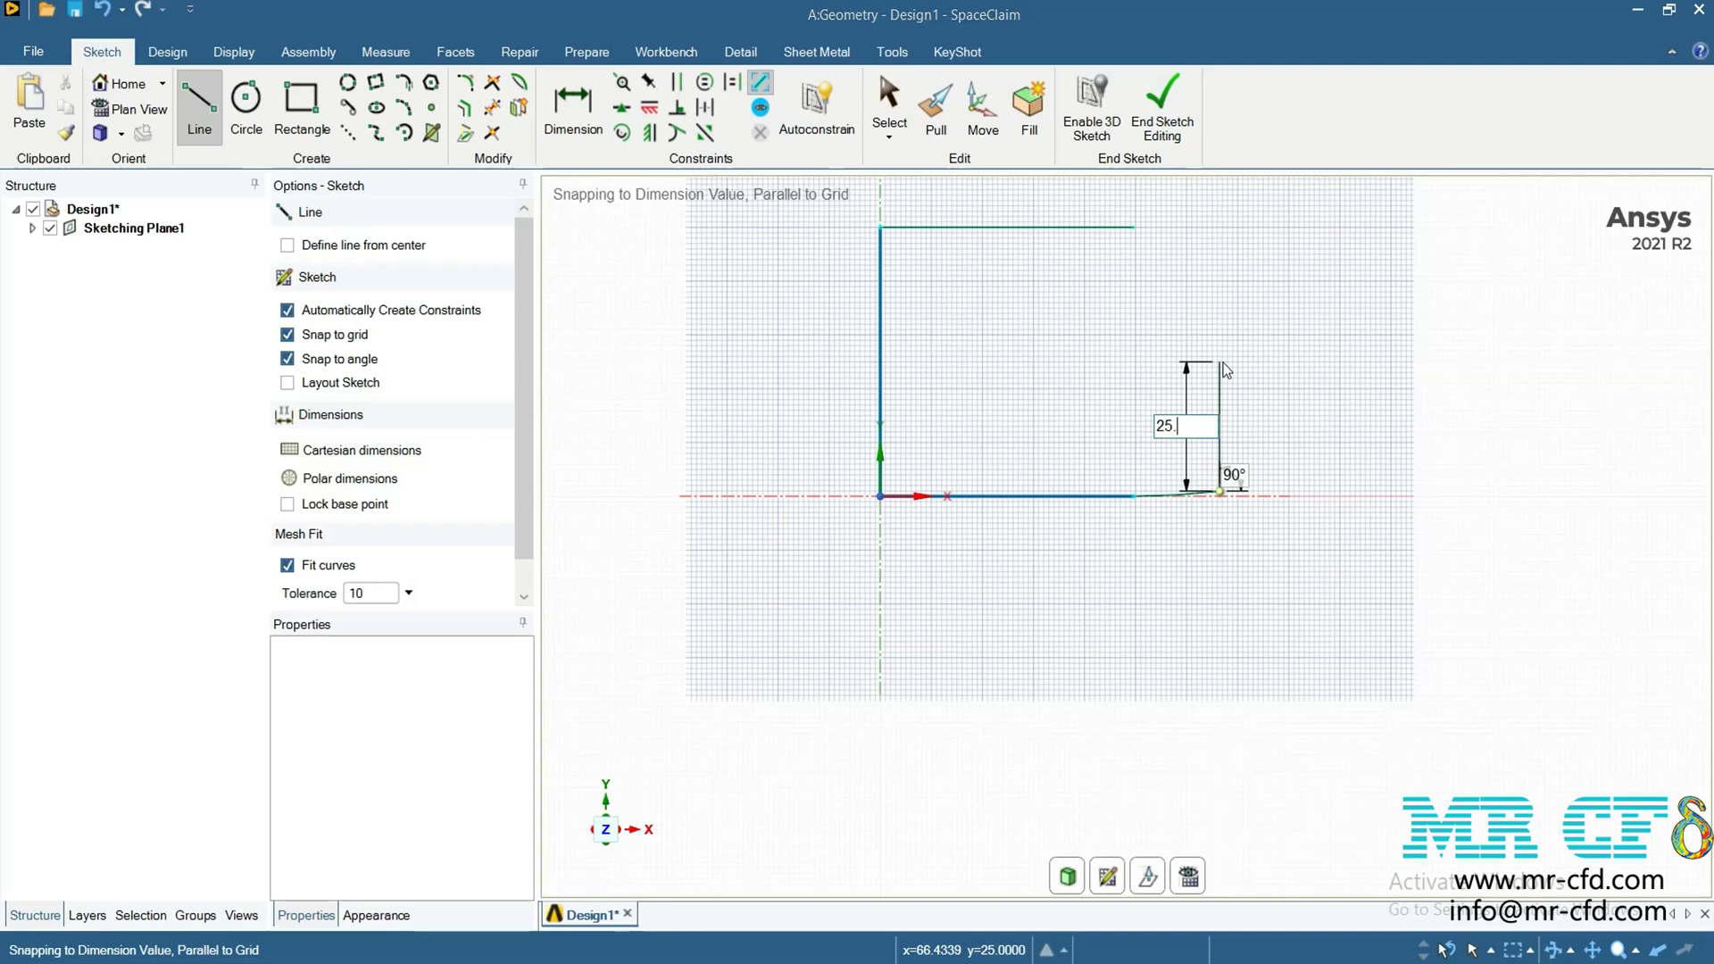
pyautogui.write('7872')
pyautogui.press('Return')
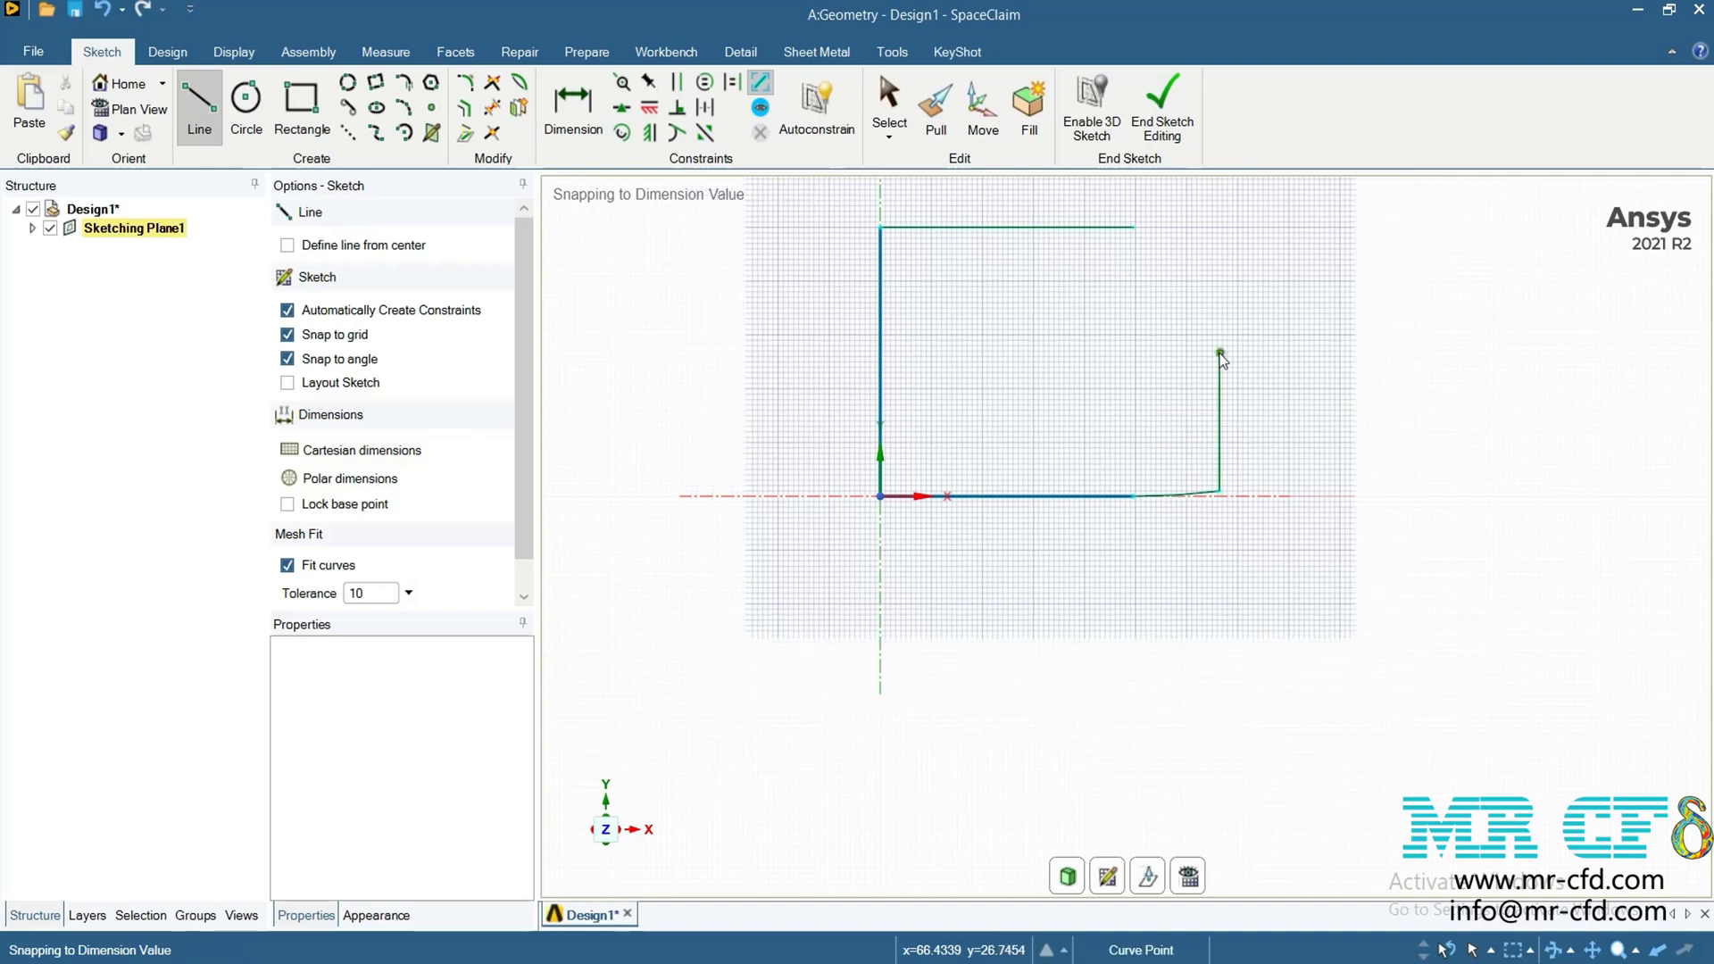
pyautogui.scroll(-2, 1221, 357)
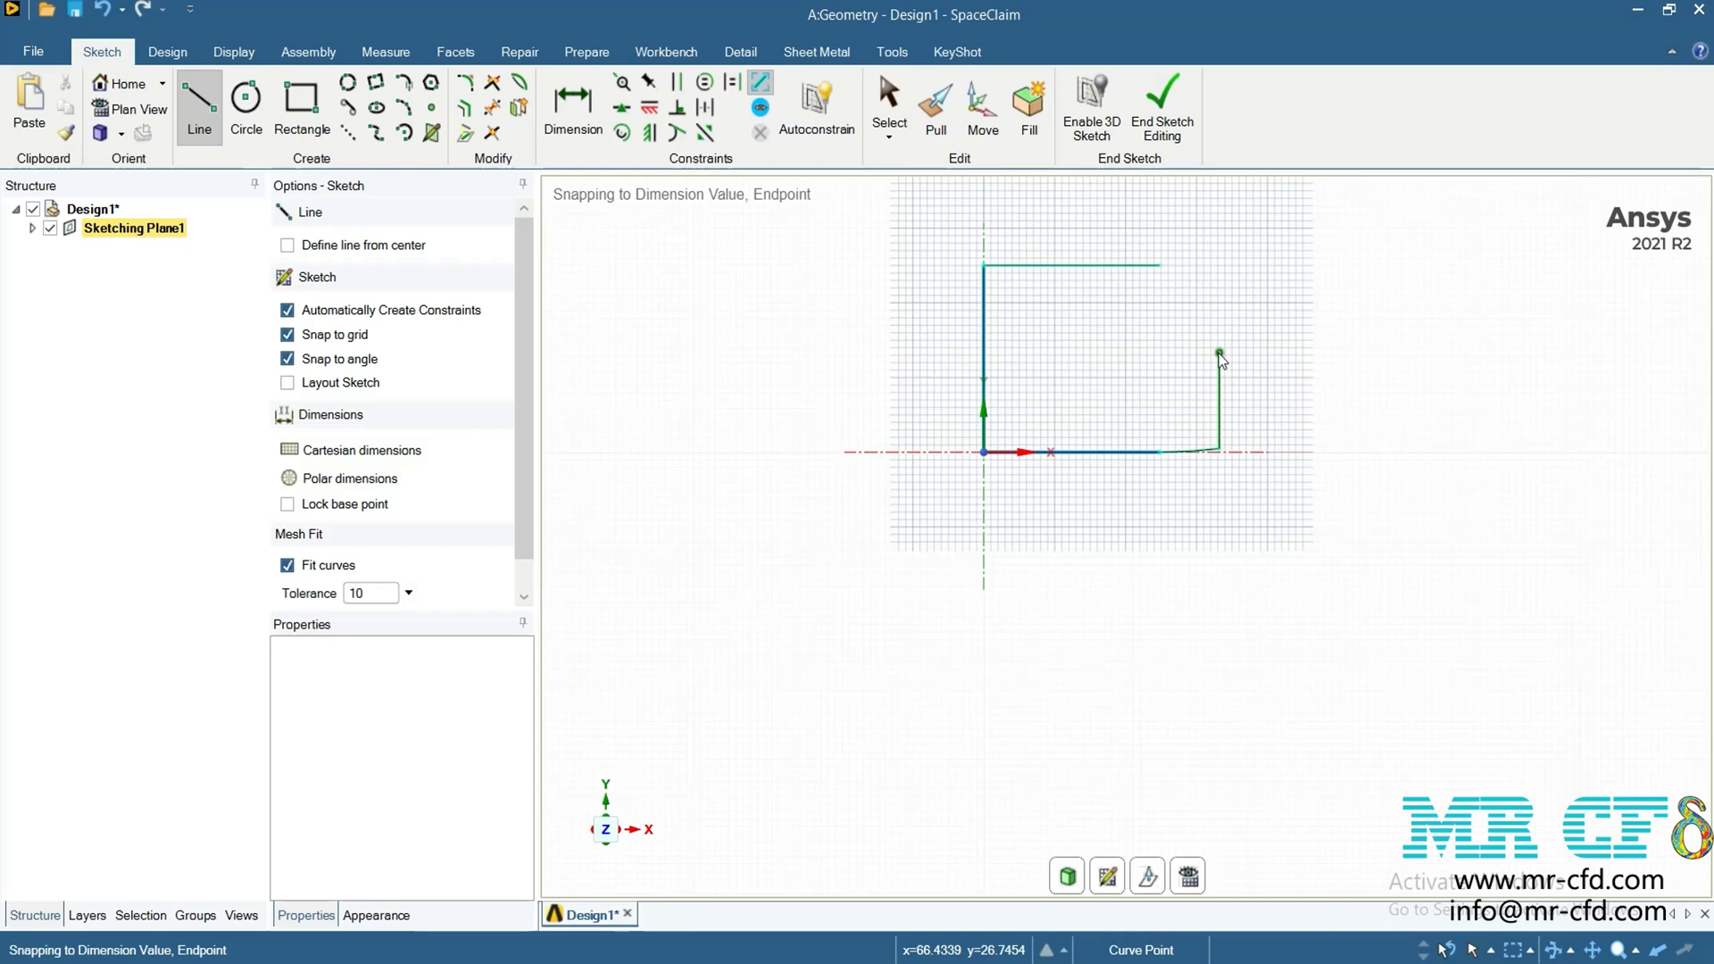
pyautogui.click(1220, 352)
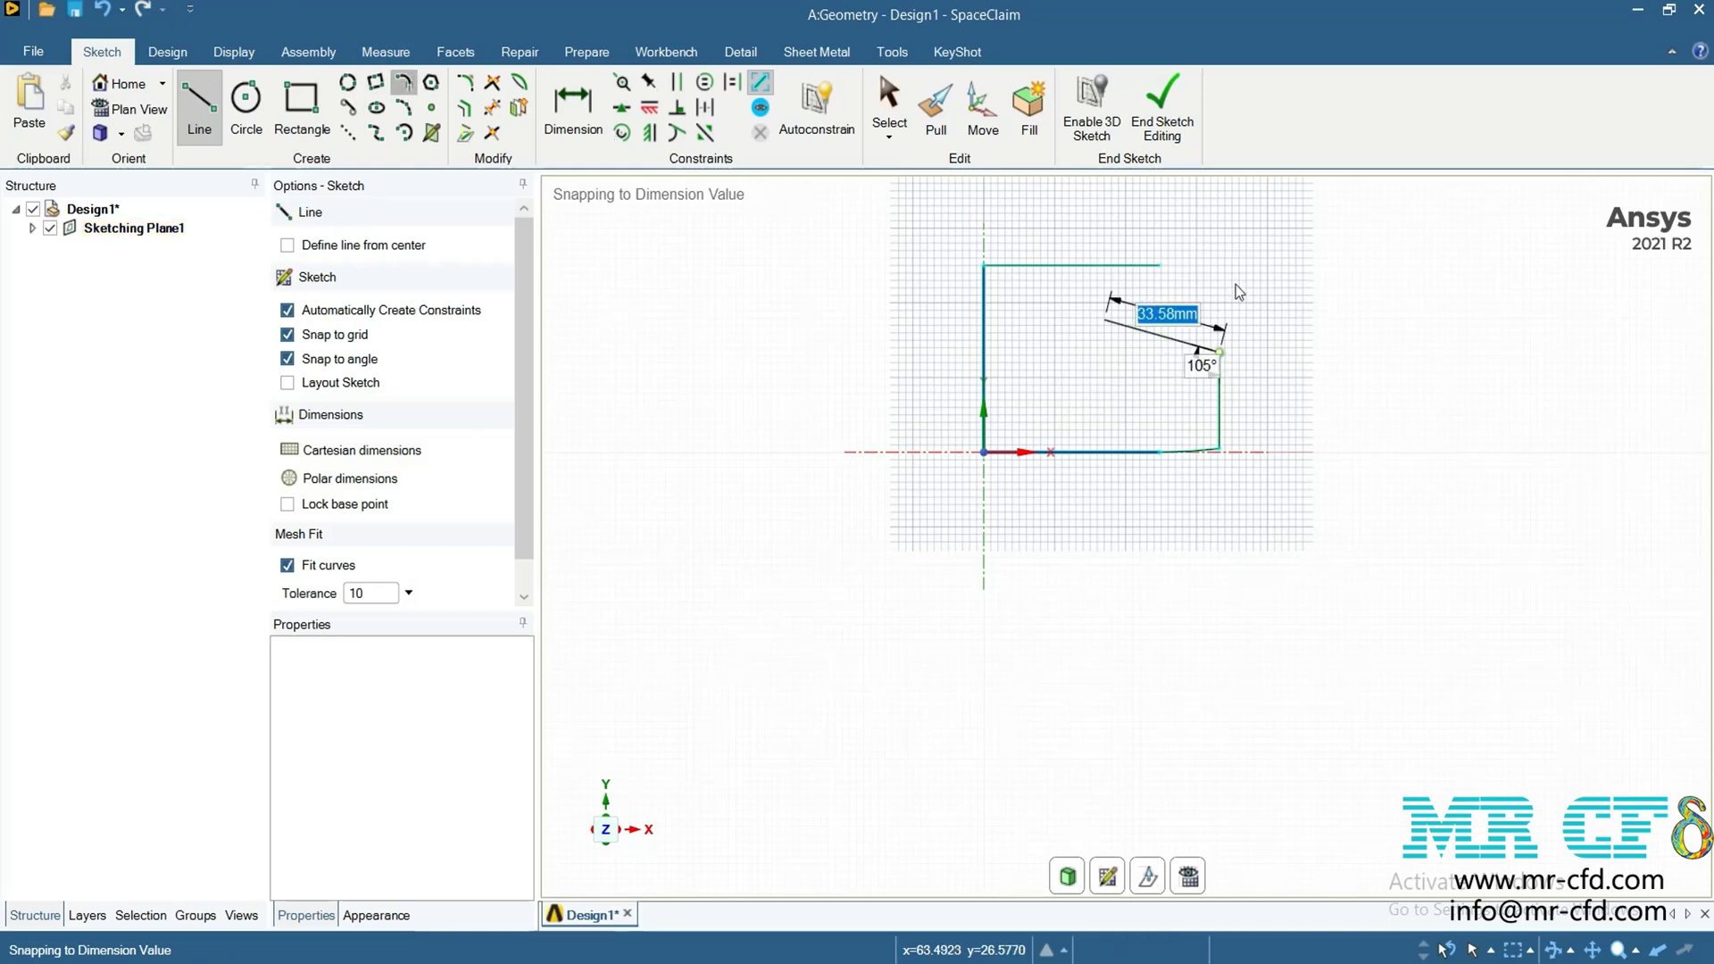
pyautogui.press('Escape')
pyautogui.press('Escape')
# Add a 55.57°, 193.5872 mm diameter tangent arc from the top line's right end
pyautogui.scroll(1, 1233, 344)
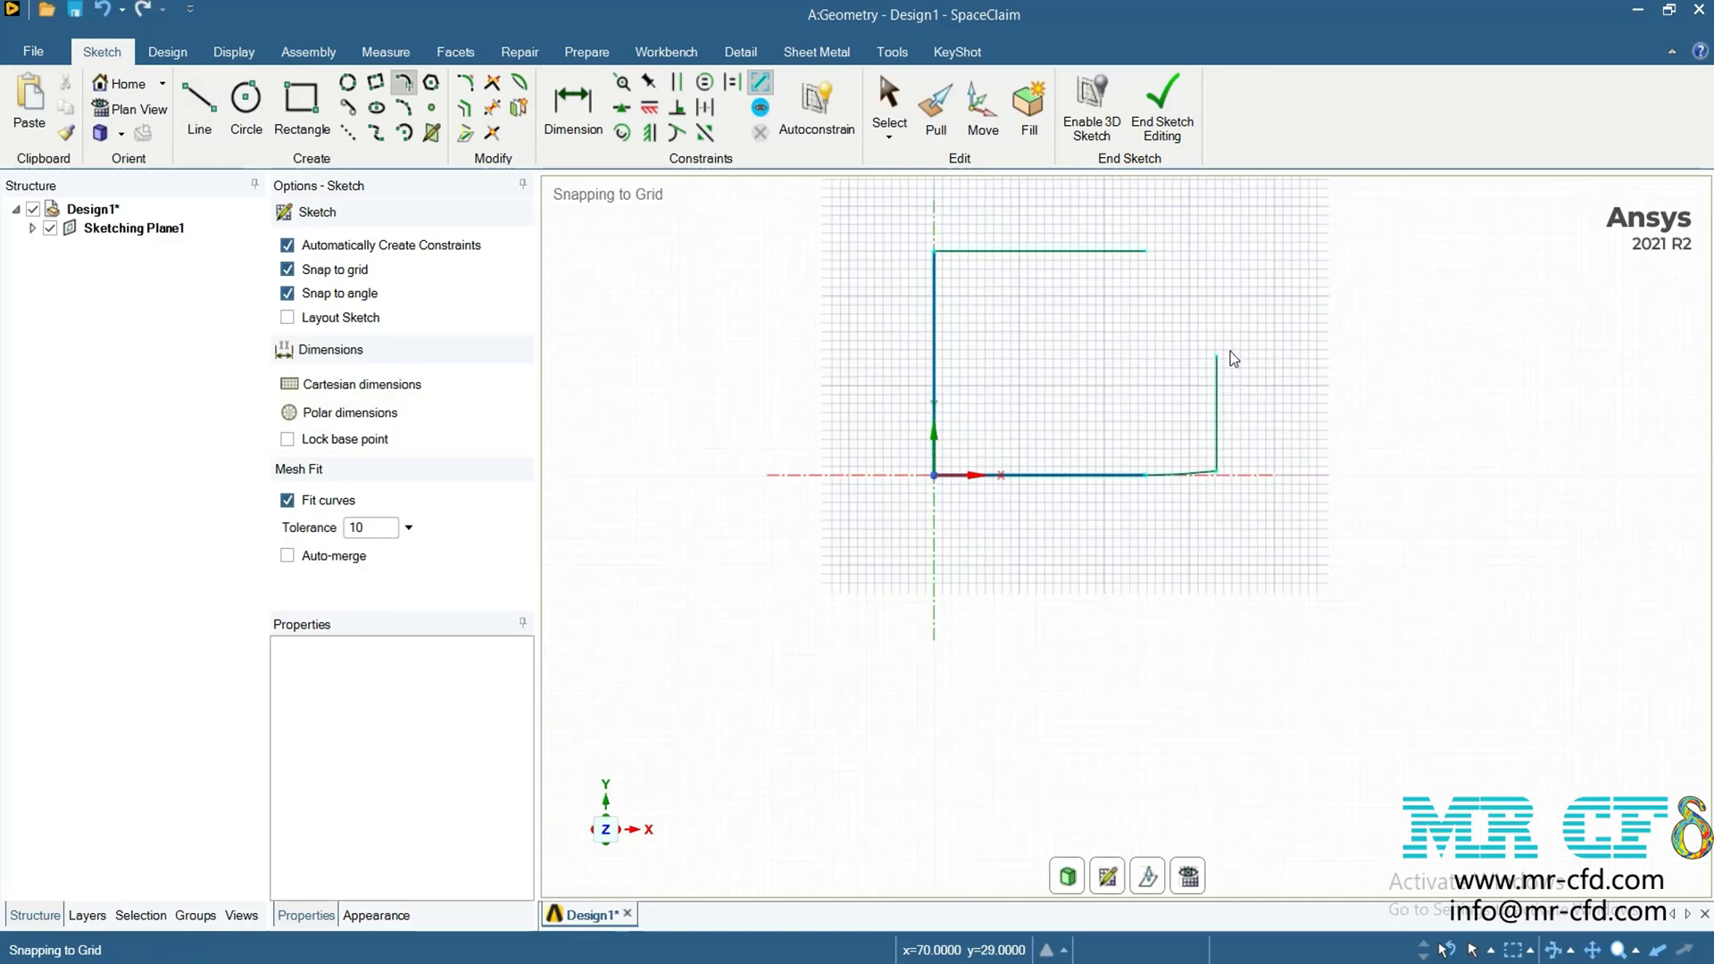
pyautogui.scroll(-2, 1198, 237)
pyautogui.scroll(-4, 1187, 232)
pyautogui.scroll(5, 1143, 259)
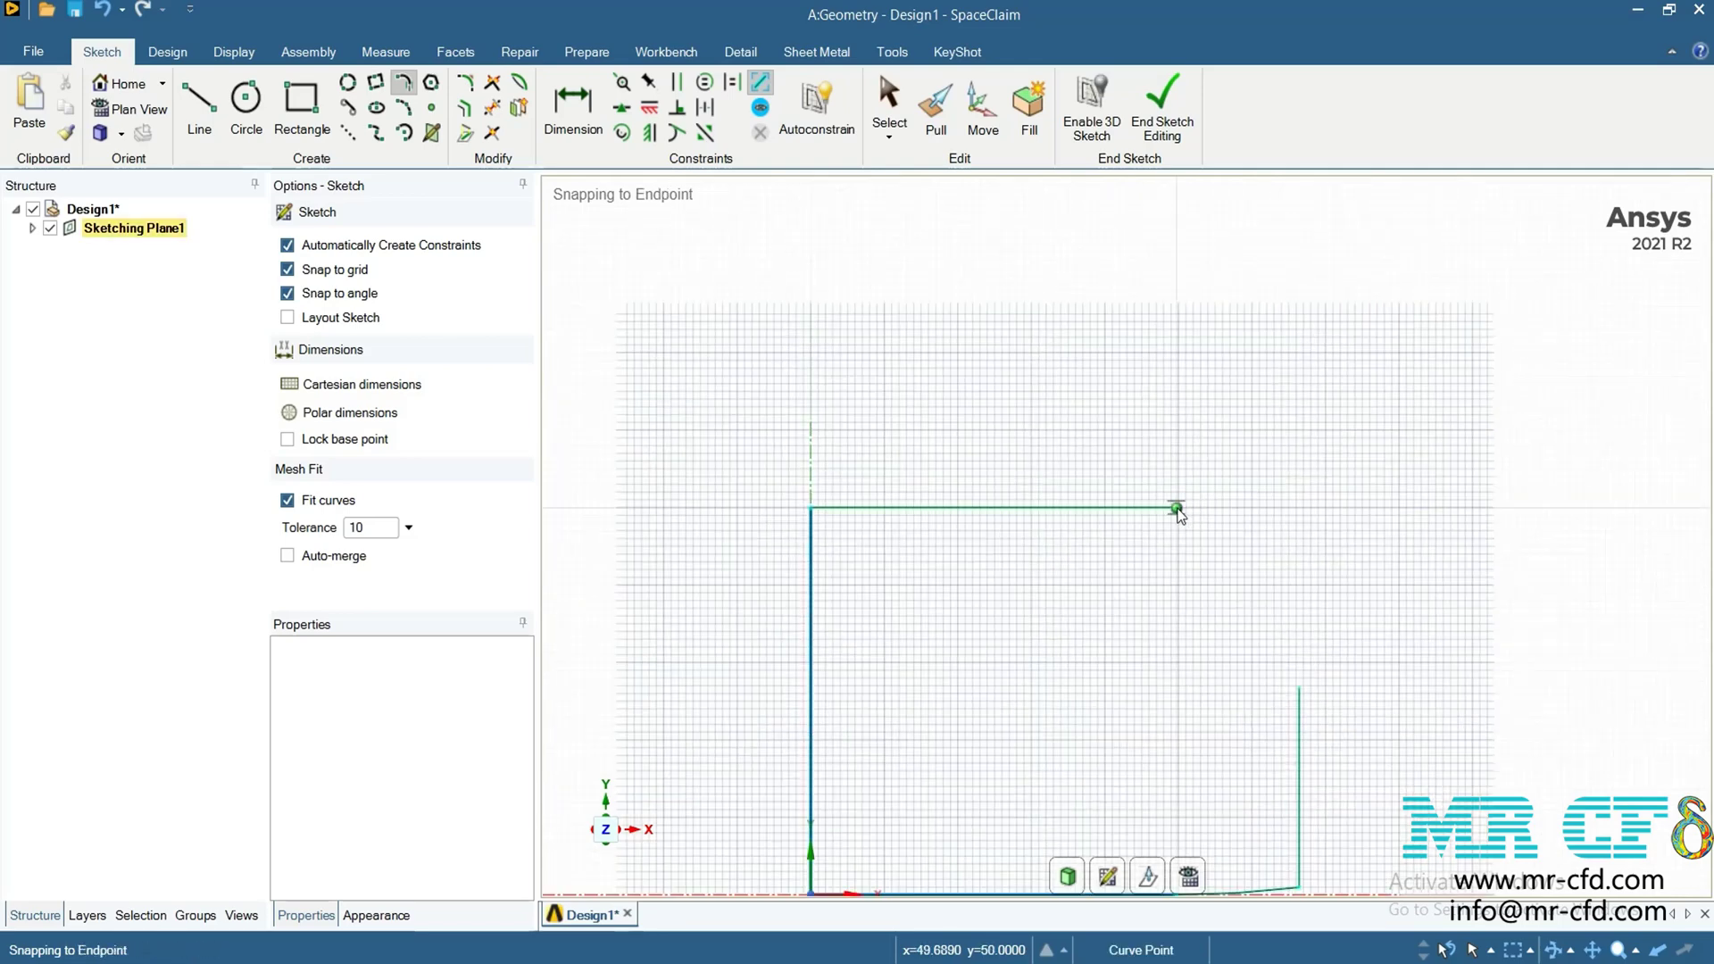
pyautogui.click(1176, 509)
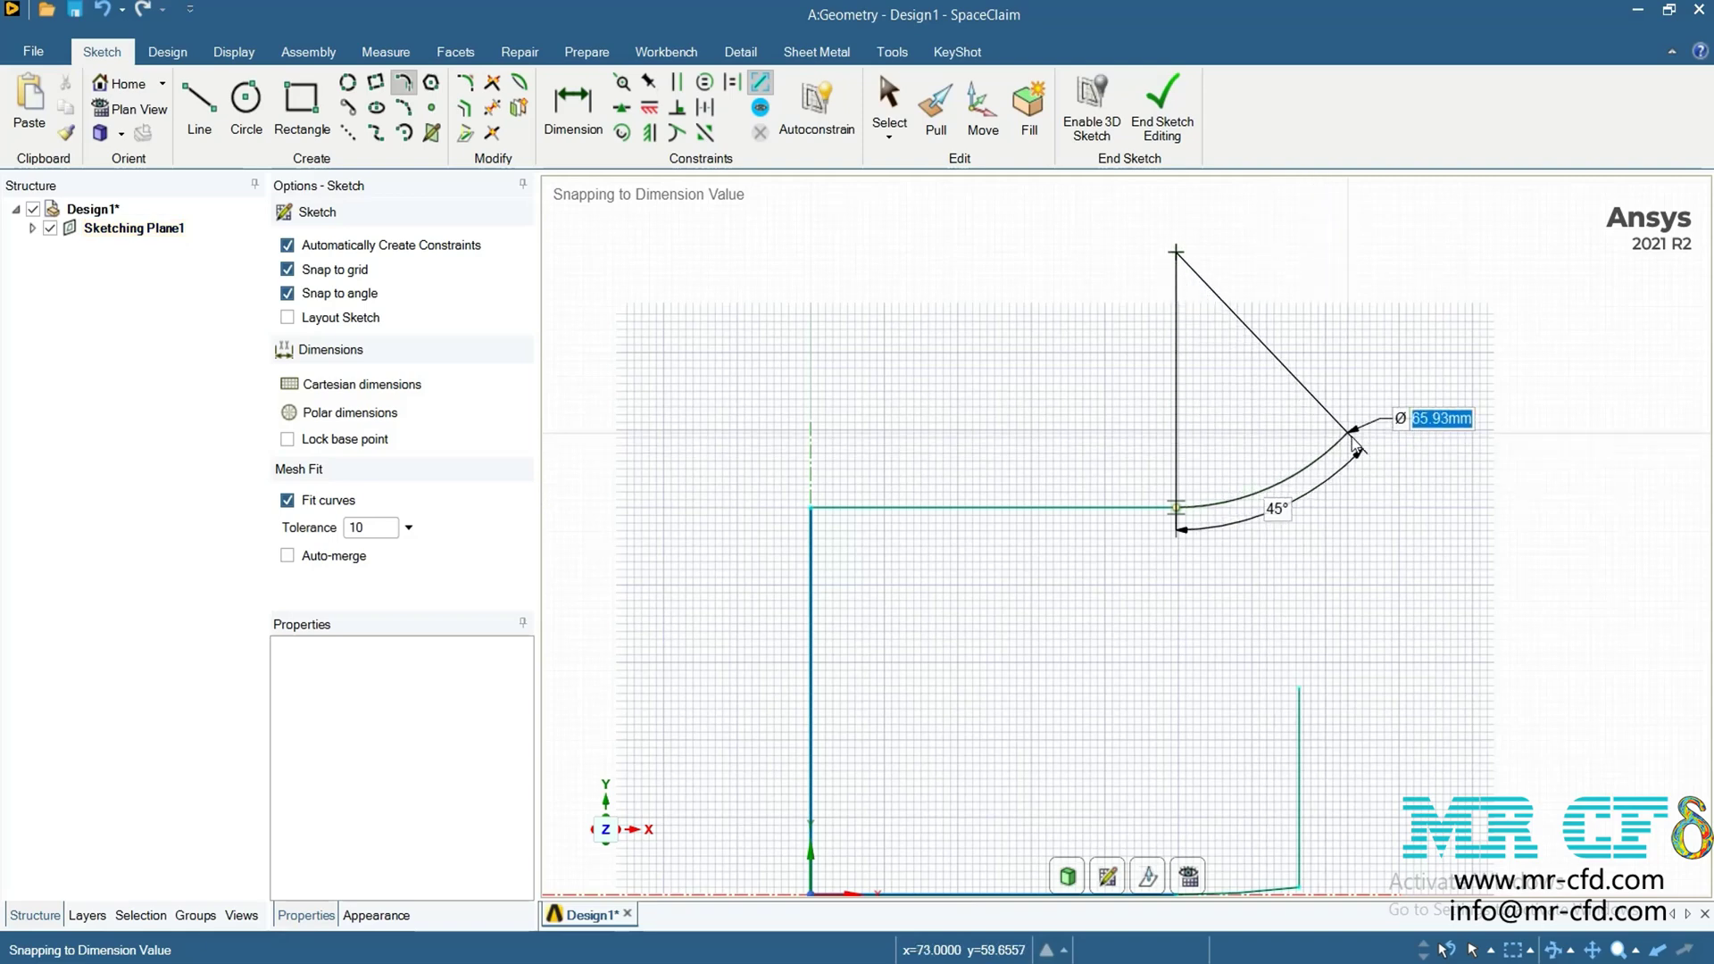
pyautogui.press('Tab')
pyautogui.write('55.')
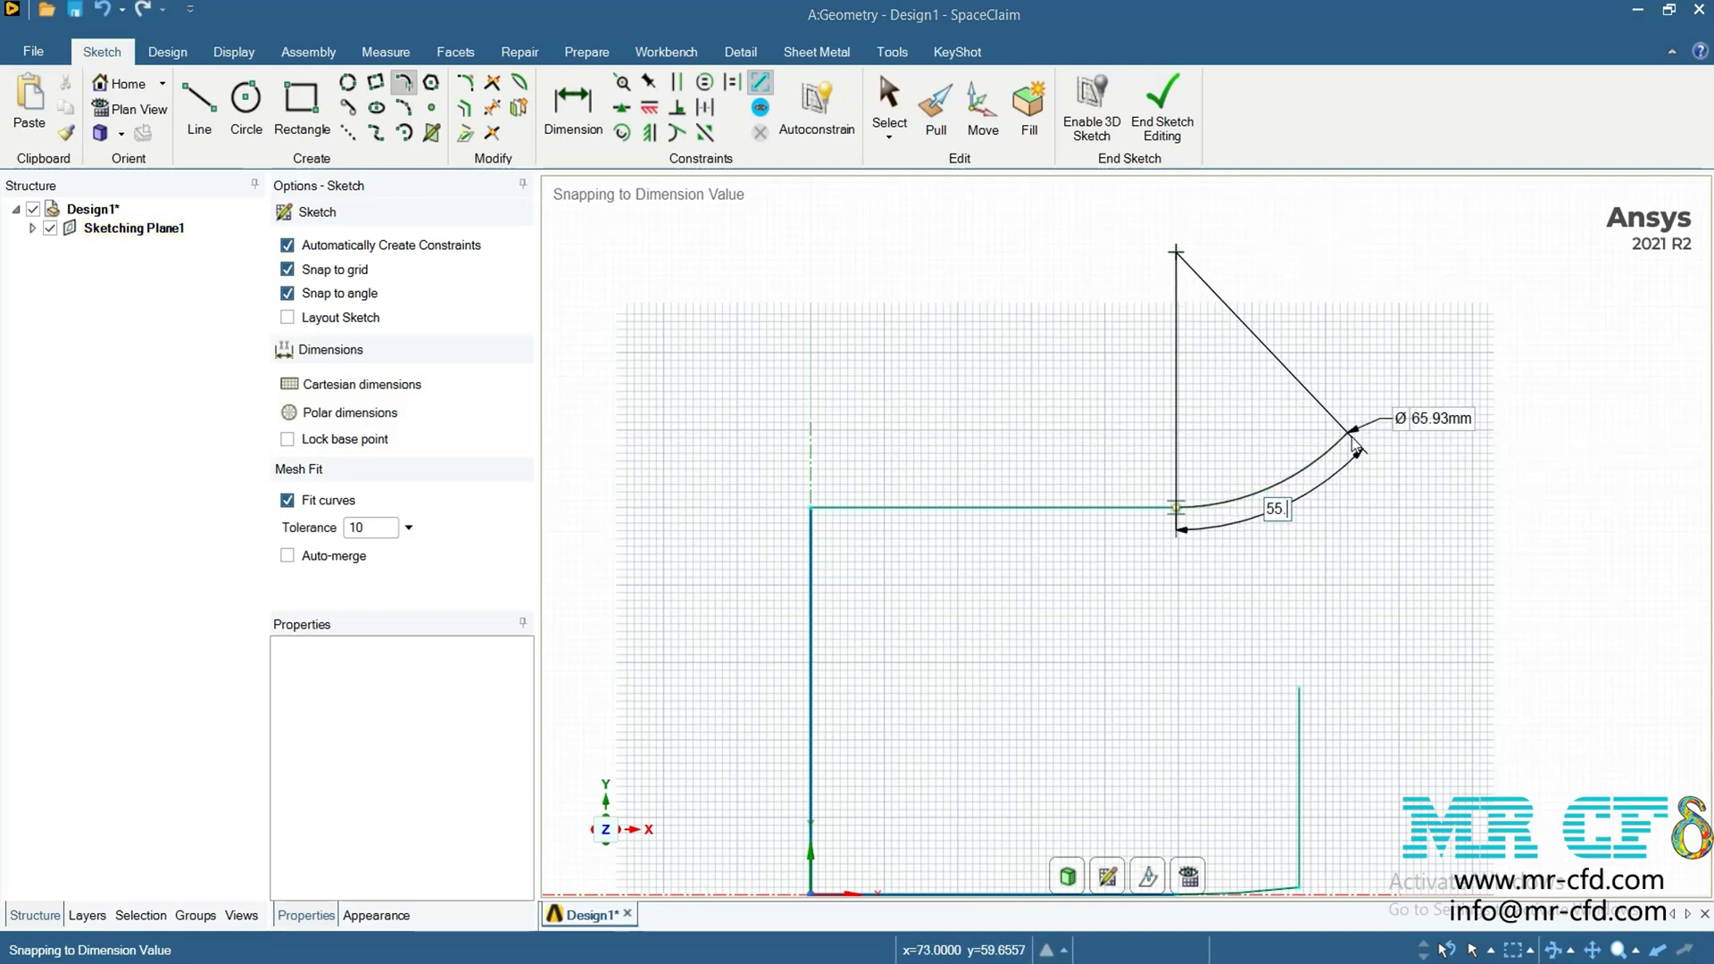
pyautogui.write('57')
pyautogui.press('Tab')
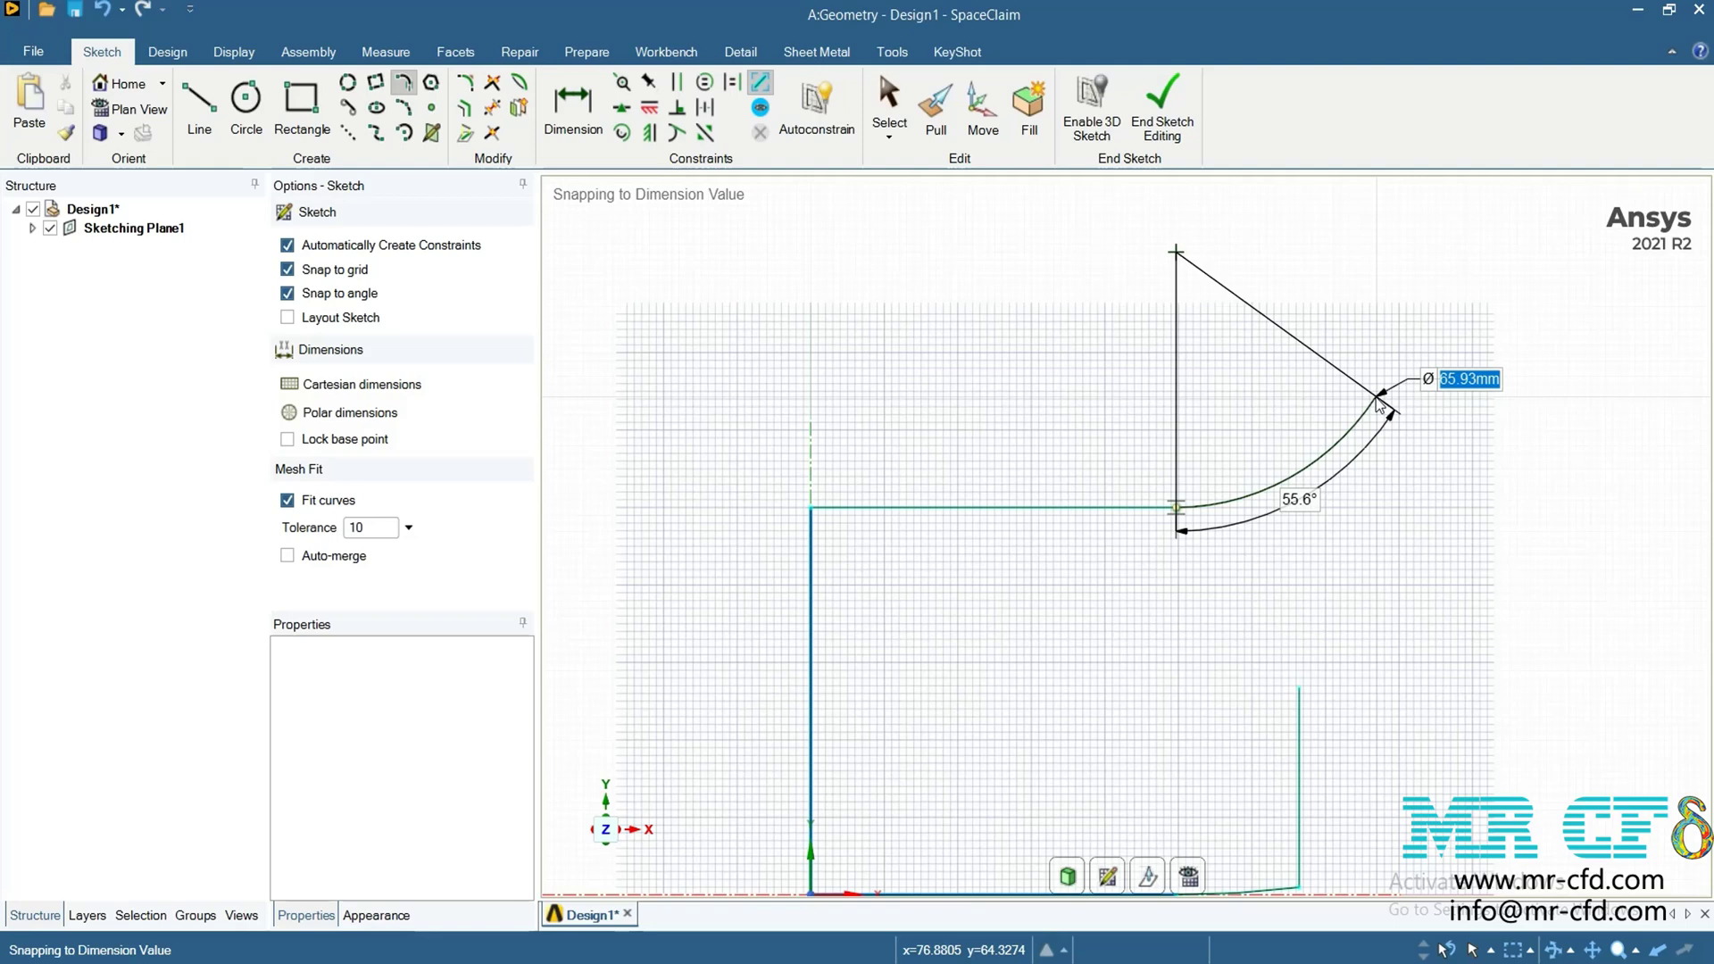
pyautogui.write('193.57')
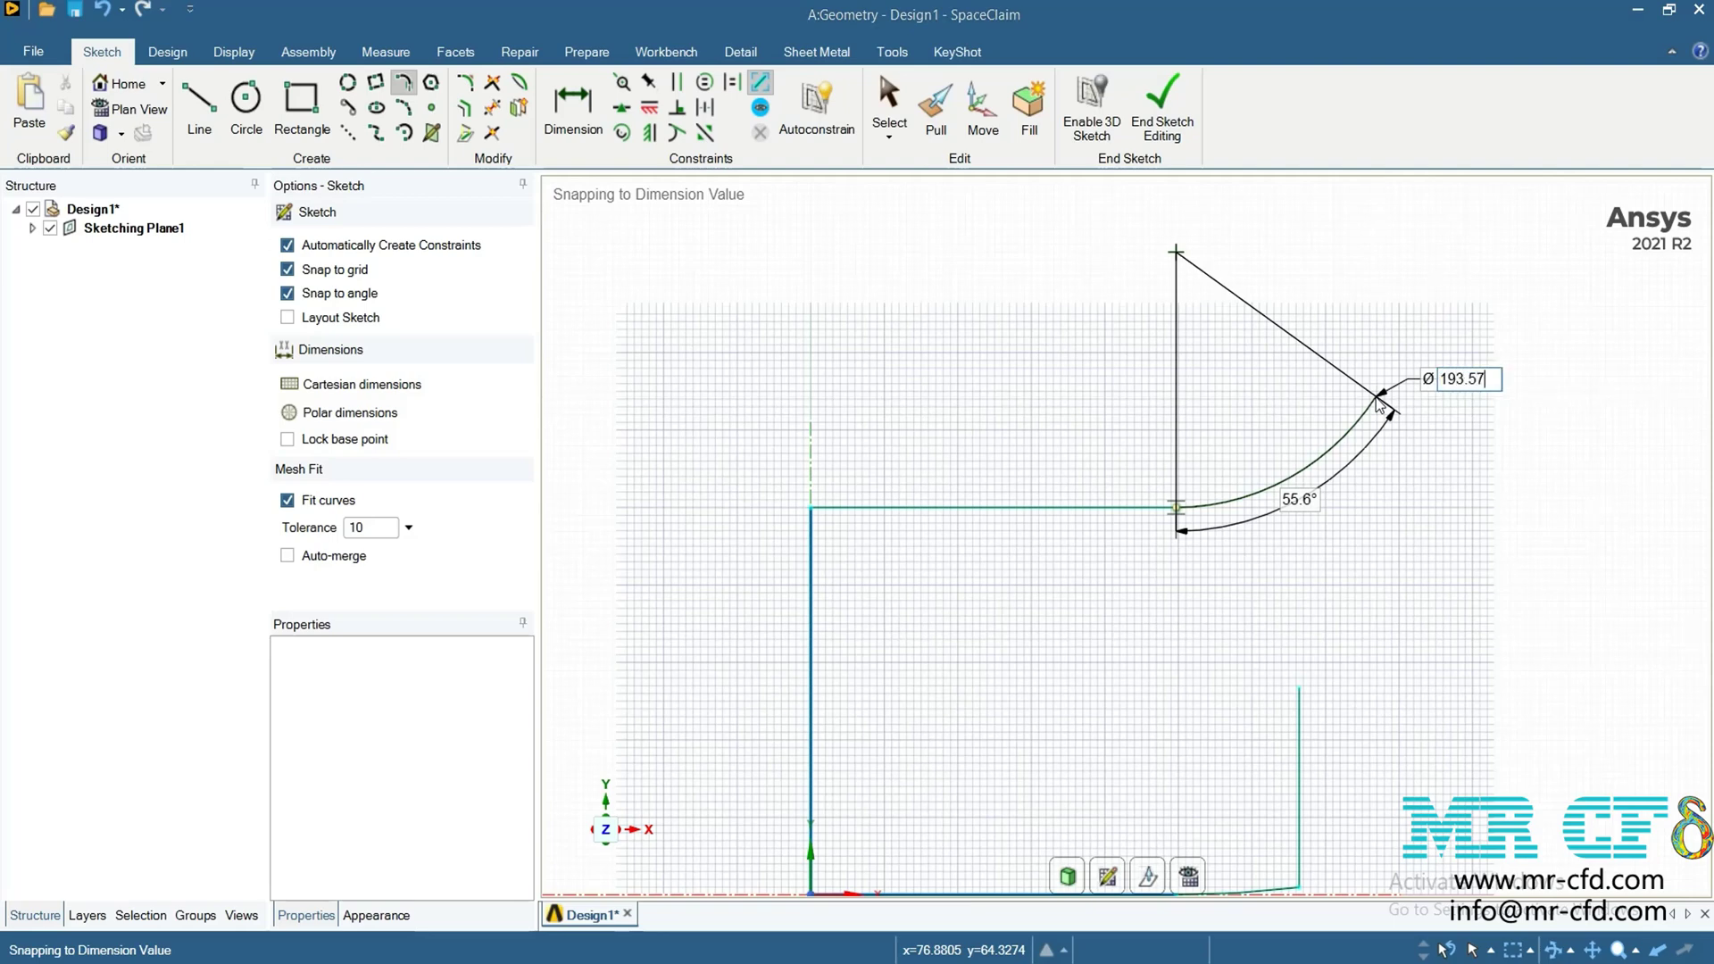
pyautogui.press('BackSpace')
pyautogui.write('872')
pyautogui.press('Return')
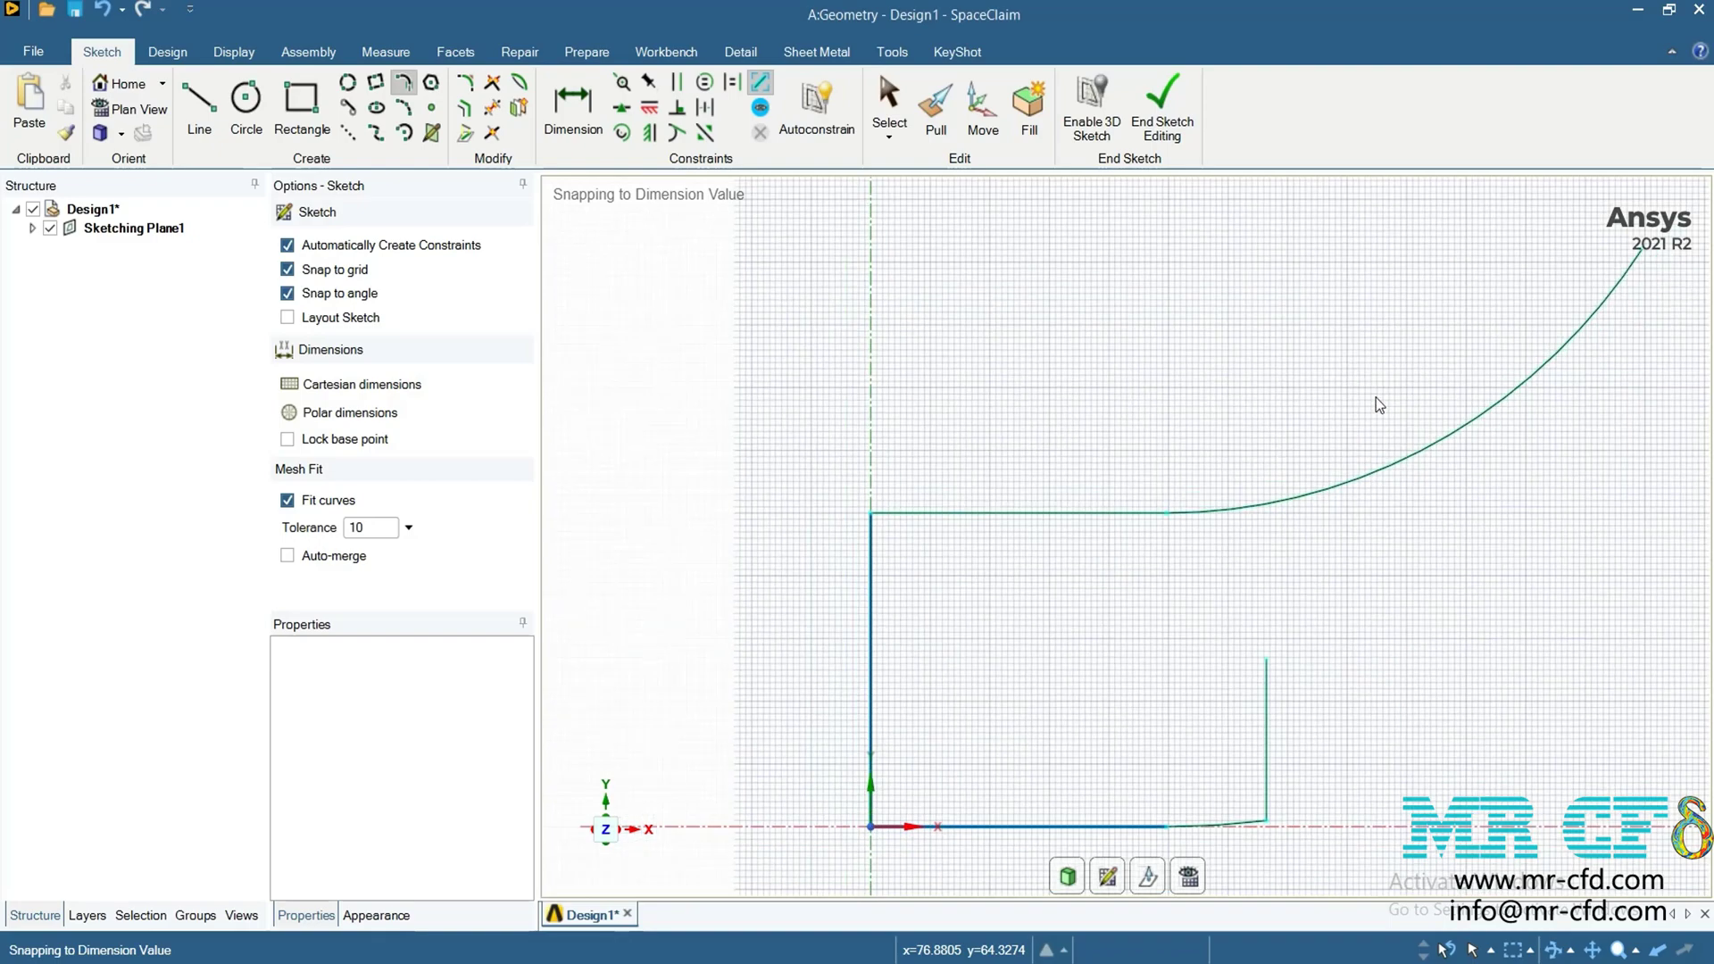
pyautogui.scroll(-2, 1374, 398)
pyautogui.press('Escape')
# Draw a 30 mm straight line from the end of the upper curve
pyautogui.press('l')
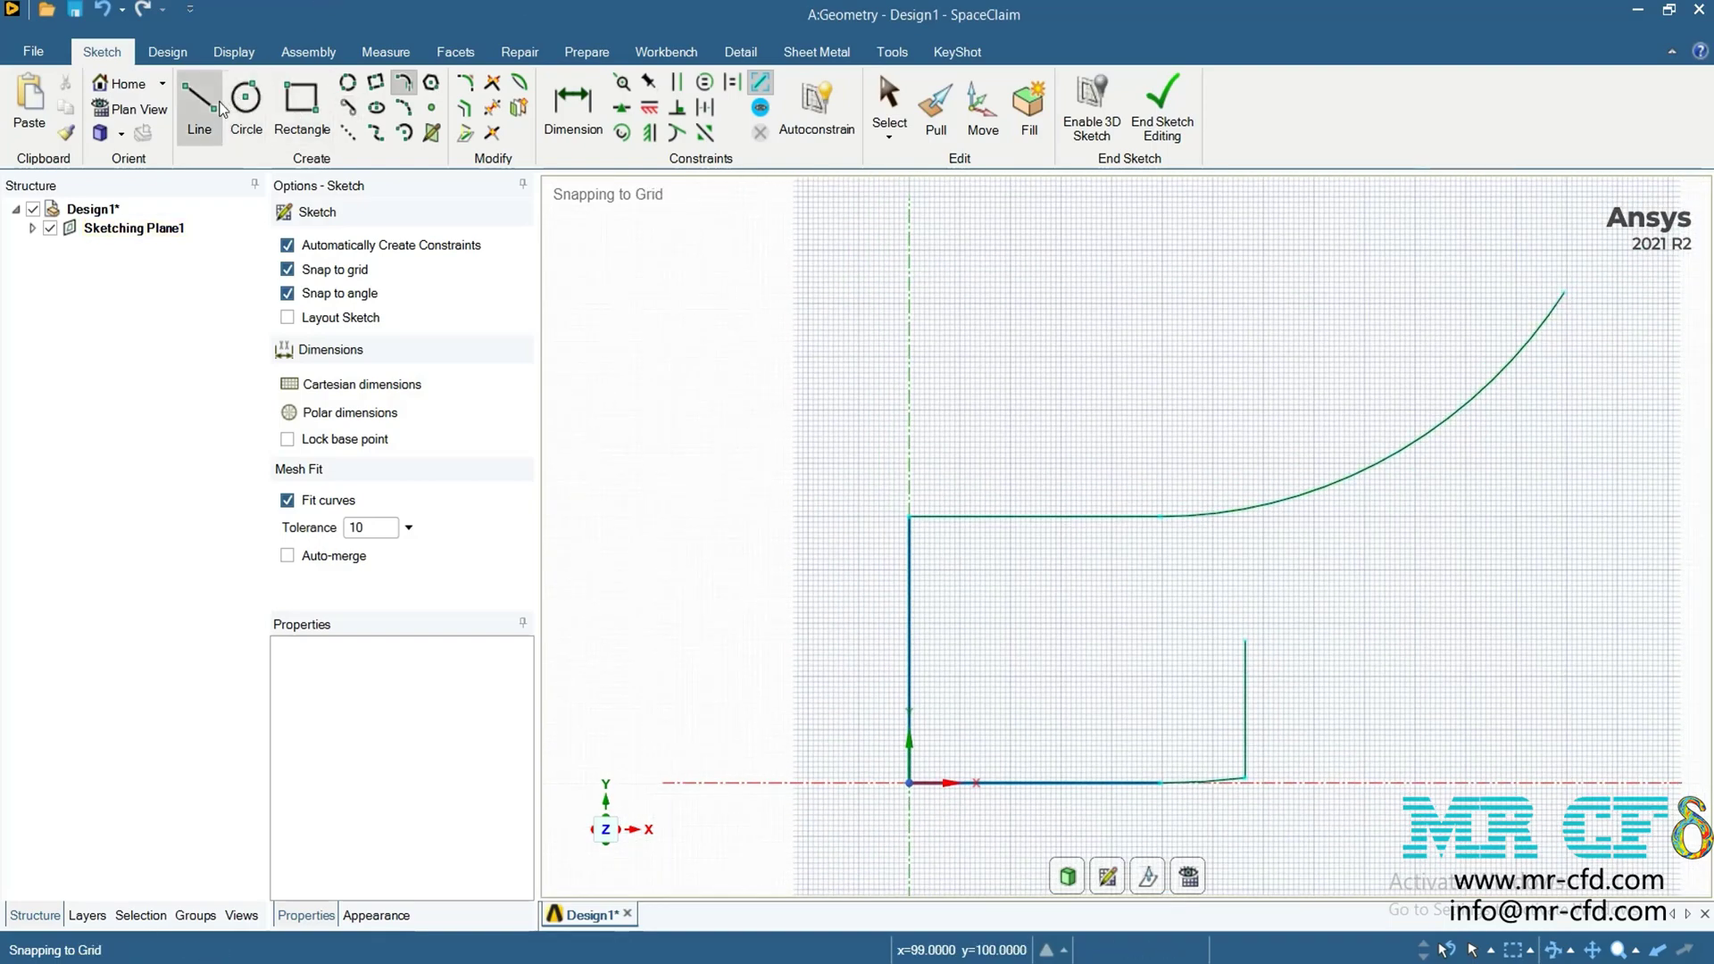
pyautogui.scroll(-2, 1532, 332)
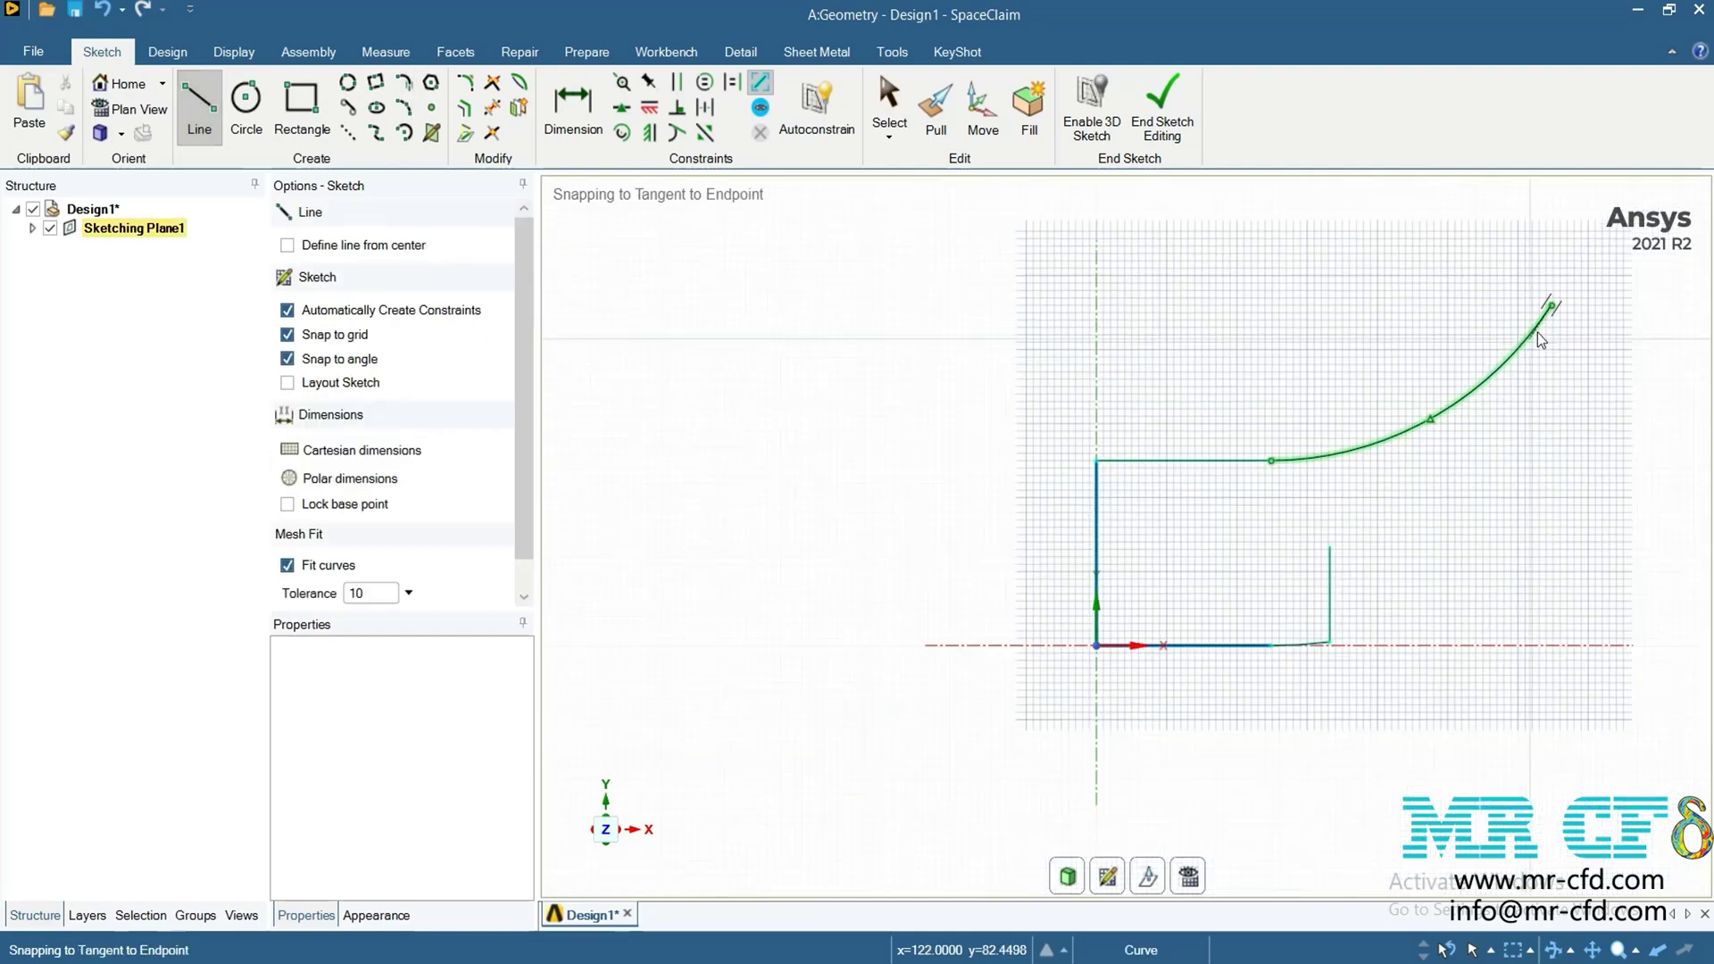
pyautogui.click(1553, 307)
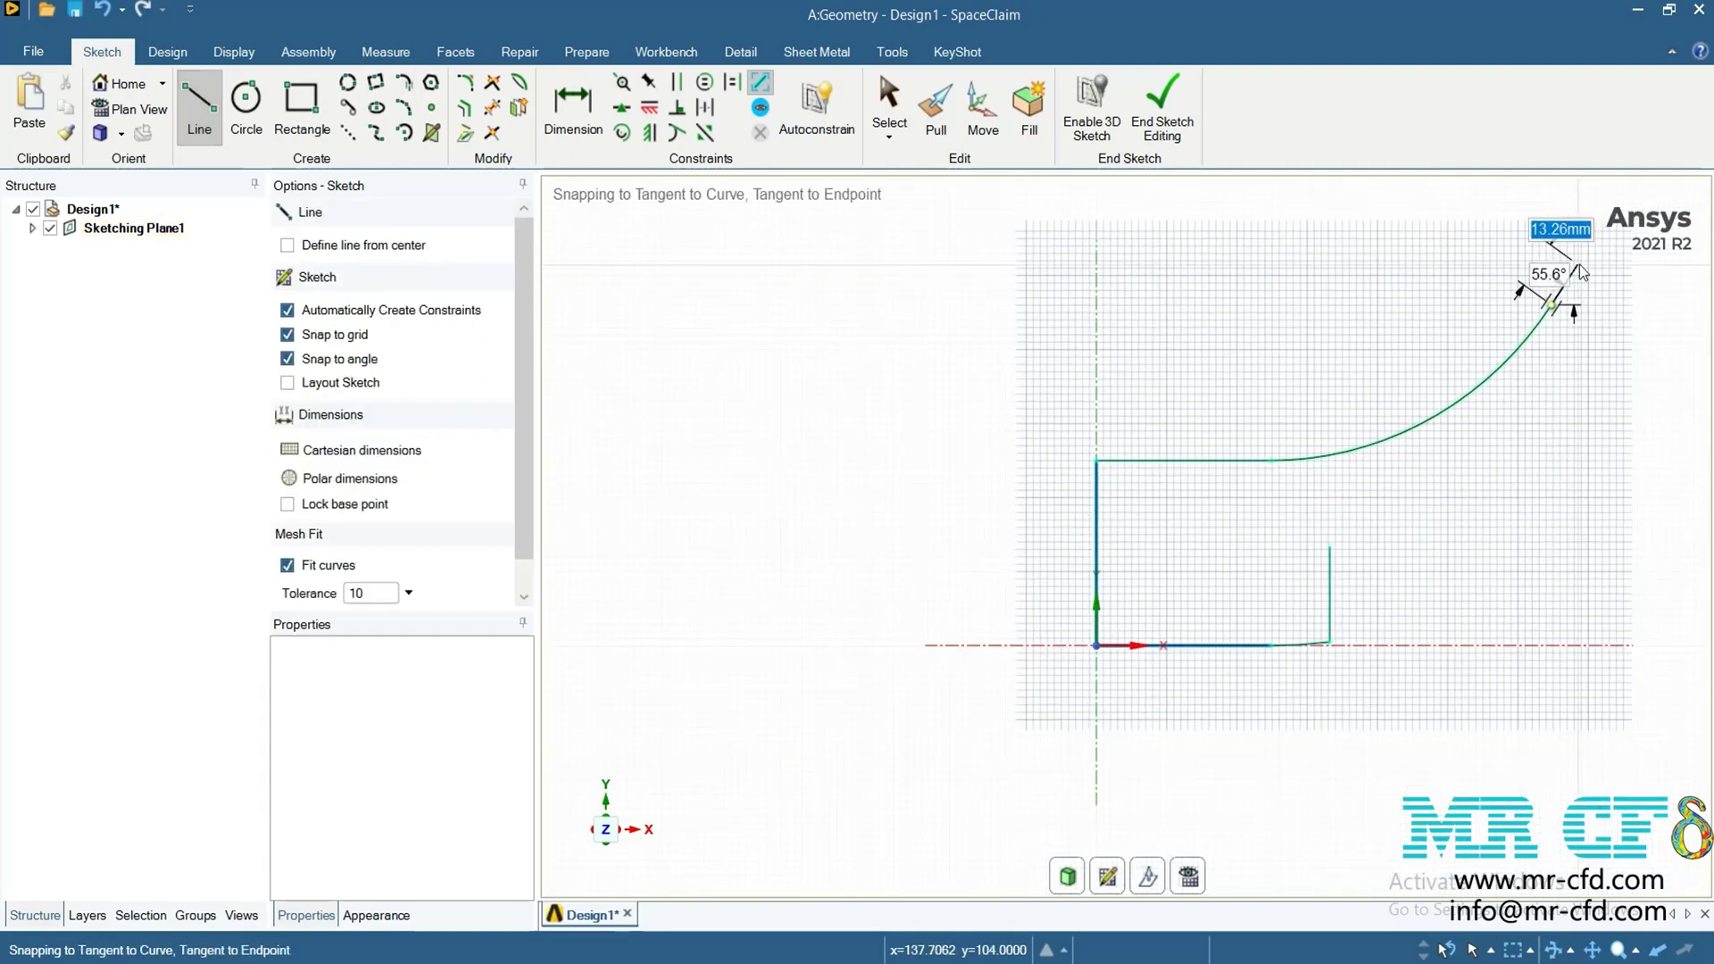
pyautogui.write('30')
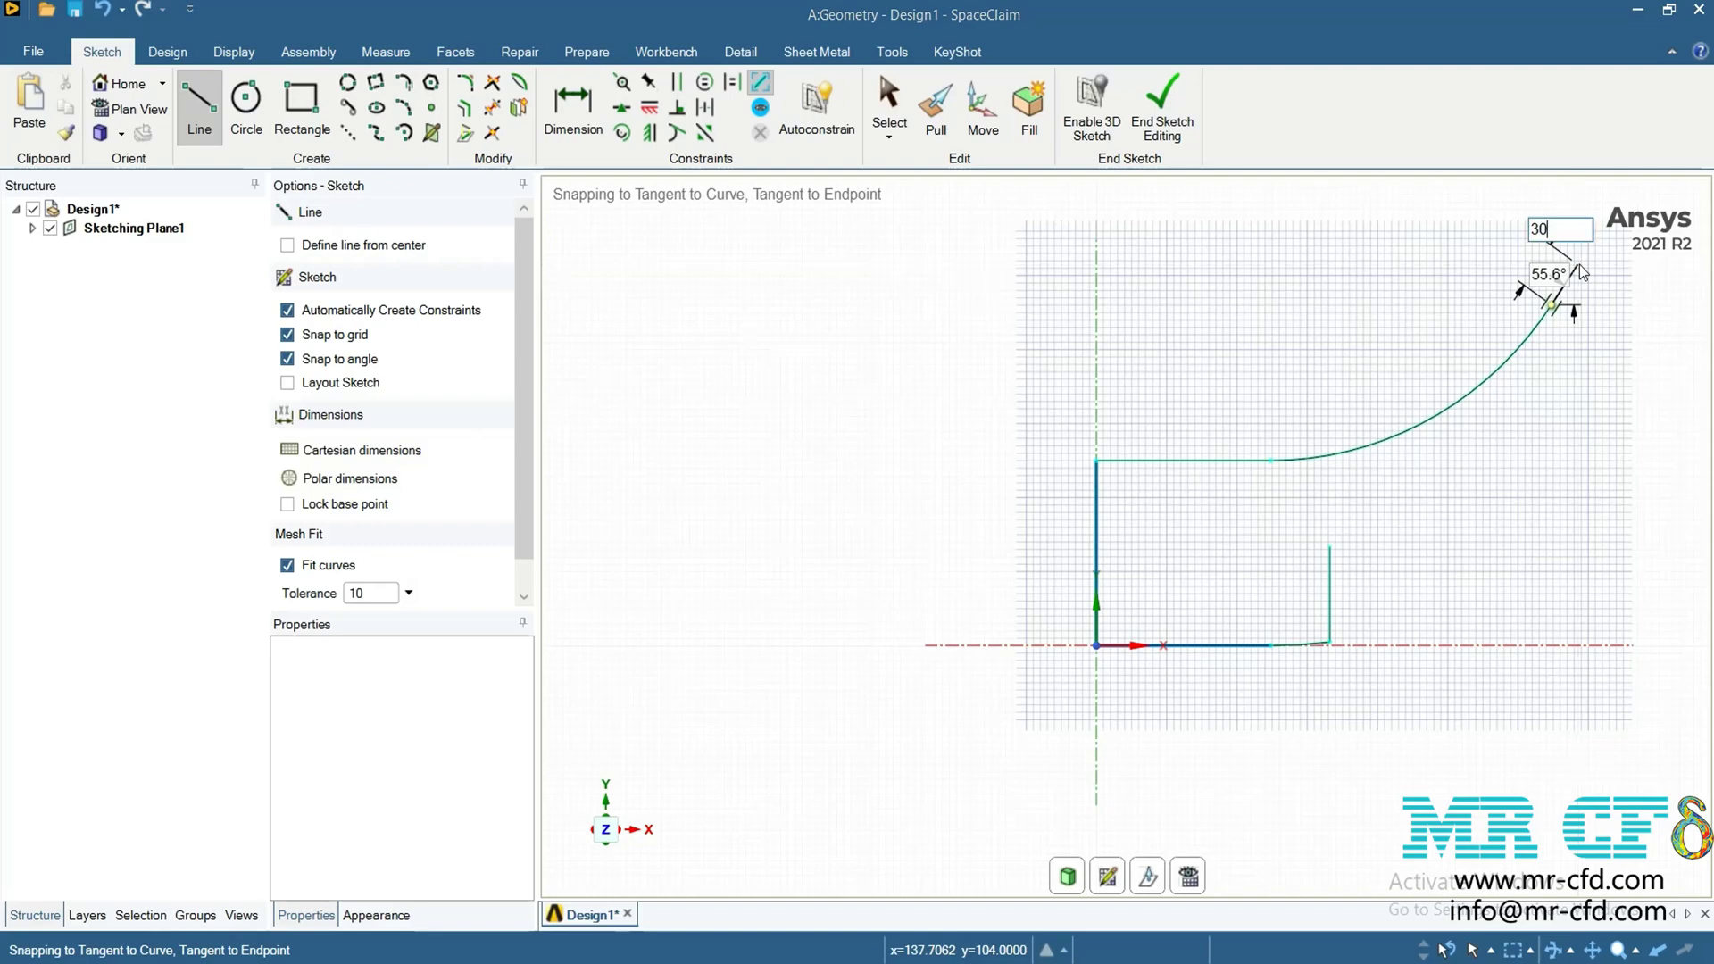
pyautogui.press('Return')
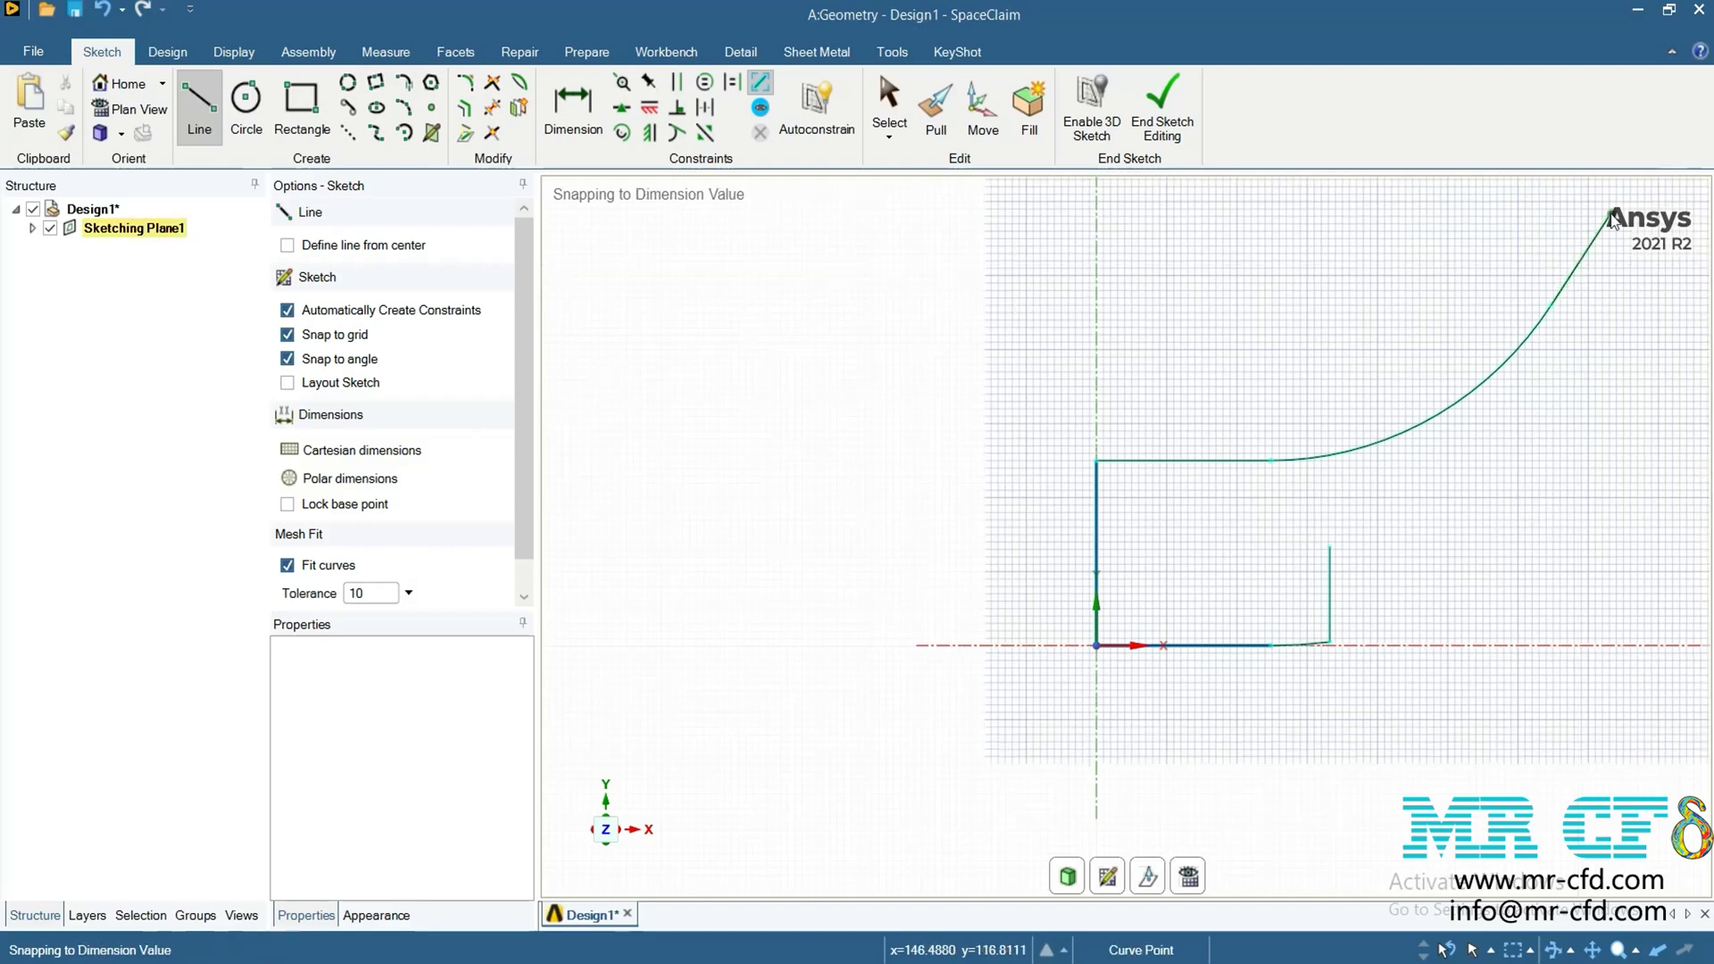
# Add perpendicular 50 mm and 20 mm segments forming the angled outlet end
pyautogui.scroll(-5, 1591, 355)
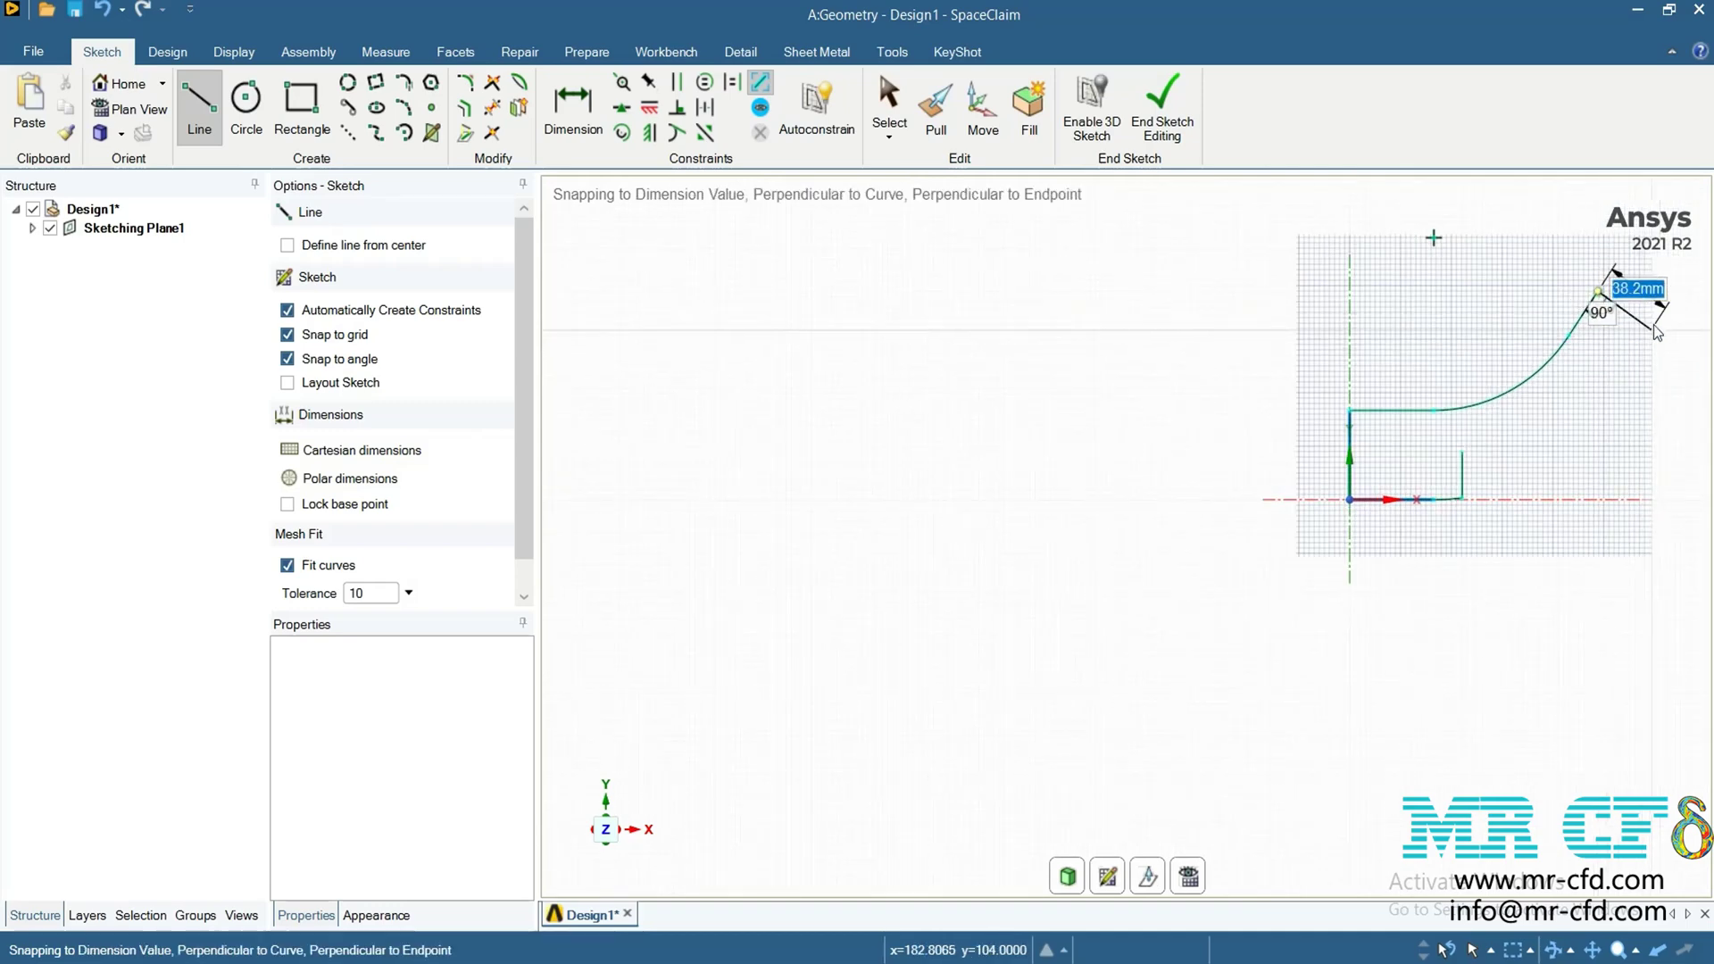
pyautogui.write('50')
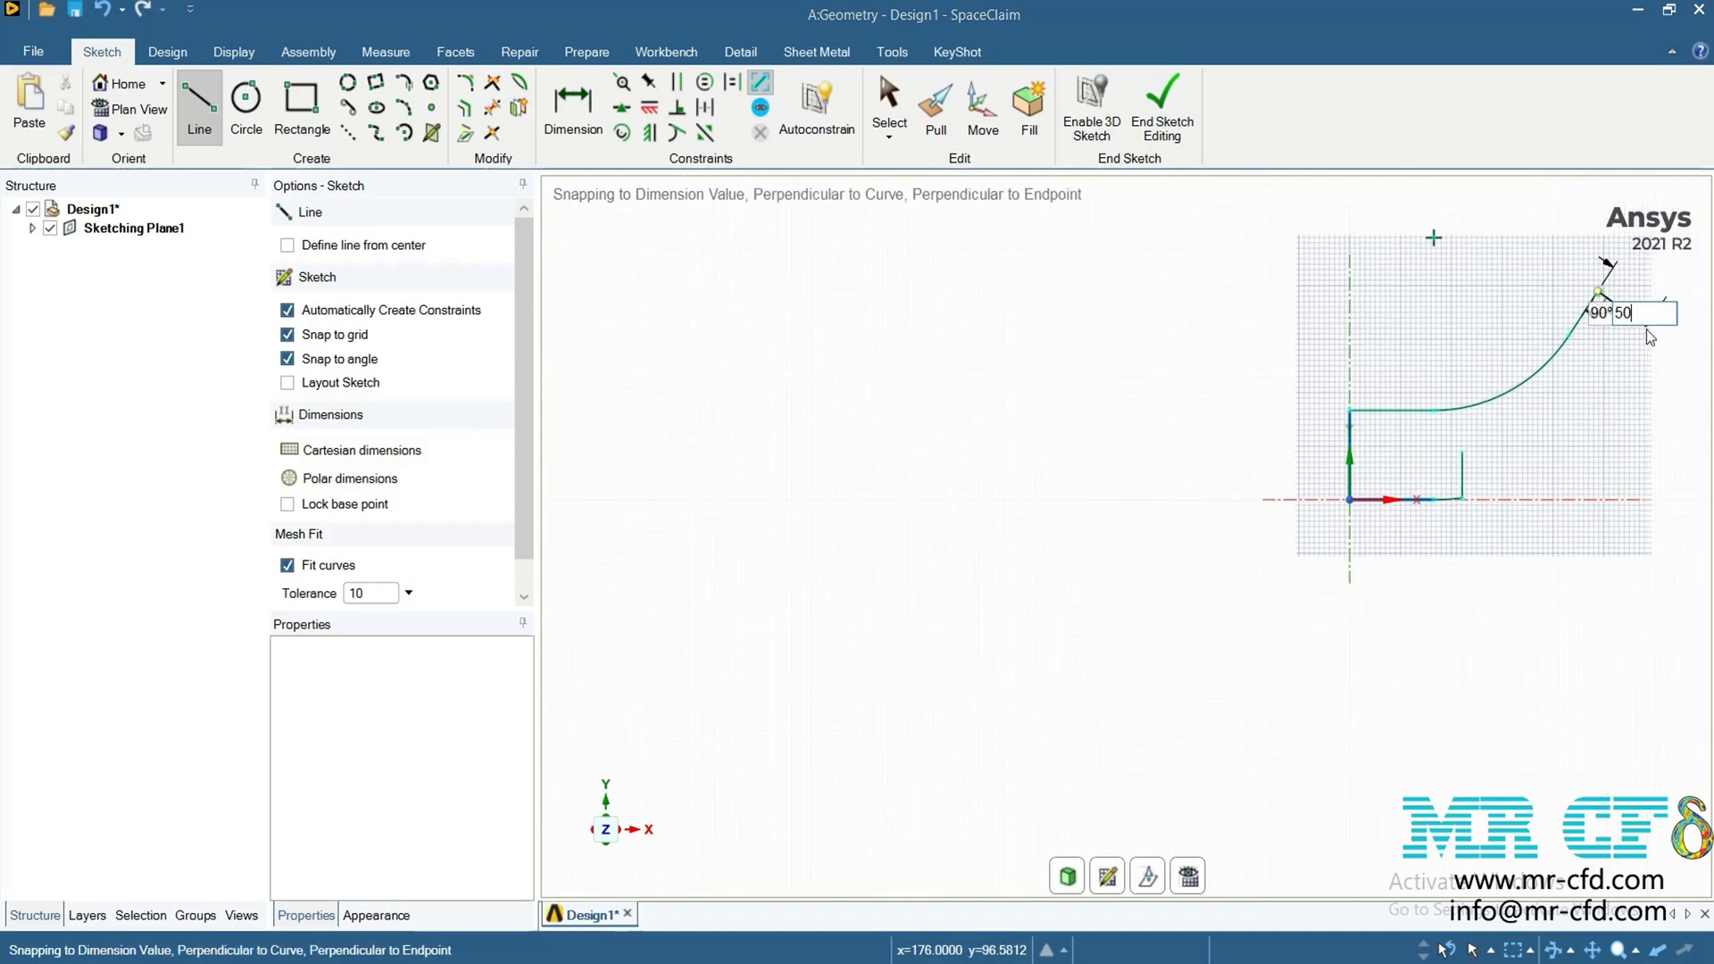
pyautogui.press('Return')
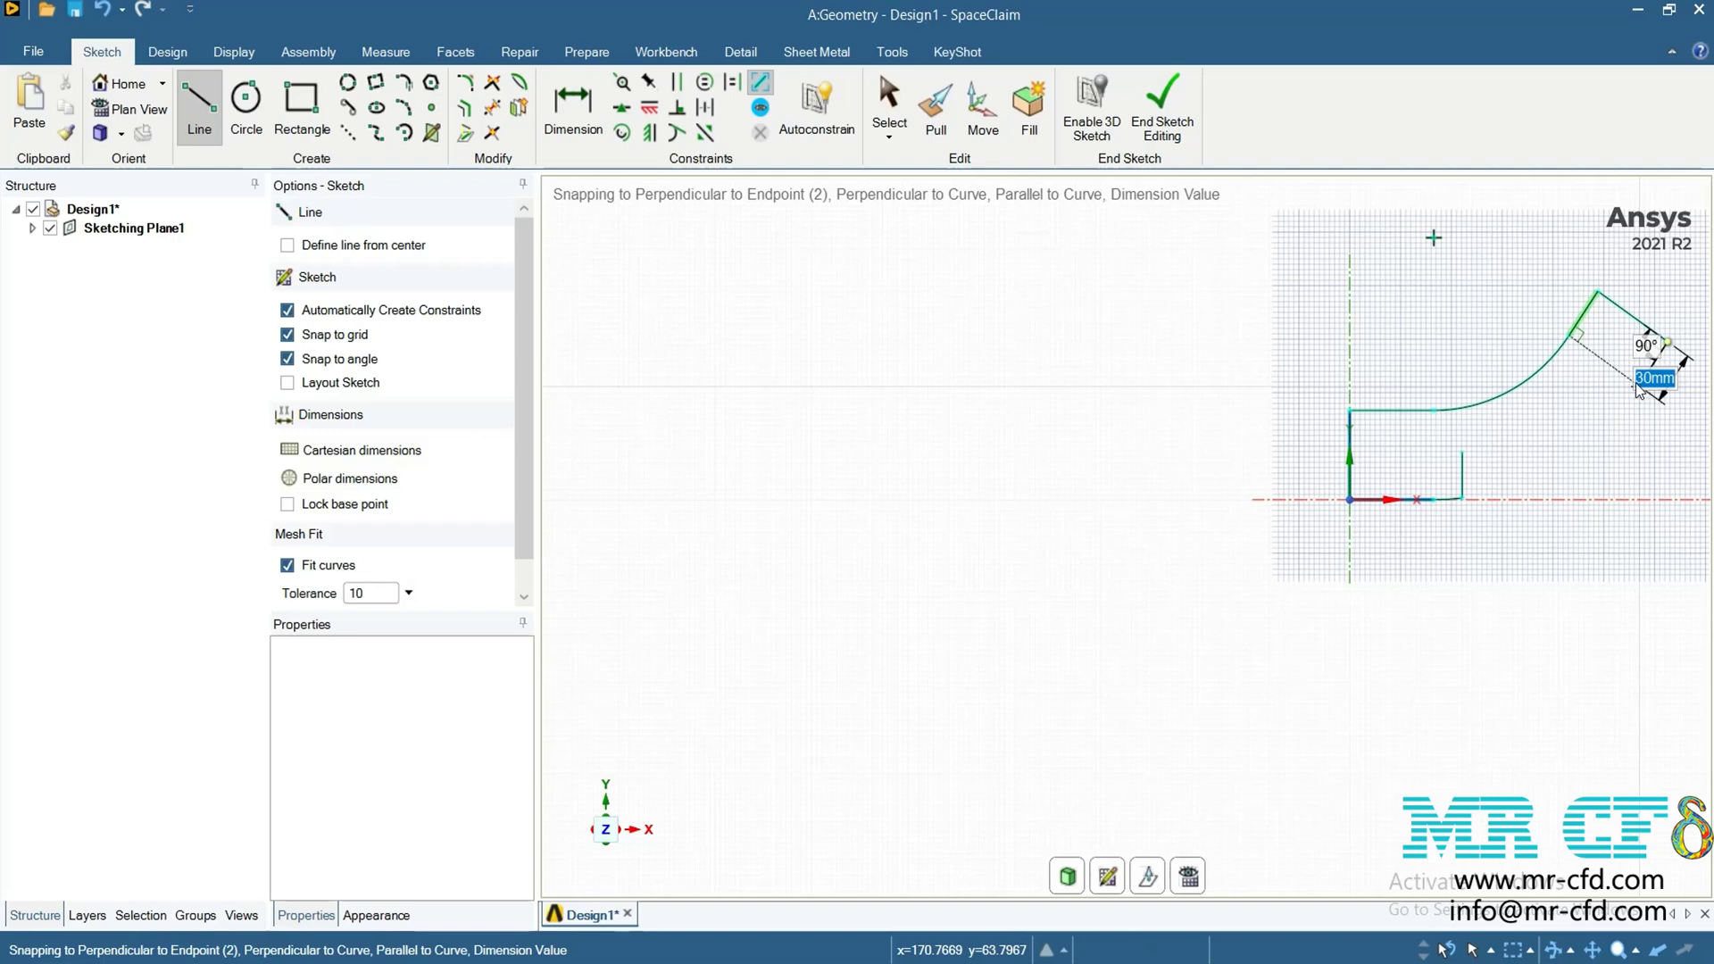
pyautogui.click(1639, 387)
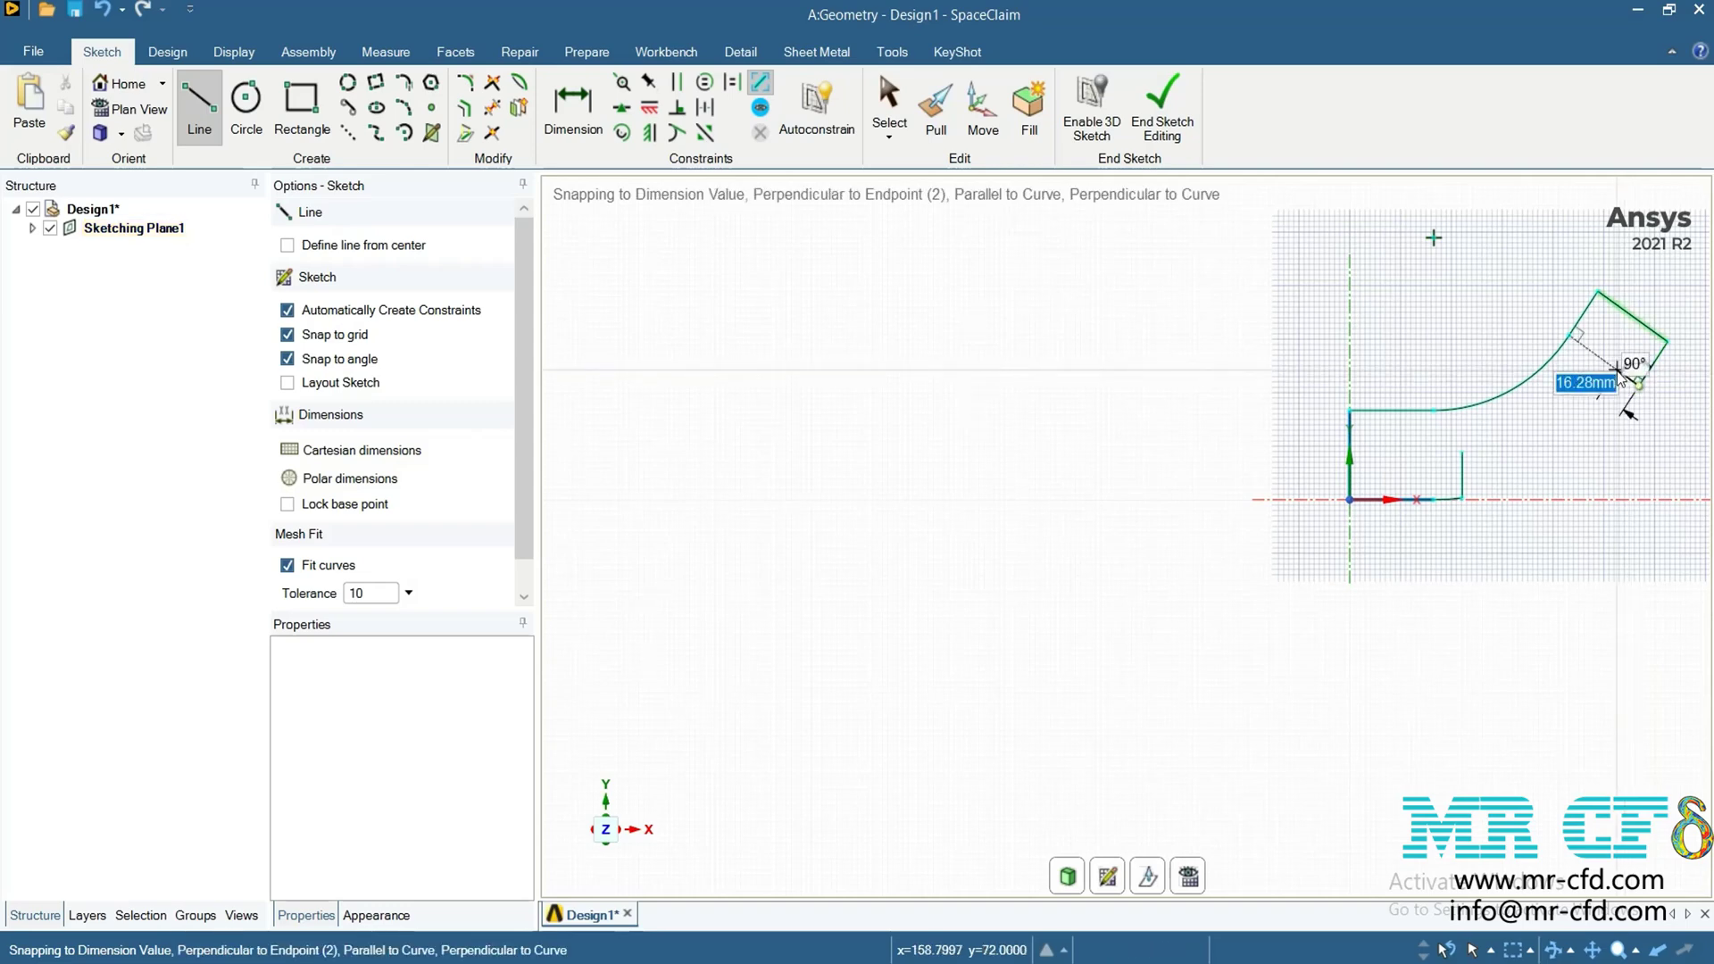
pyautogui.write('20')
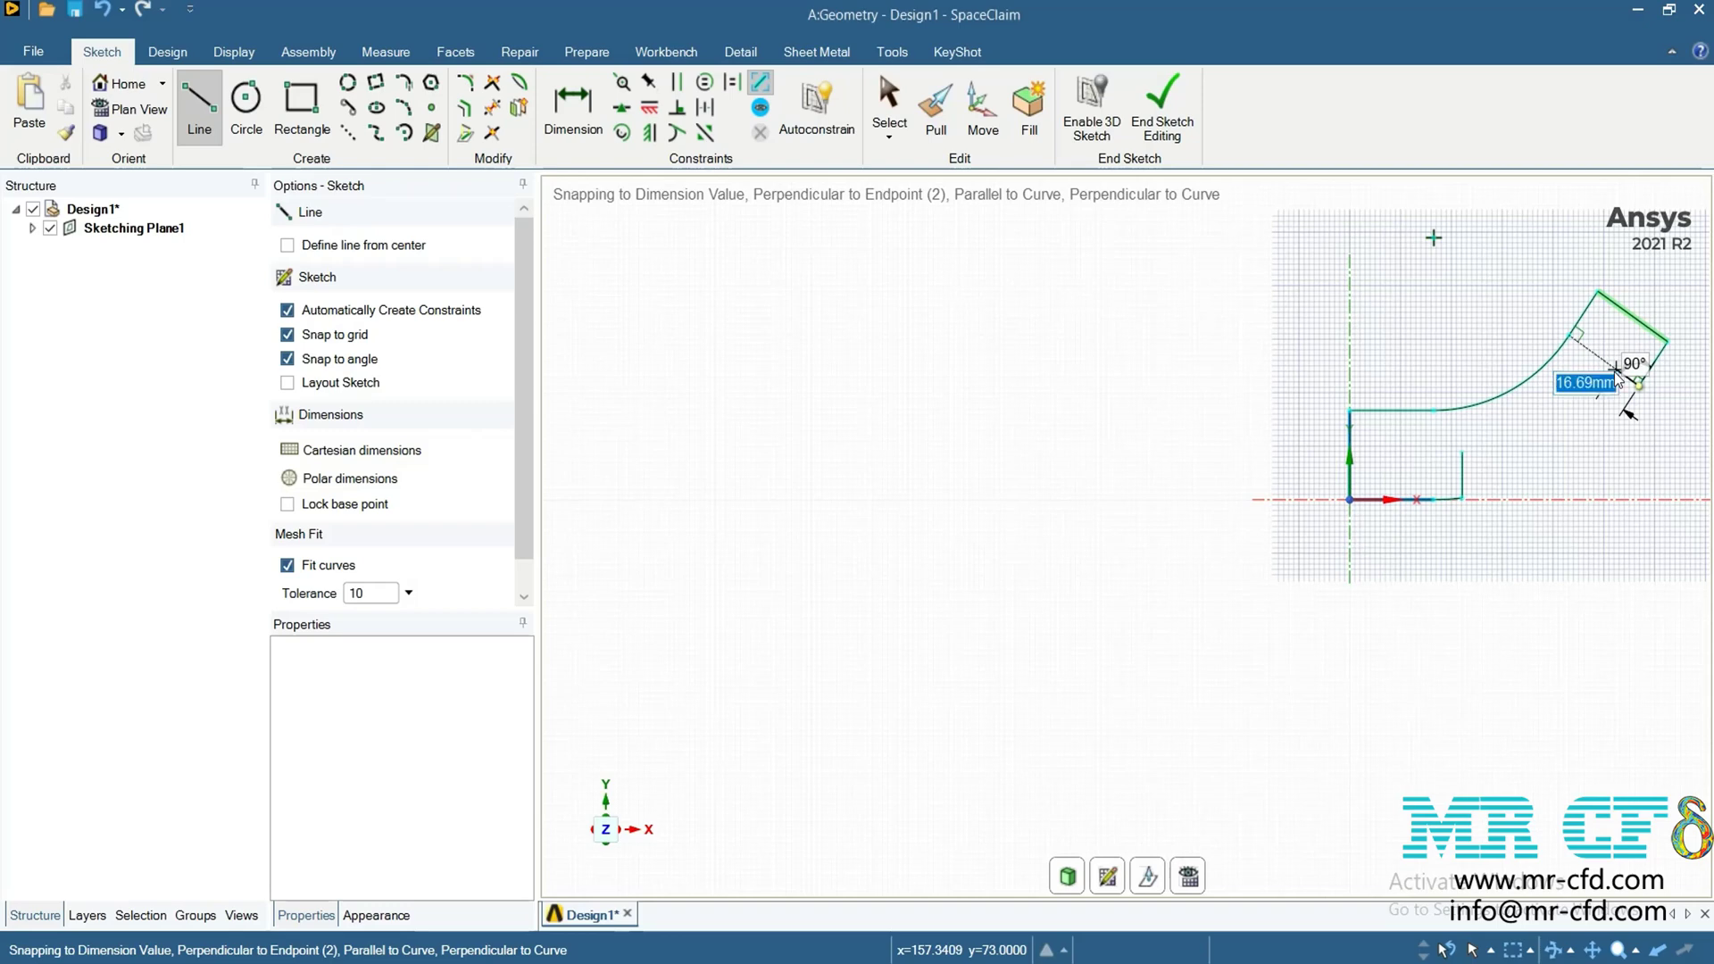
pyautogui.click(1609, 366)
pyautogui.scroll(-3, 1609, 368)
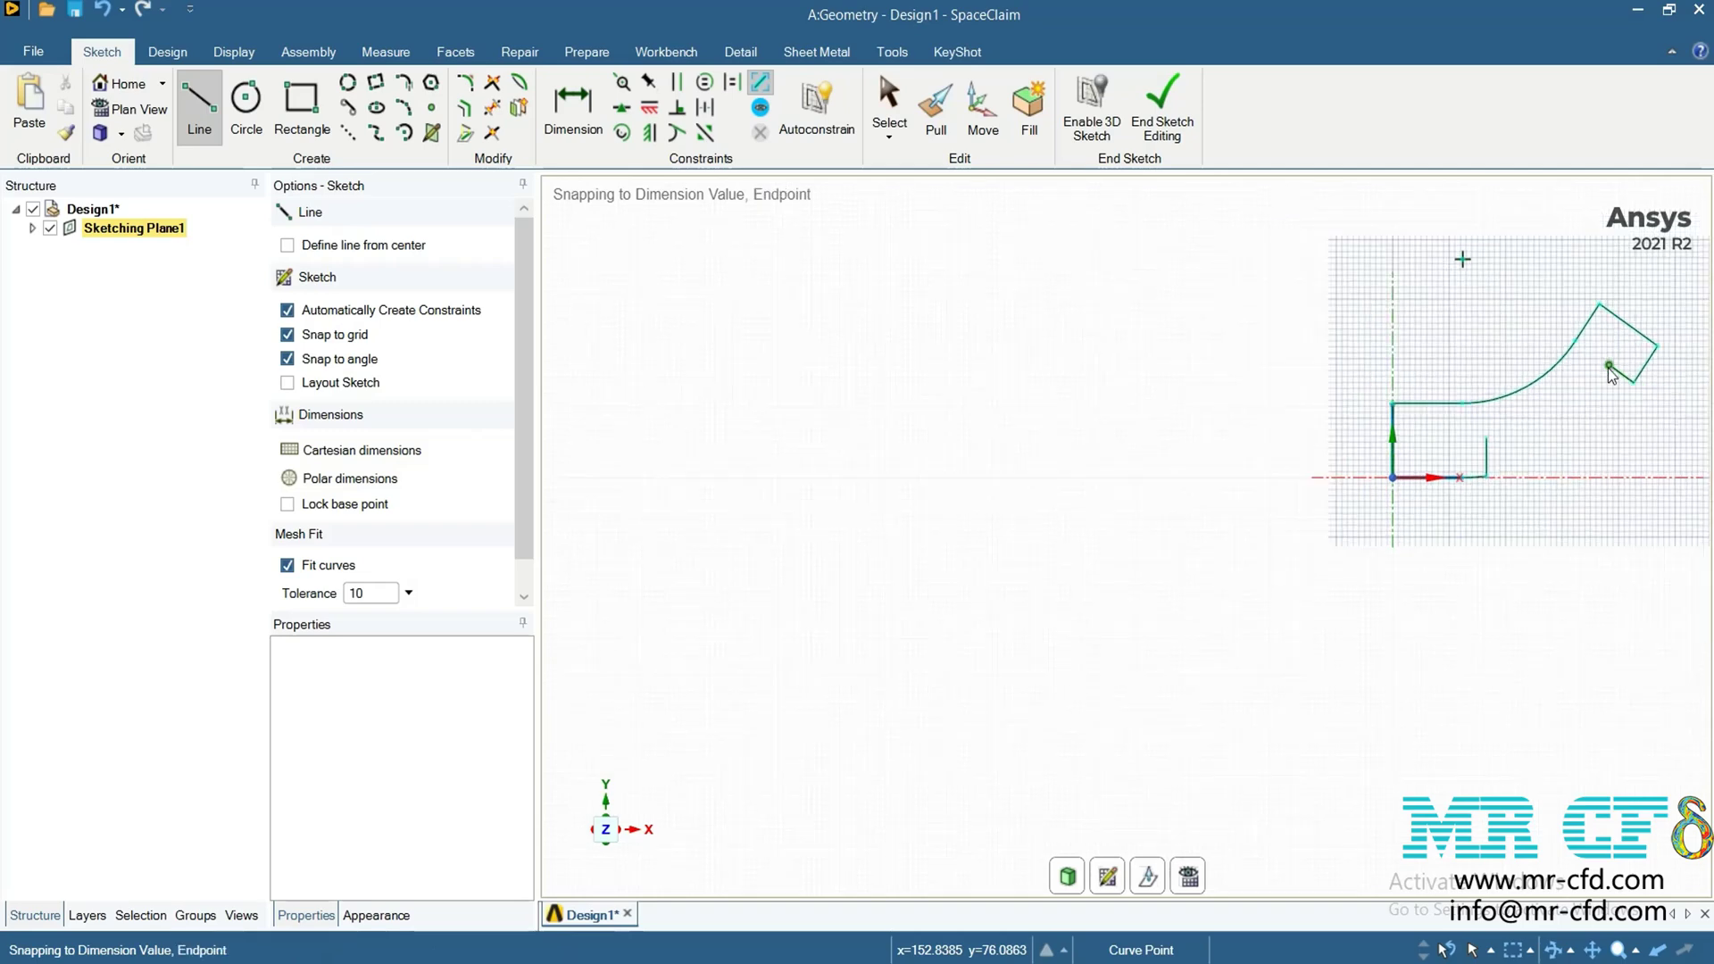
pyautogui.scroll(5, 1609, 368)
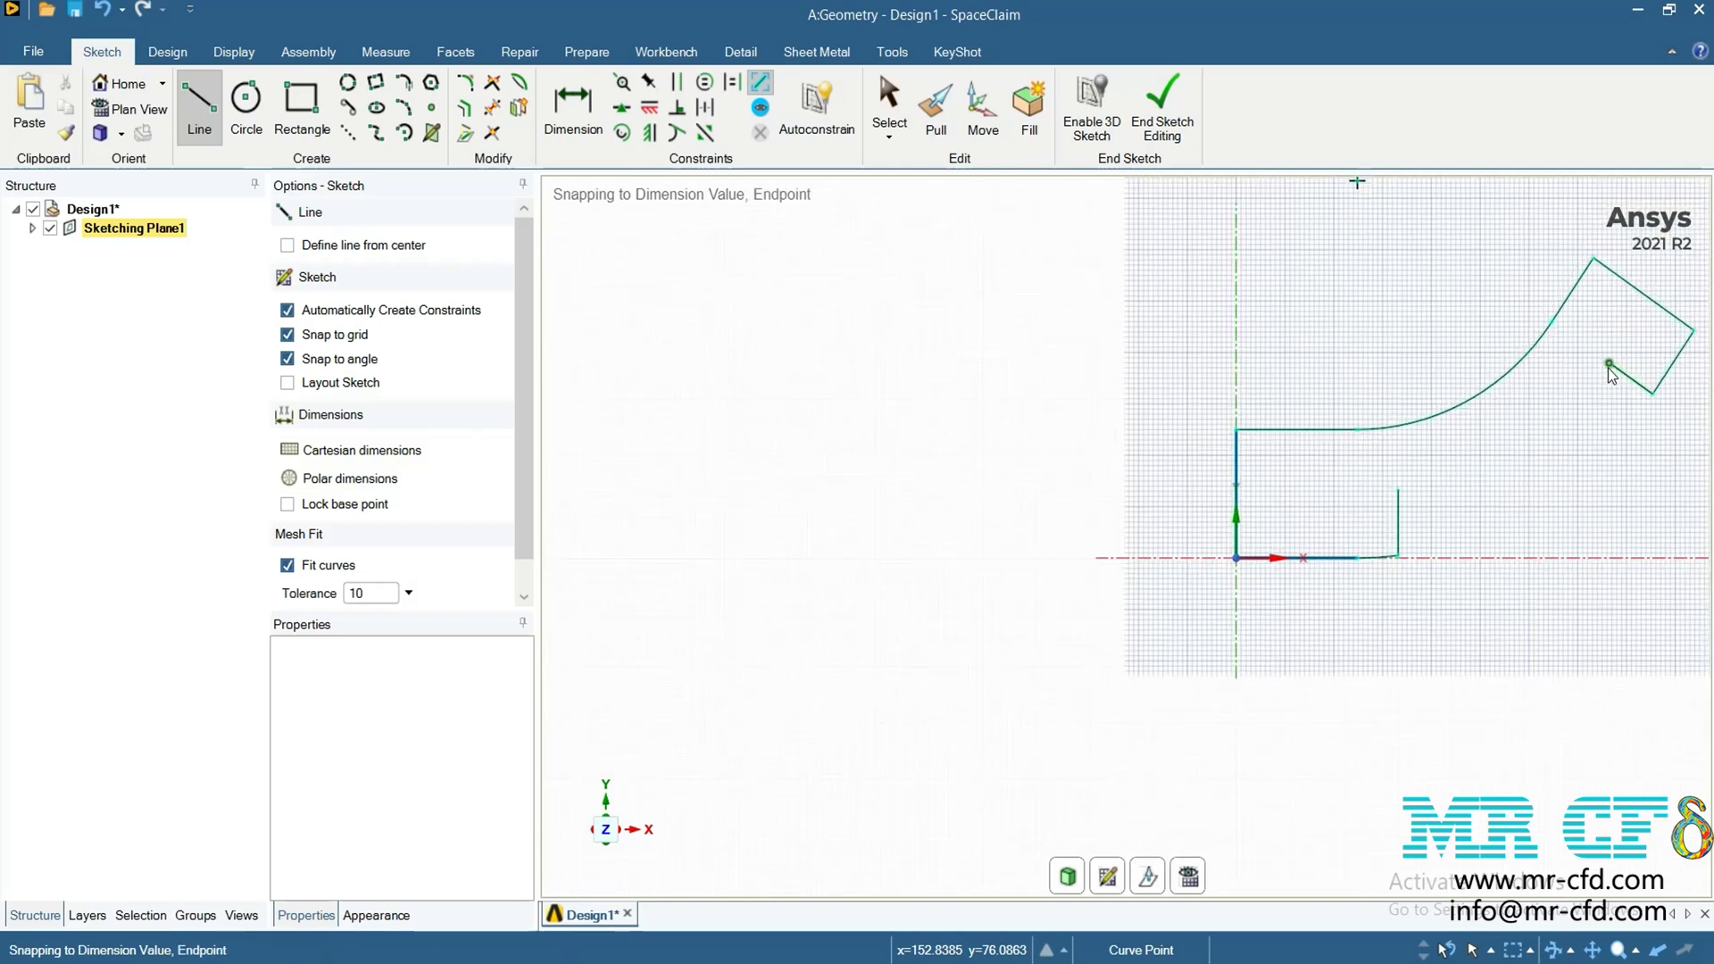
pyautogui.click(403, 107)
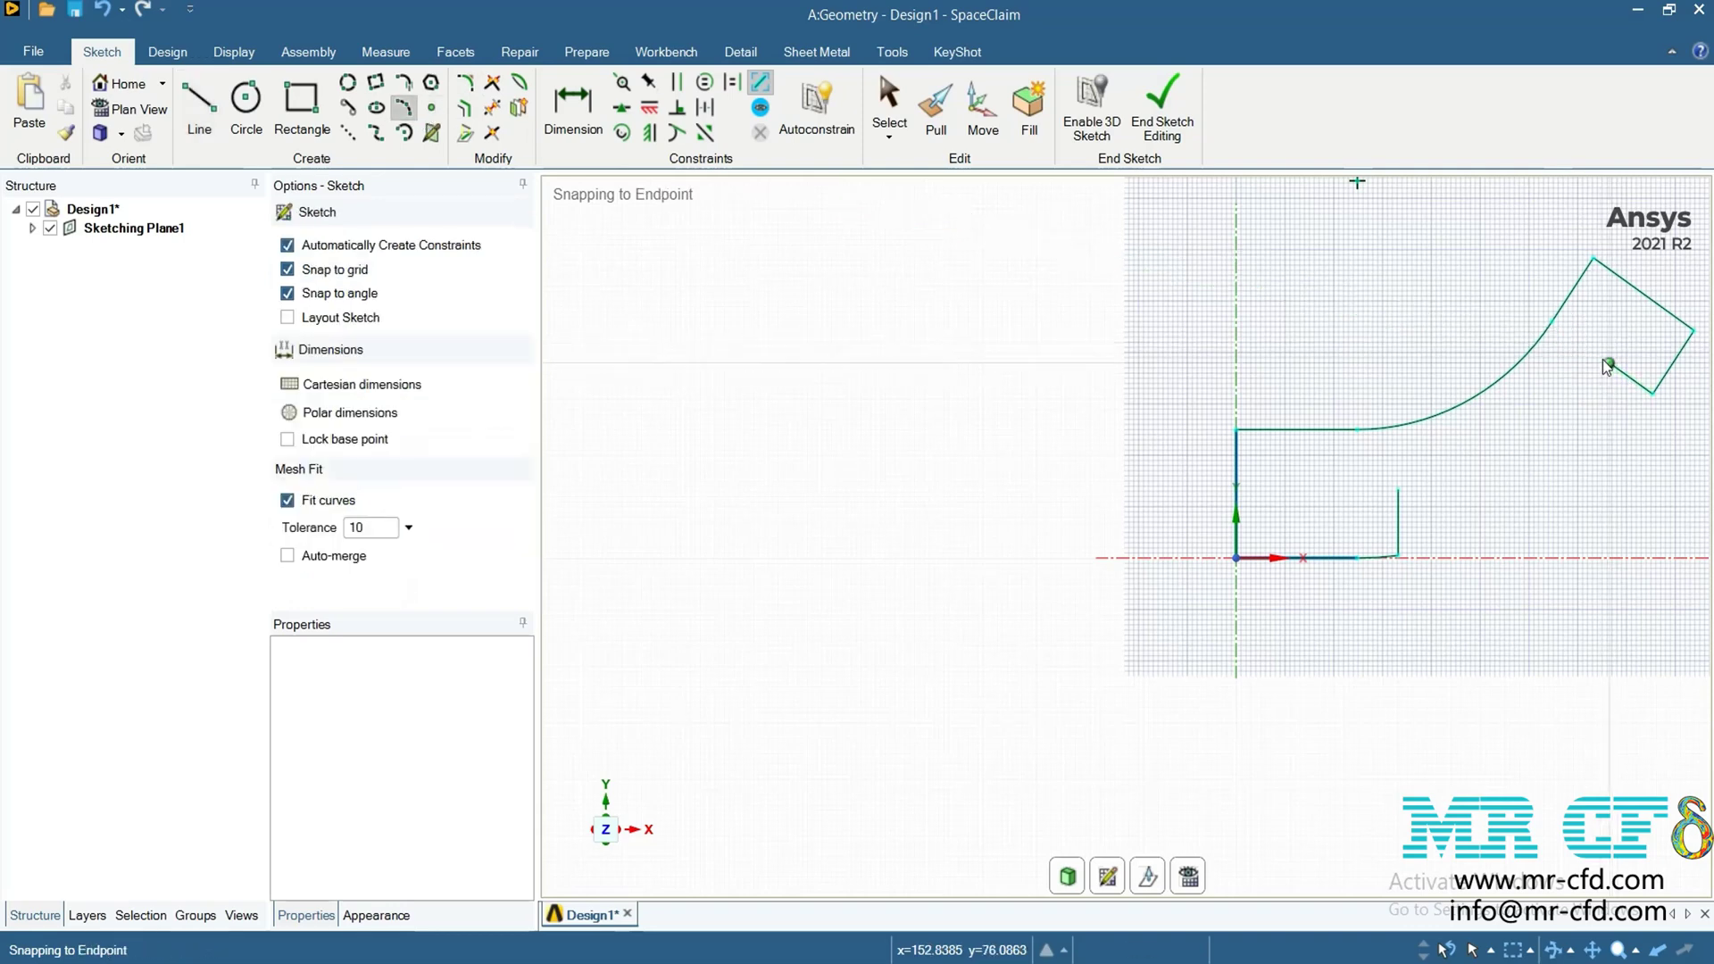
# Draw the lower inner-wall arc from the outlet's inner end to the short vertical line's top
pyautogui.click(1610, 365)
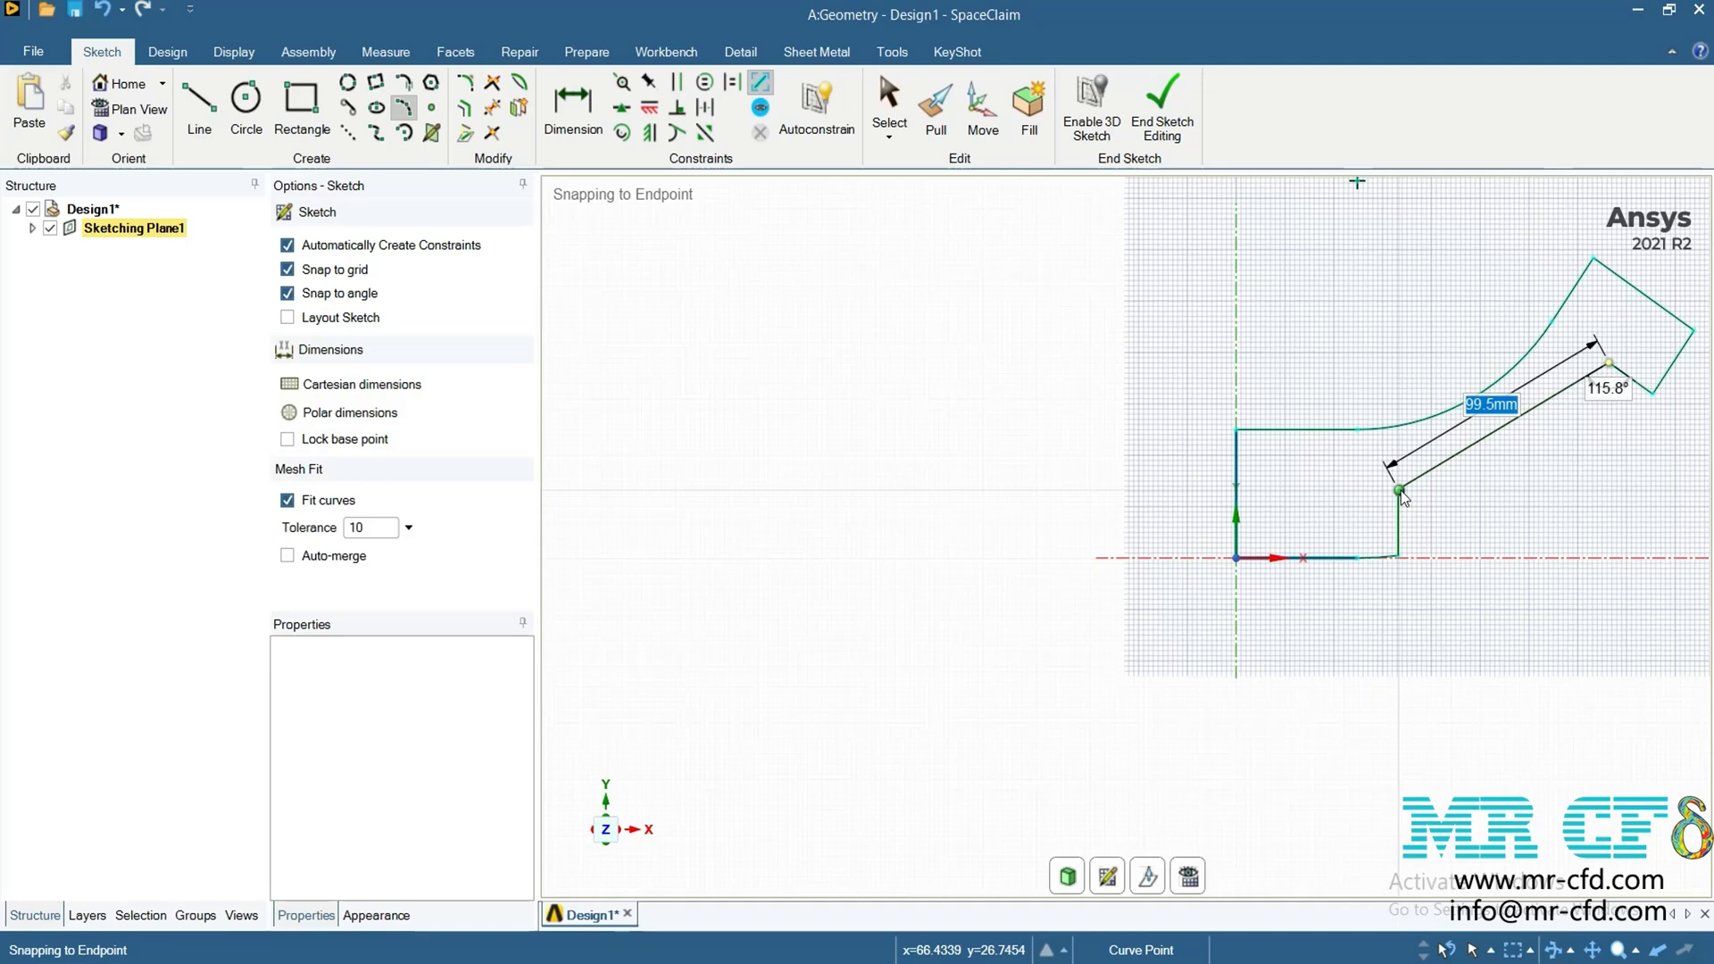
pyautogui.click(1399, 490)
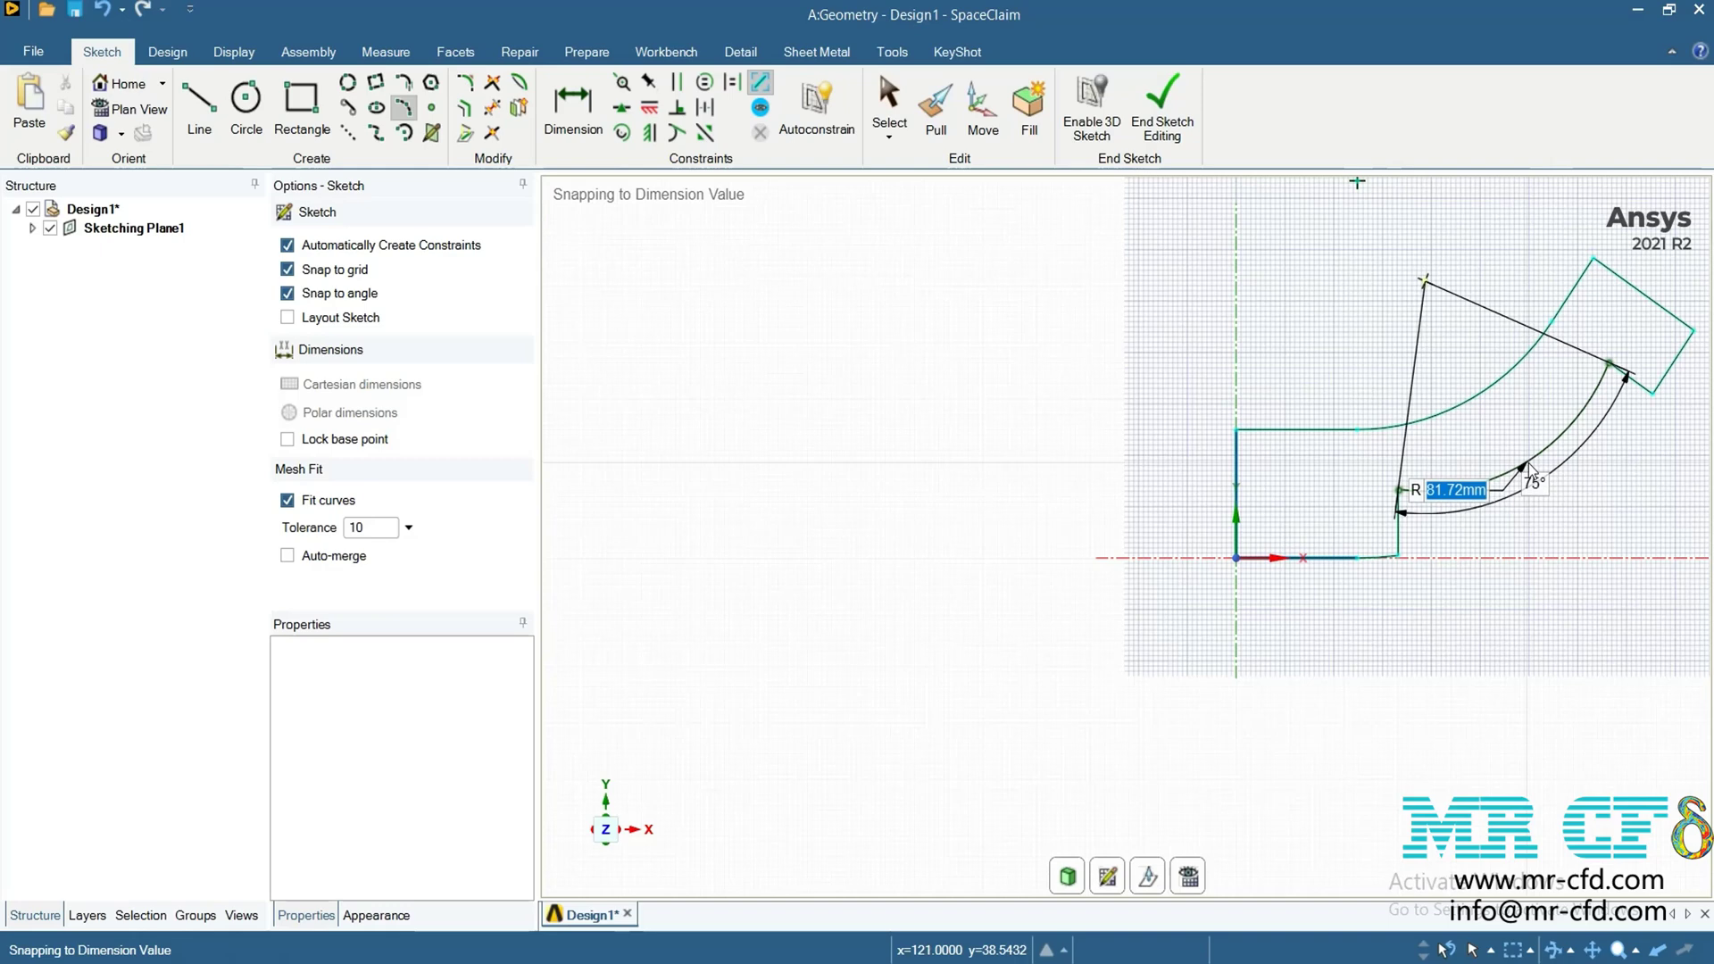
pyautogui.press('Tab')
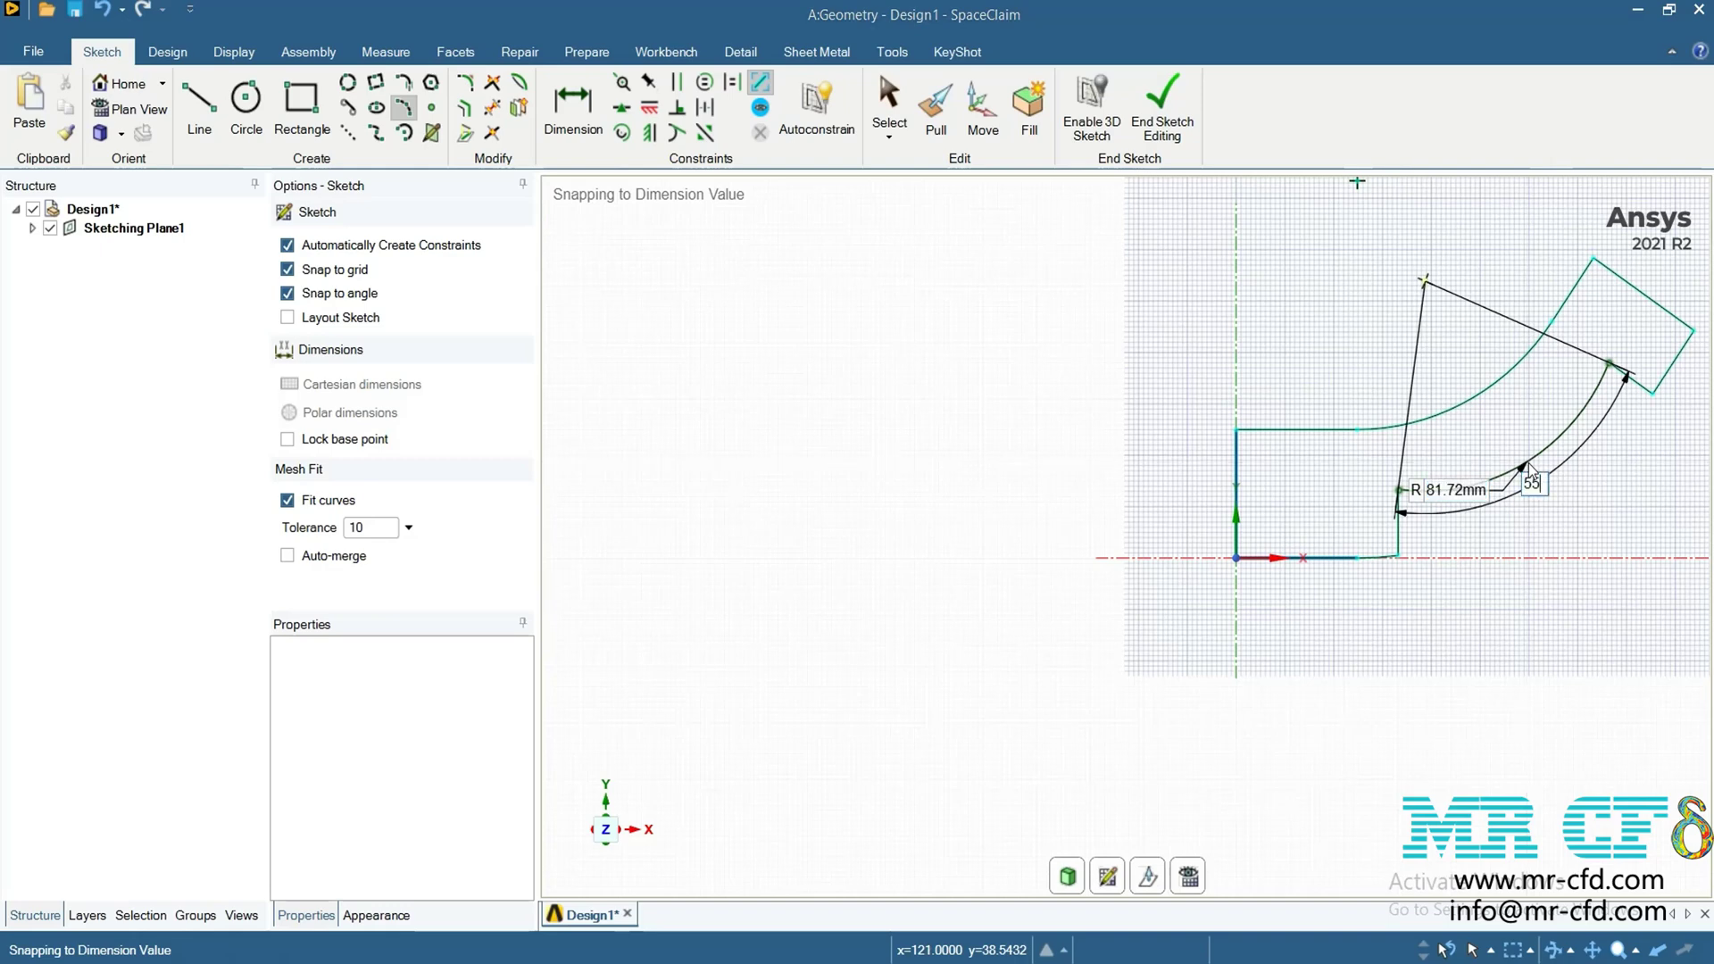
pyautogui.write('.57')
pyautogui.press('BackSpace')
pyautogui.press('BackSpace')
pyautogui.press('BackSpace')
pyautogui.press('BackSpace')
pyautogui.press('Tab')
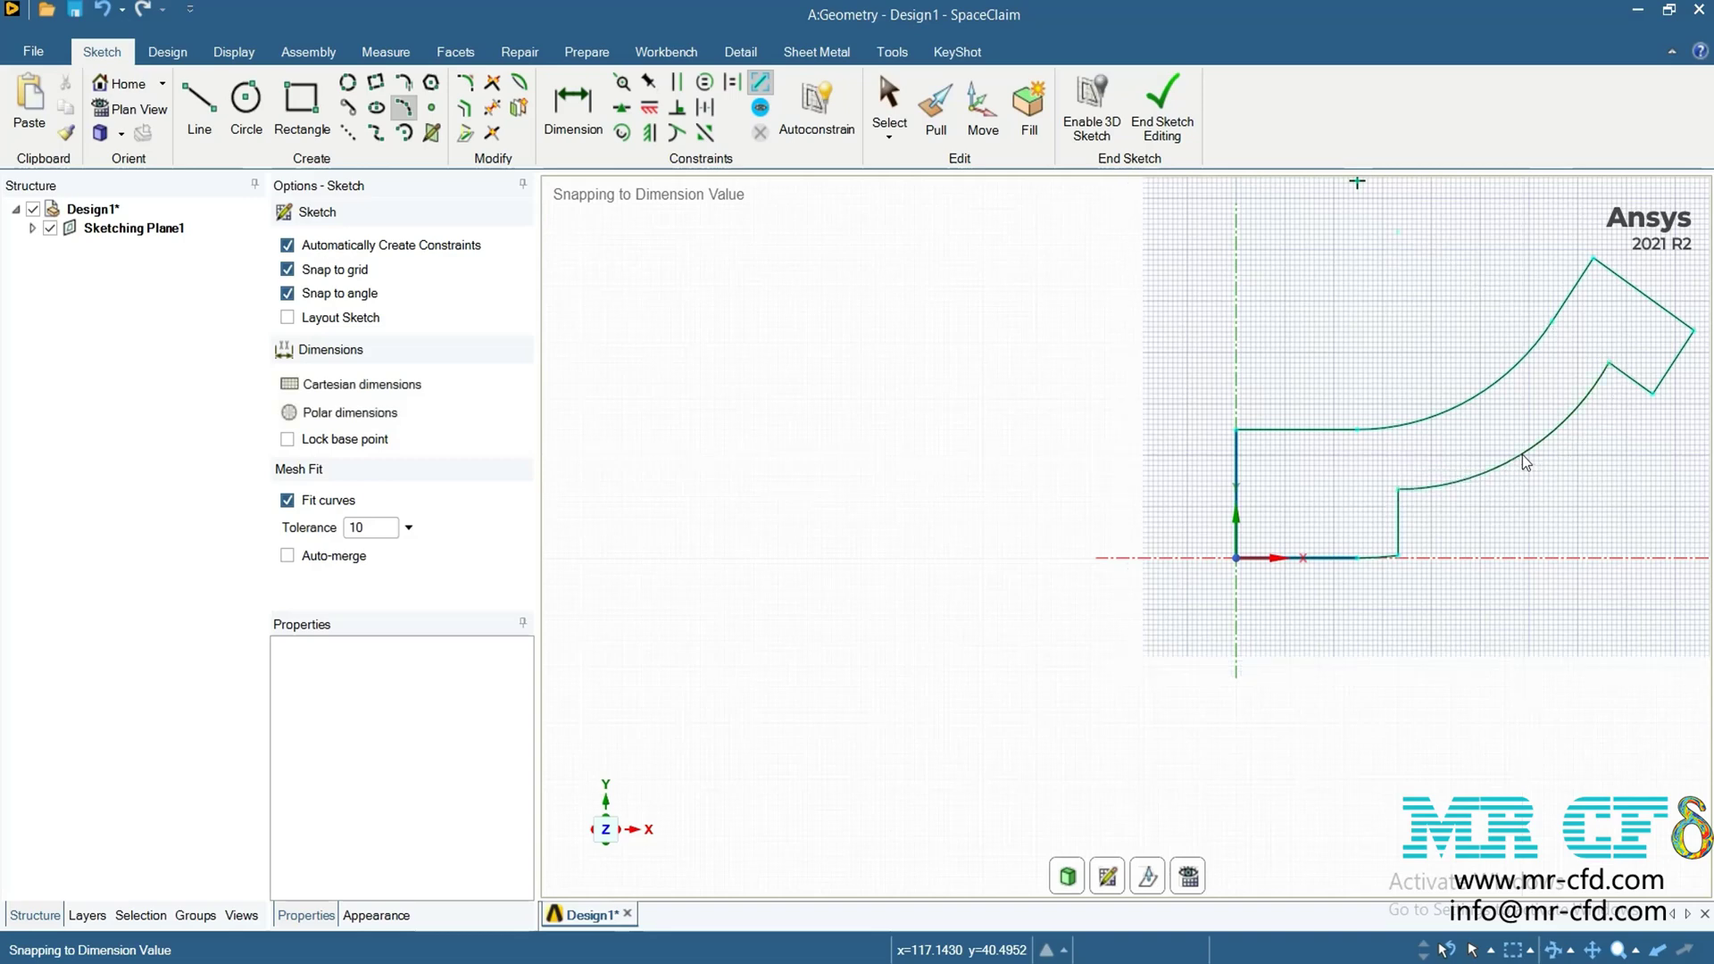
pyautogui.scroll(-3, 1412, 363)
pyautogui.scroll(2, 1393, 286)
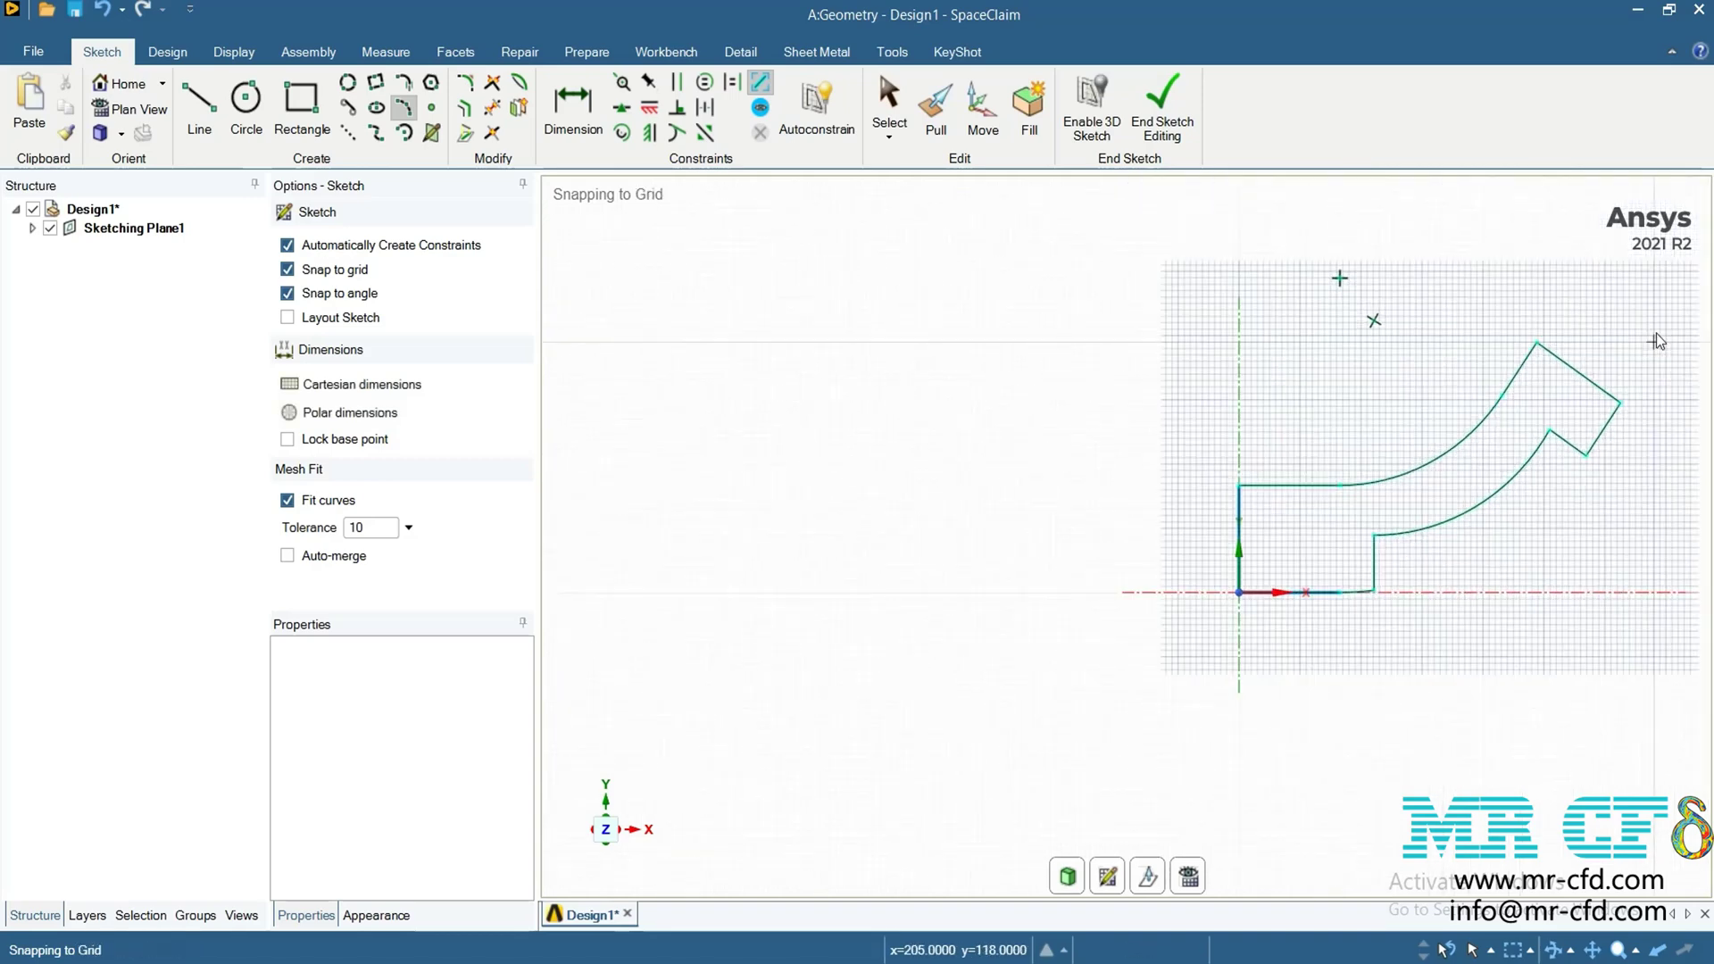
pyautogui.scroll(2, 1659, 326)
pyautogui.scroll(-1, 1660, 322)
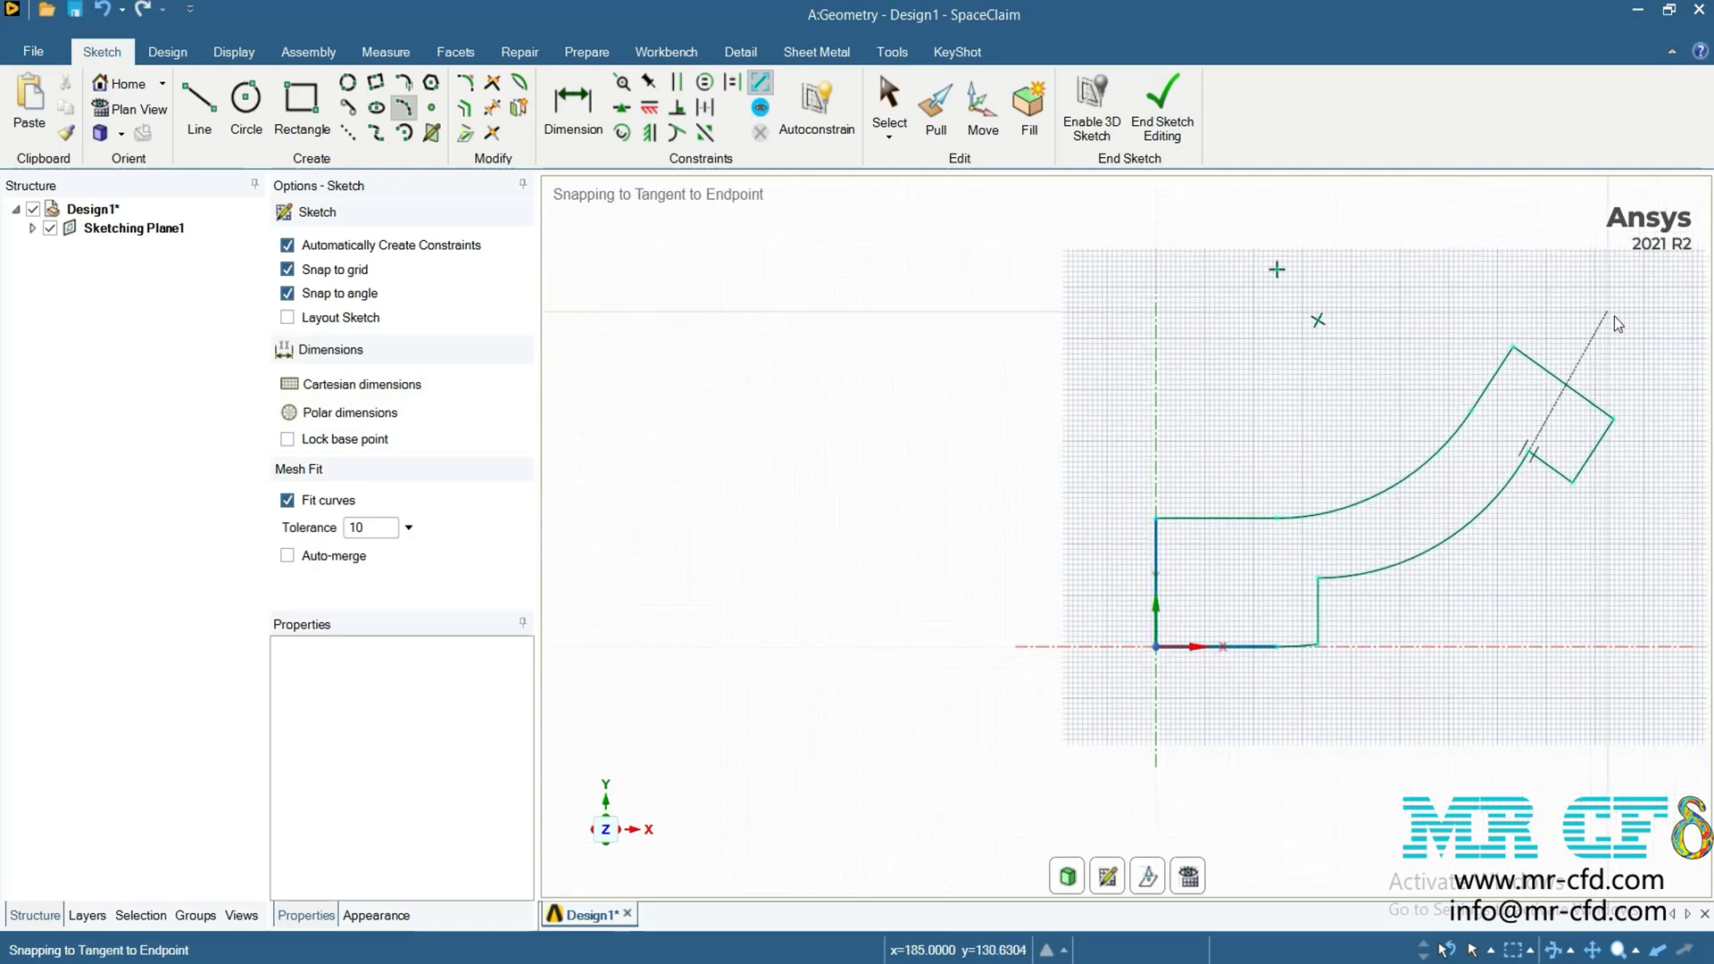
# End sketch editing so the closed duct profile becomes a flat surface body
pyautogui.click(886, 106)
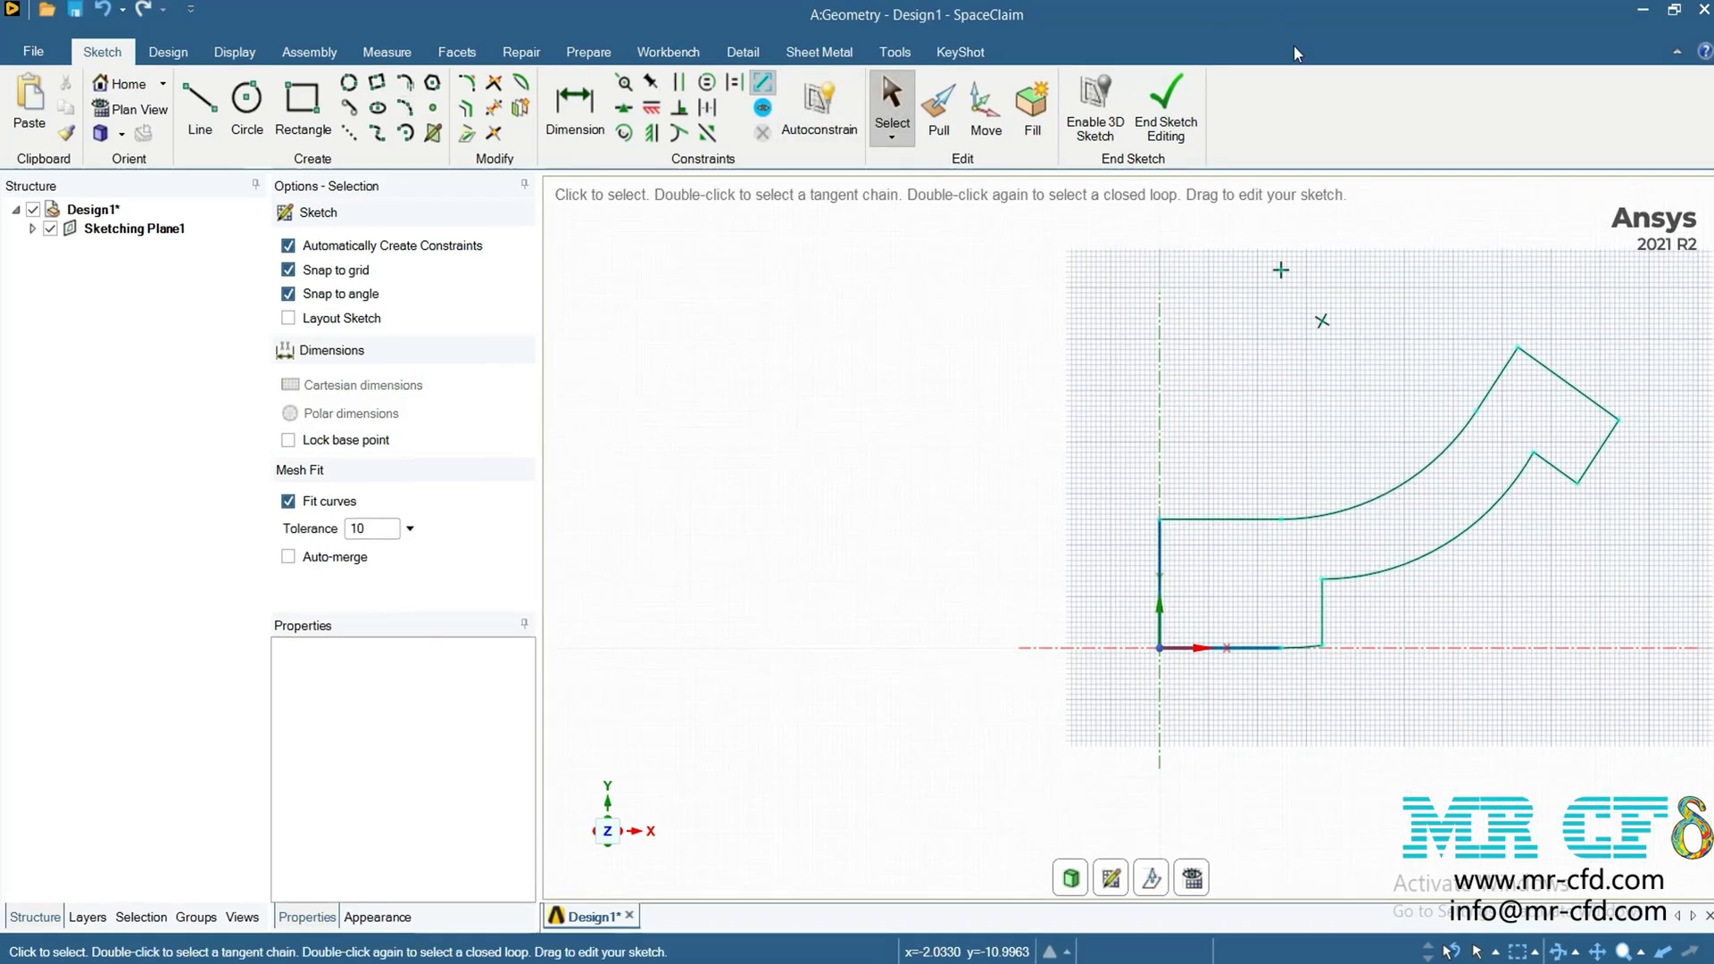
pyautogui.press('p')
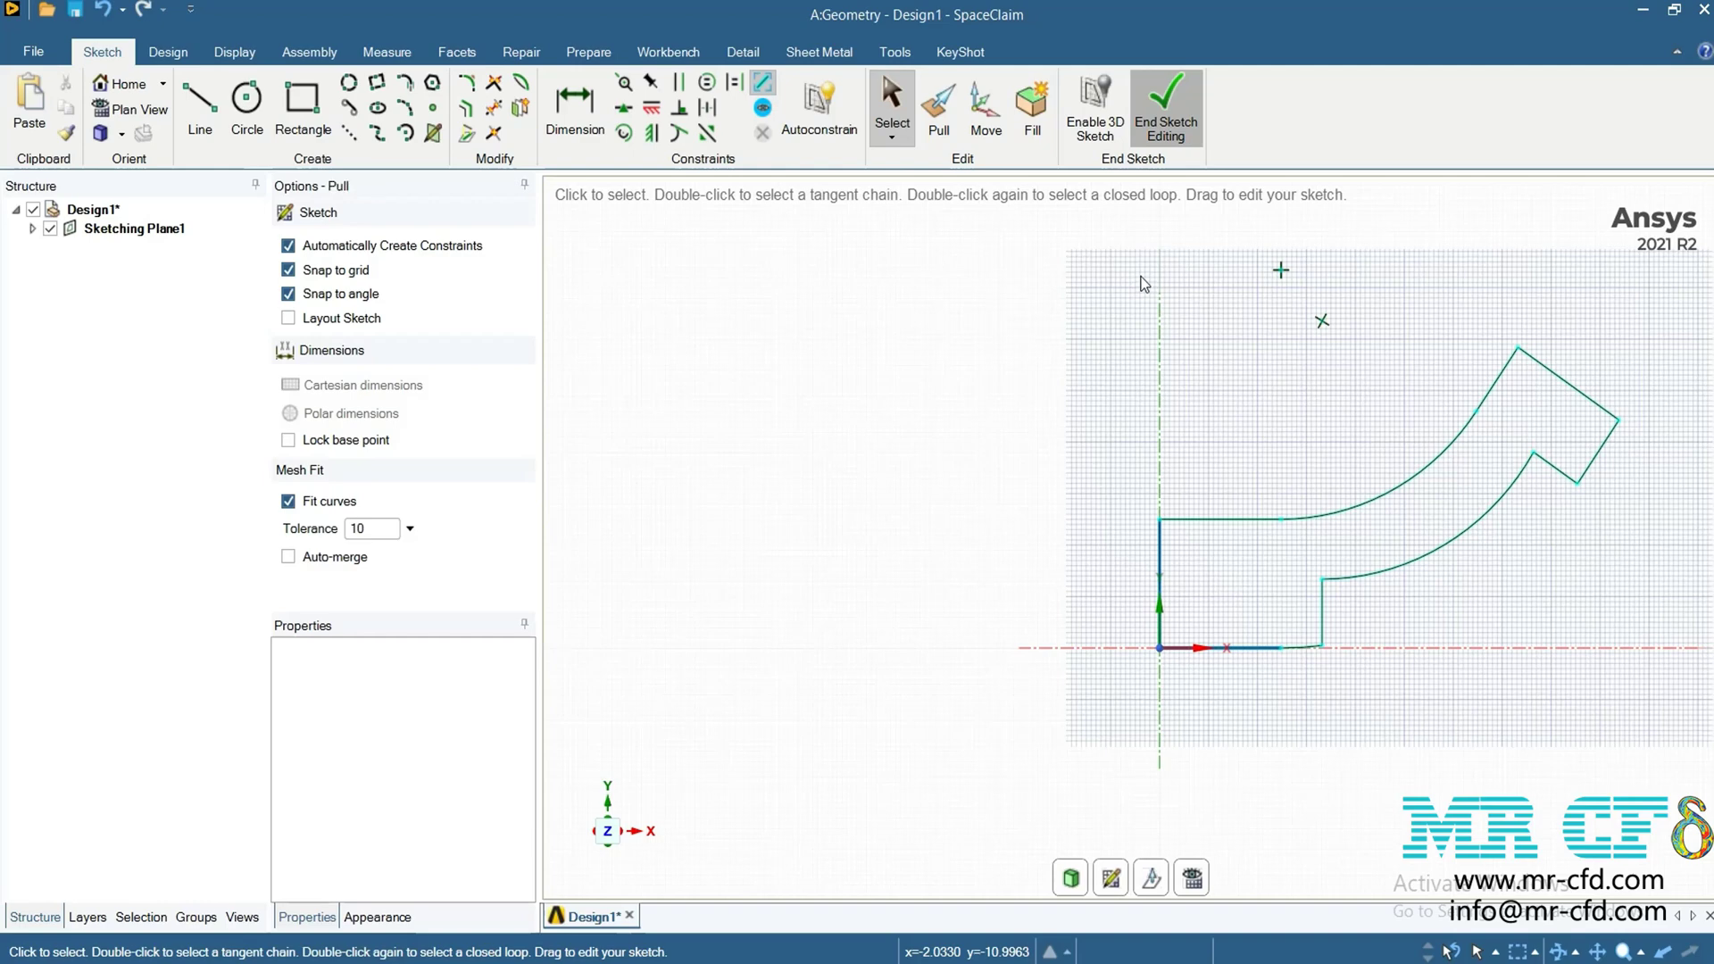
pyautogui.press('d')
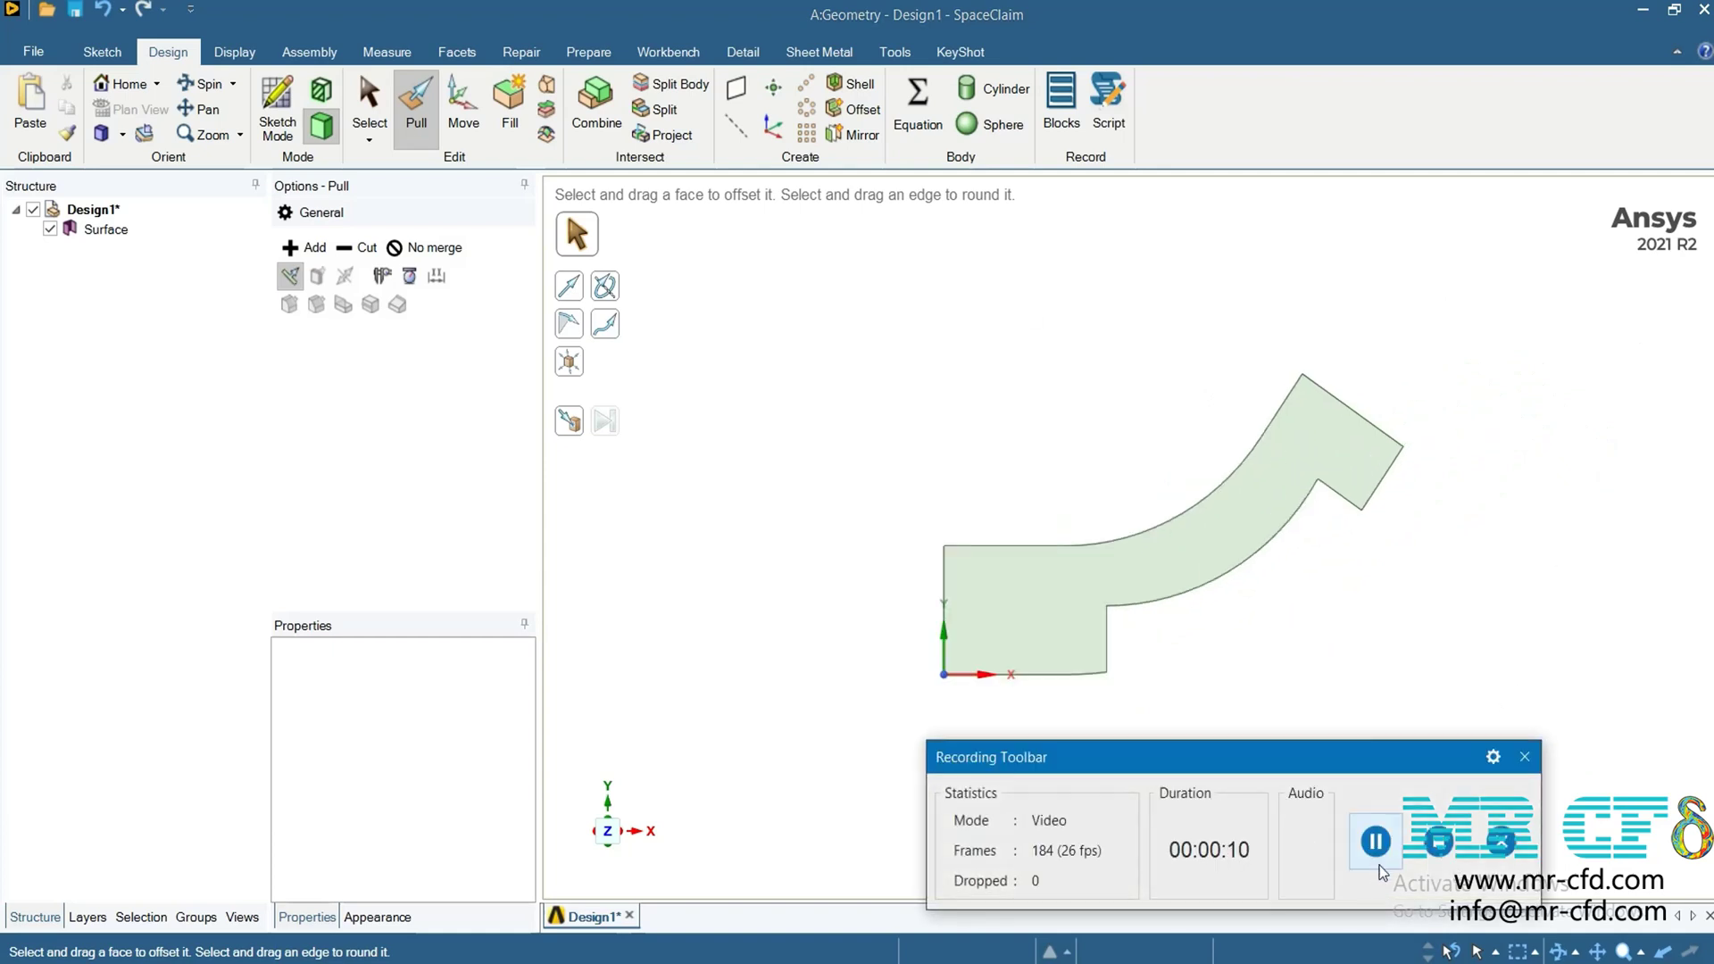
pyautogui.click(1433, 844)
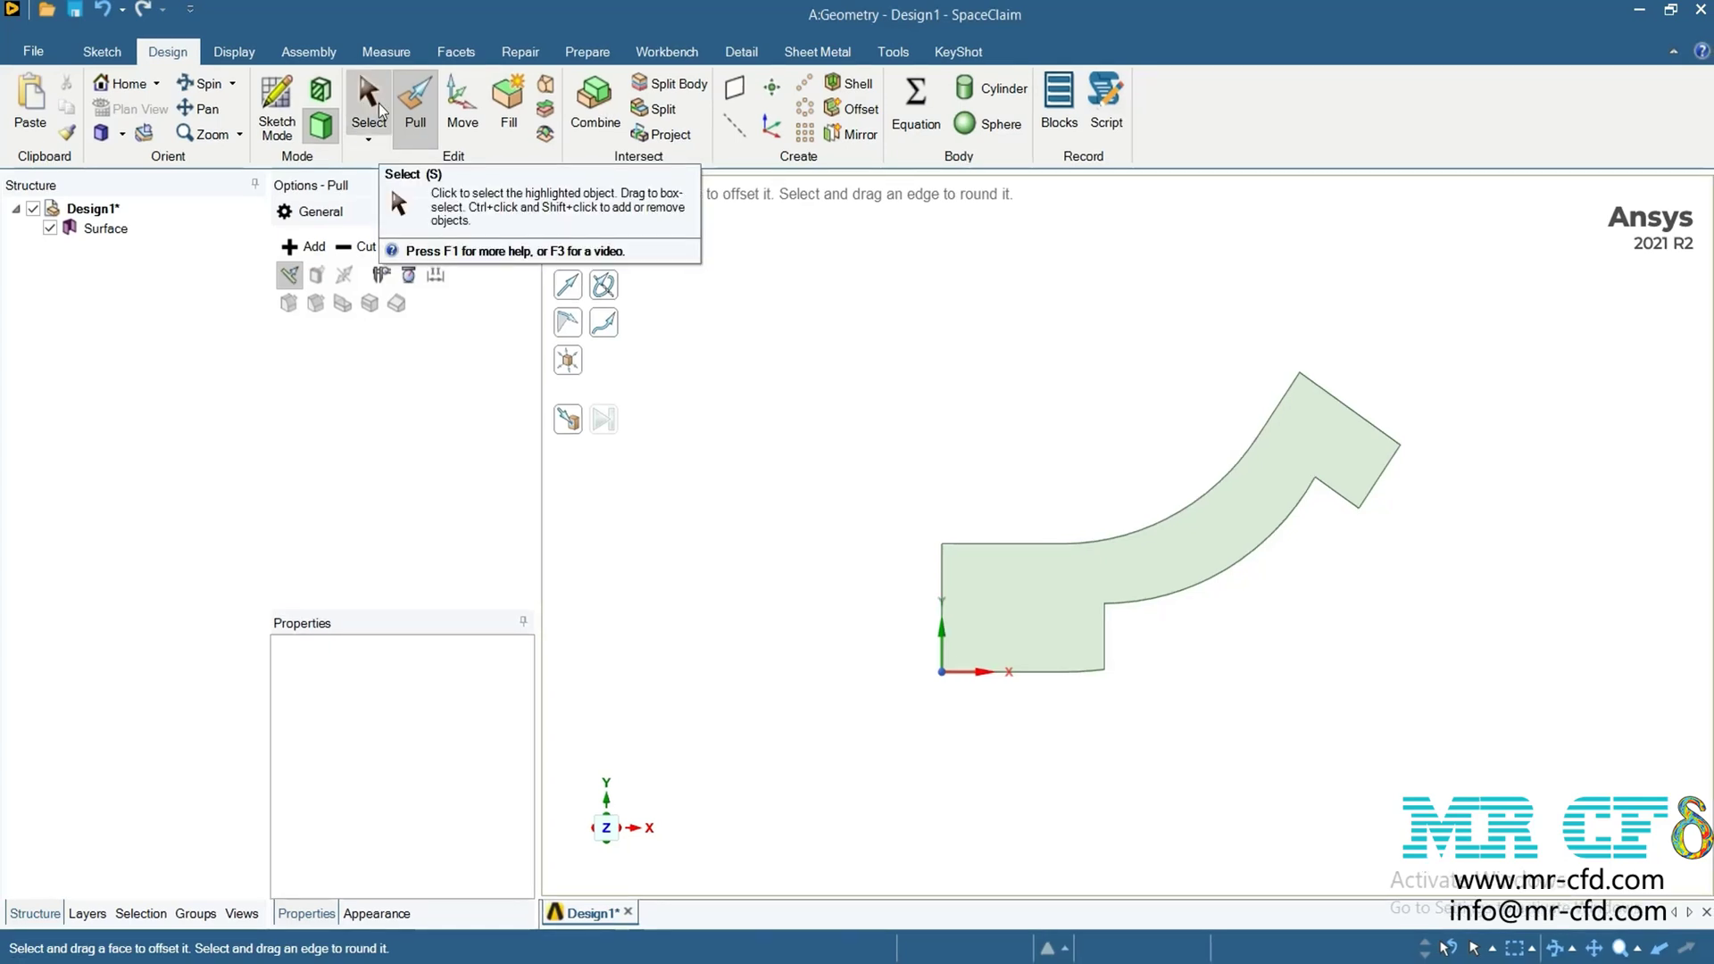
pyautogui.click(378, 104)
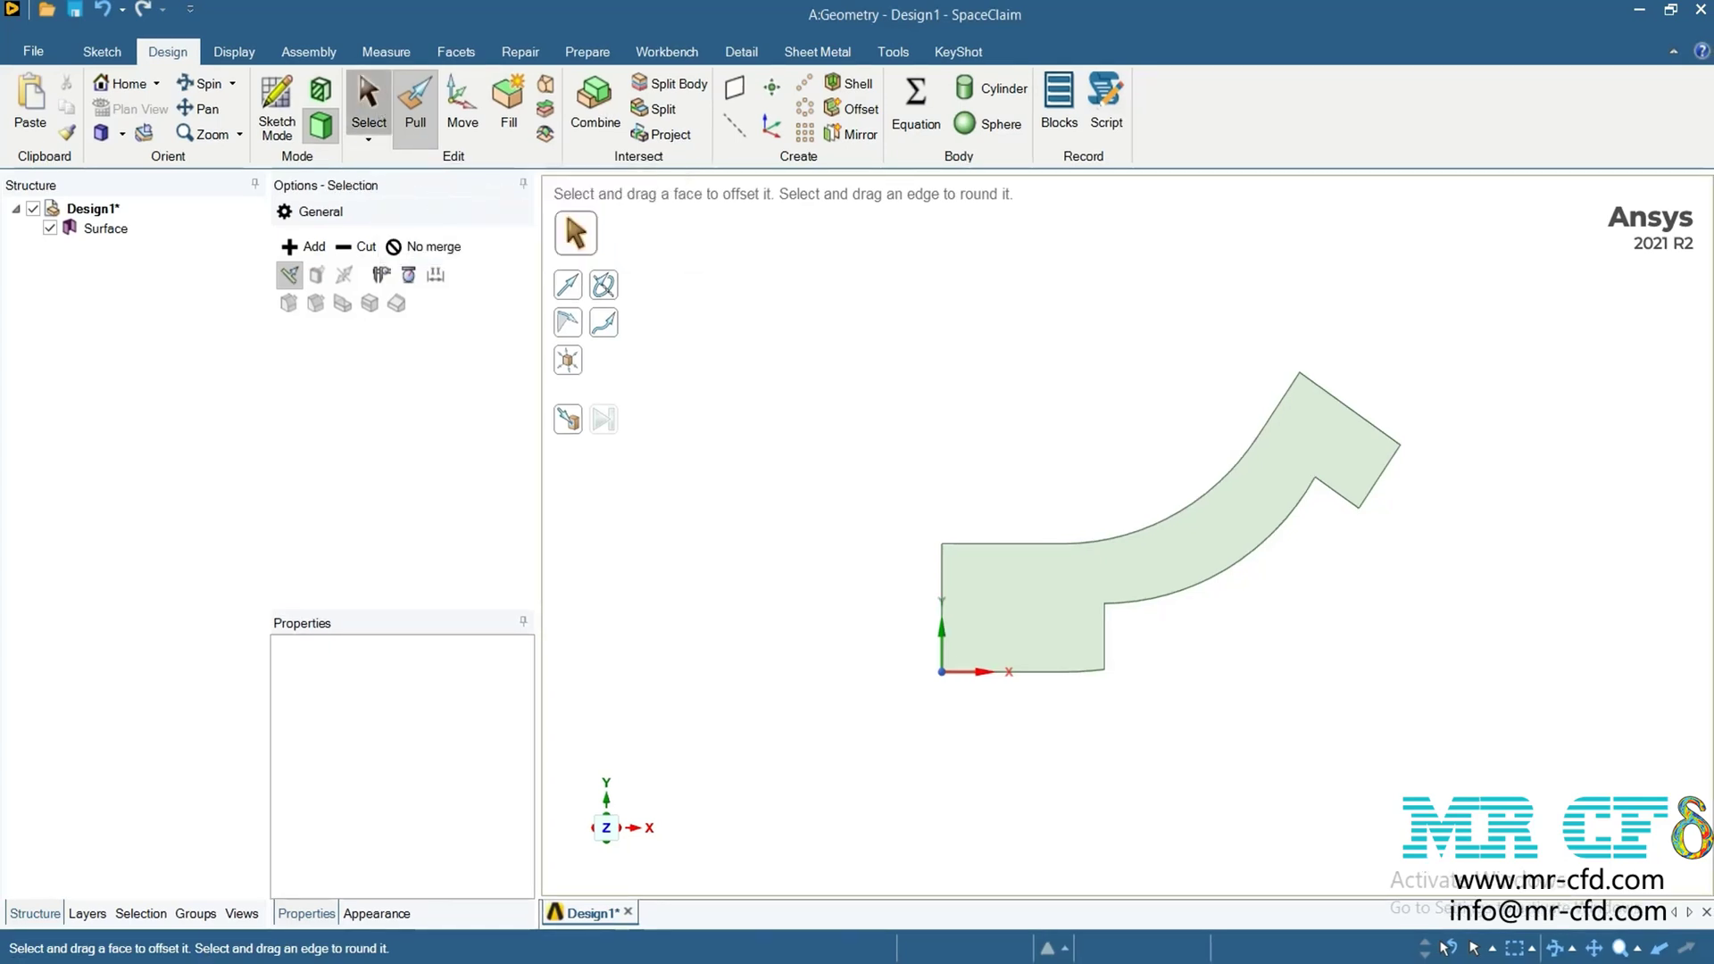
# Create a named selection 'inlet' from the left vertical edge
pyautogui.click(193, 917)
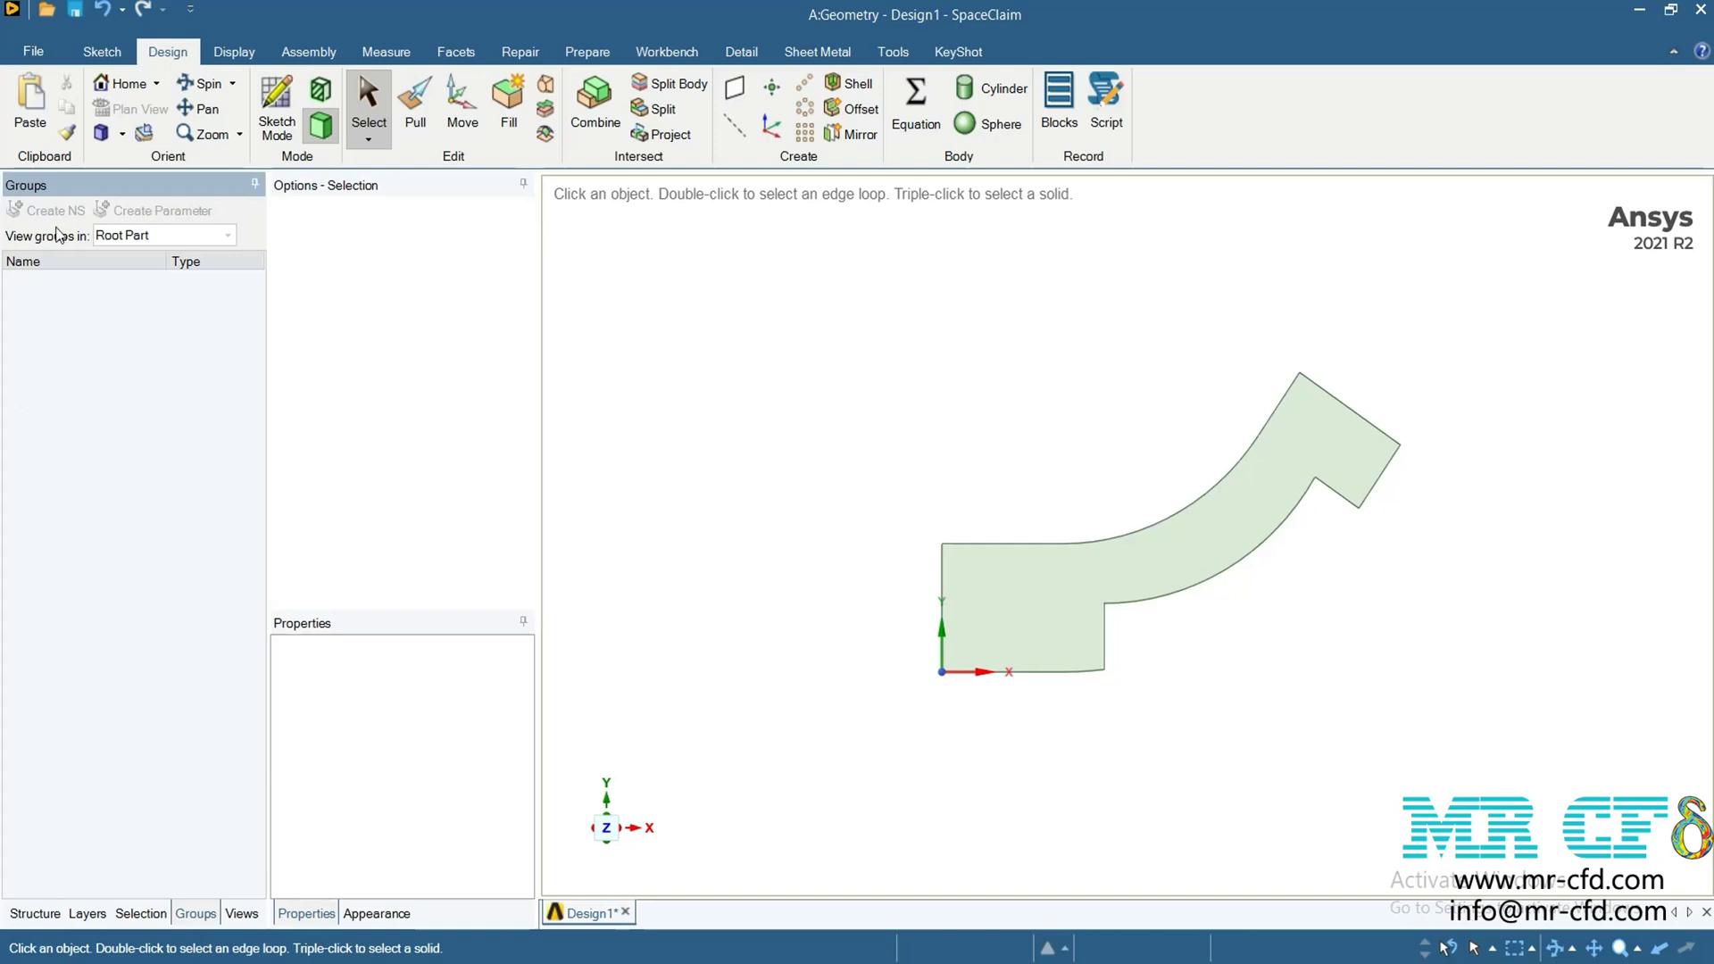
pyautogui.click(942, 596)
pyautogui.click(73, 216)
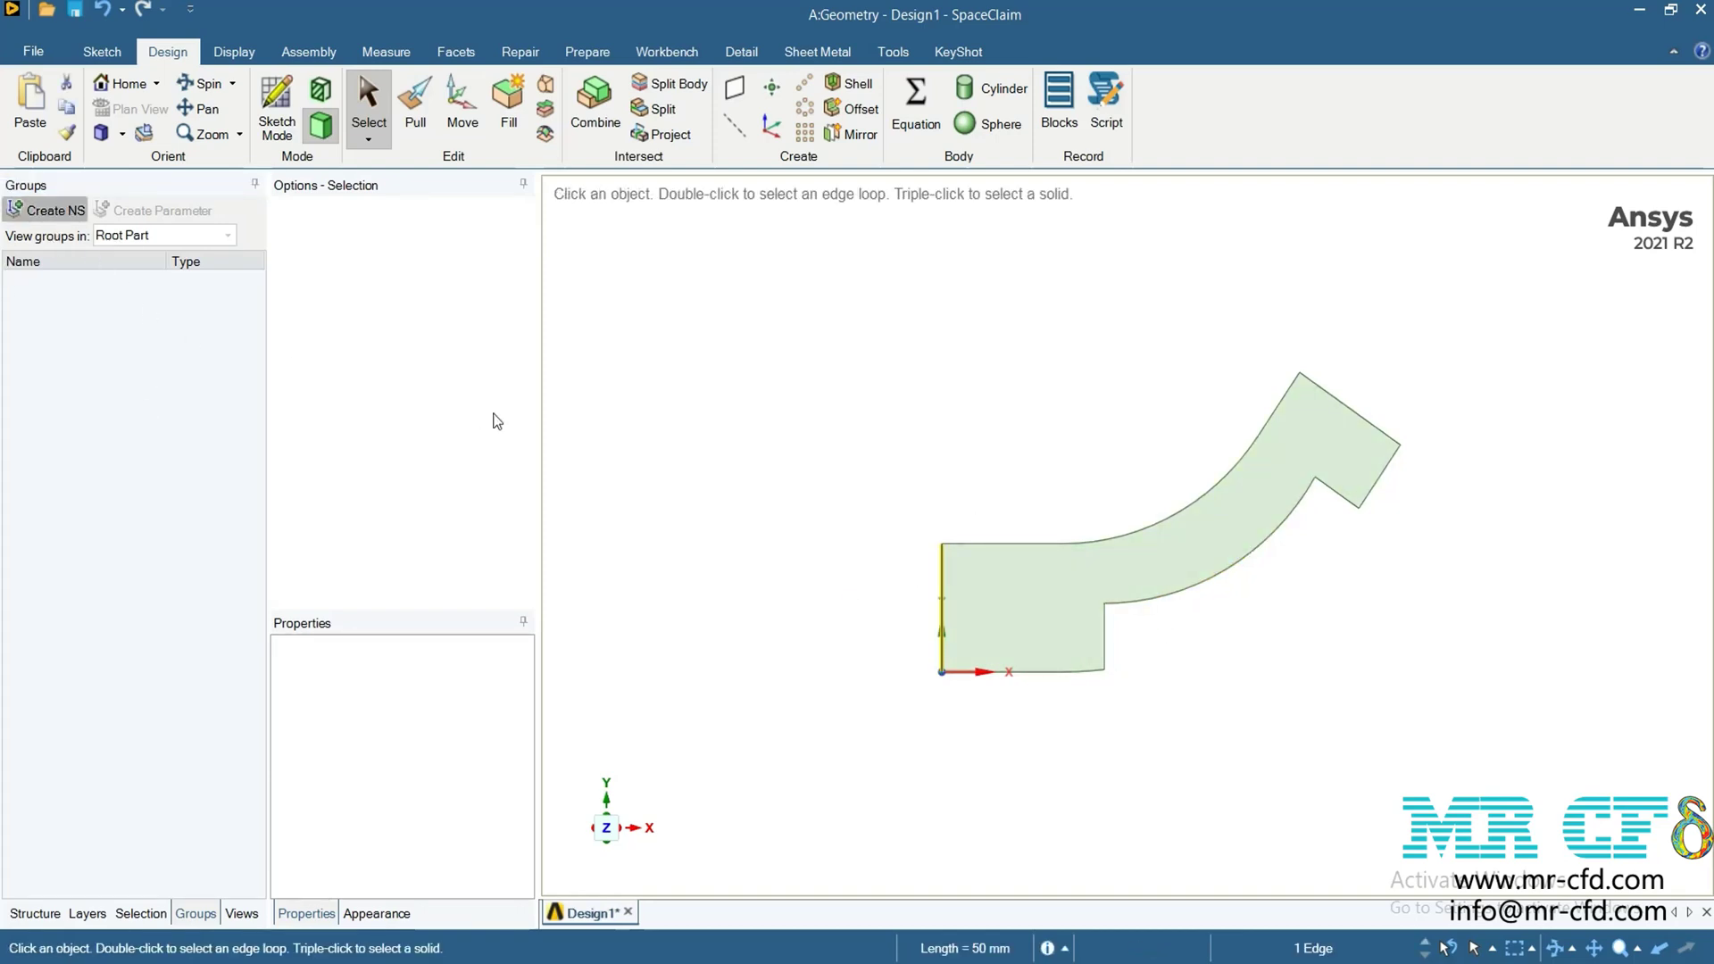
pyautogui.write('inlet')
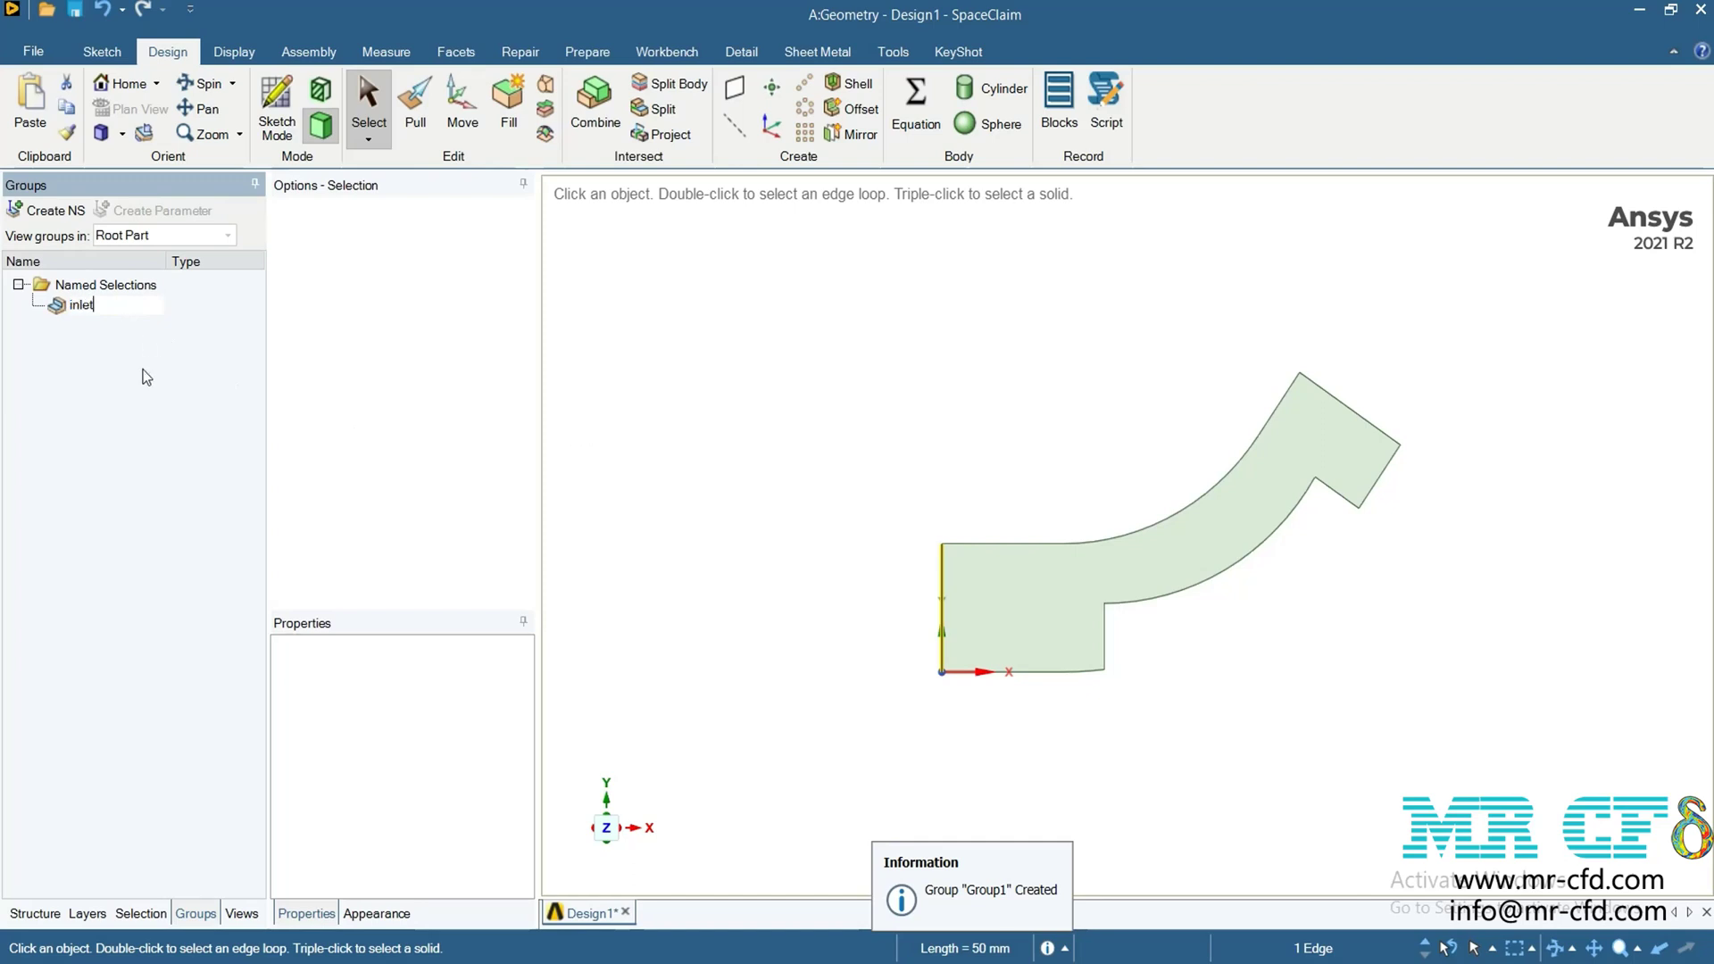
pyautogui.press('Return')
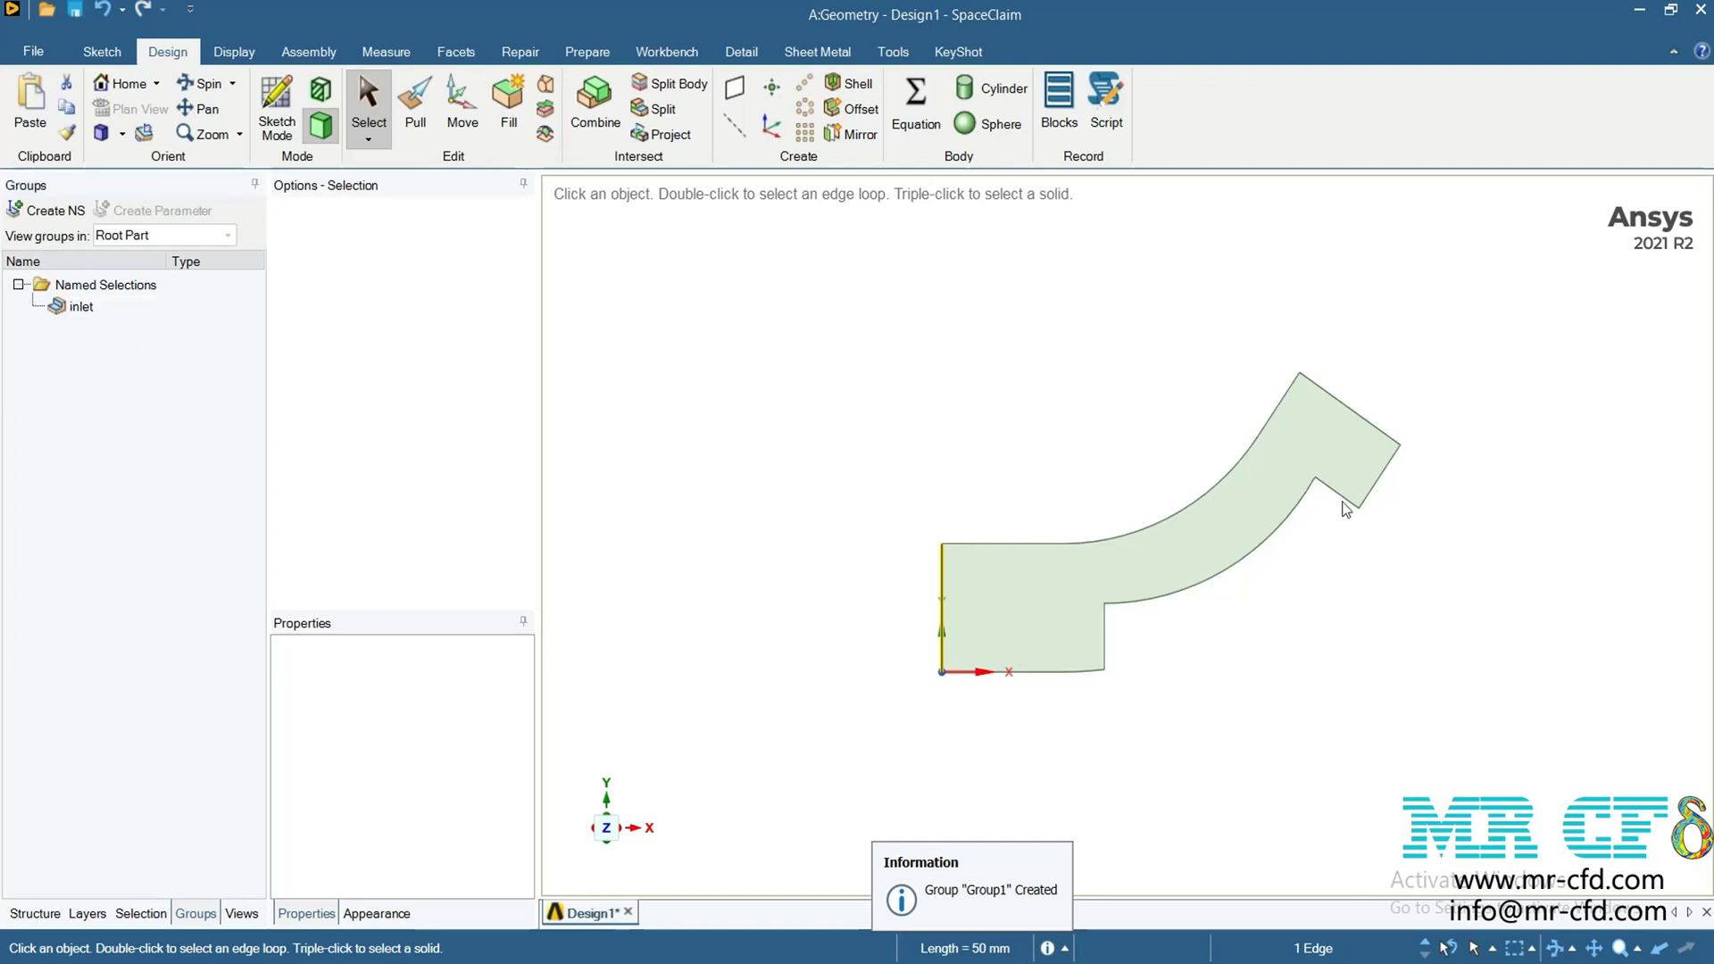
# Create a named selection 'outlet' from the angled top-right end edge
pyautogui.click(1350, 417)
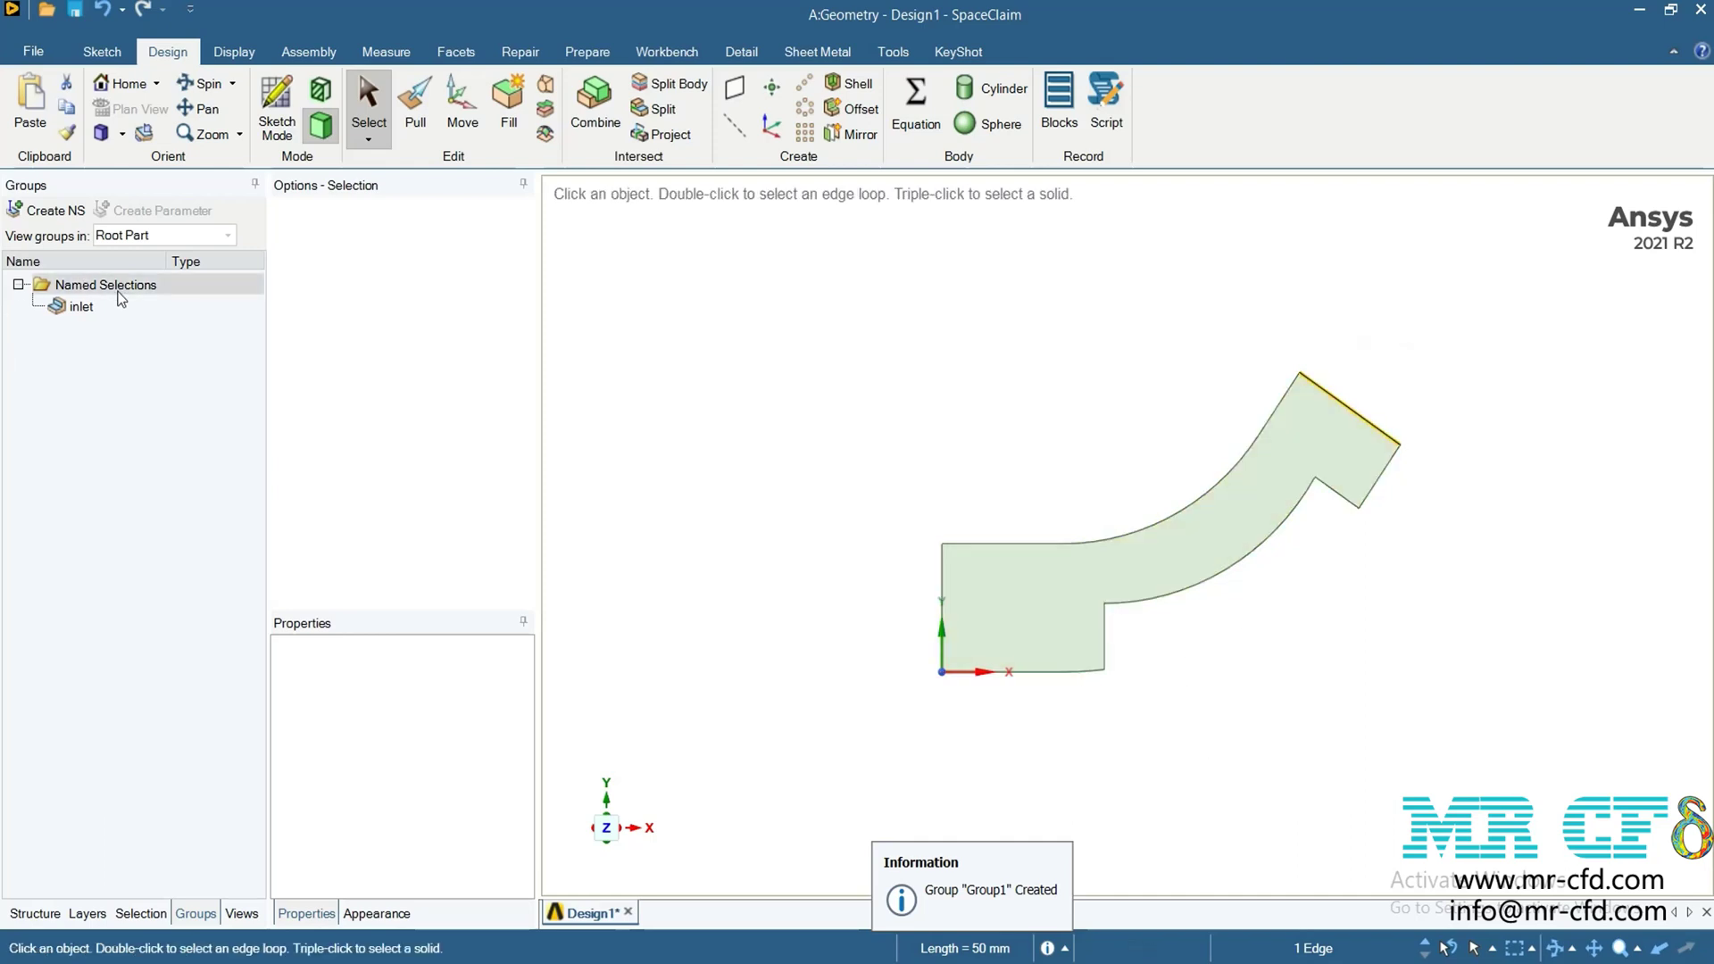
pyautogui.click(44, 210)
pyautogui.write('outlet')
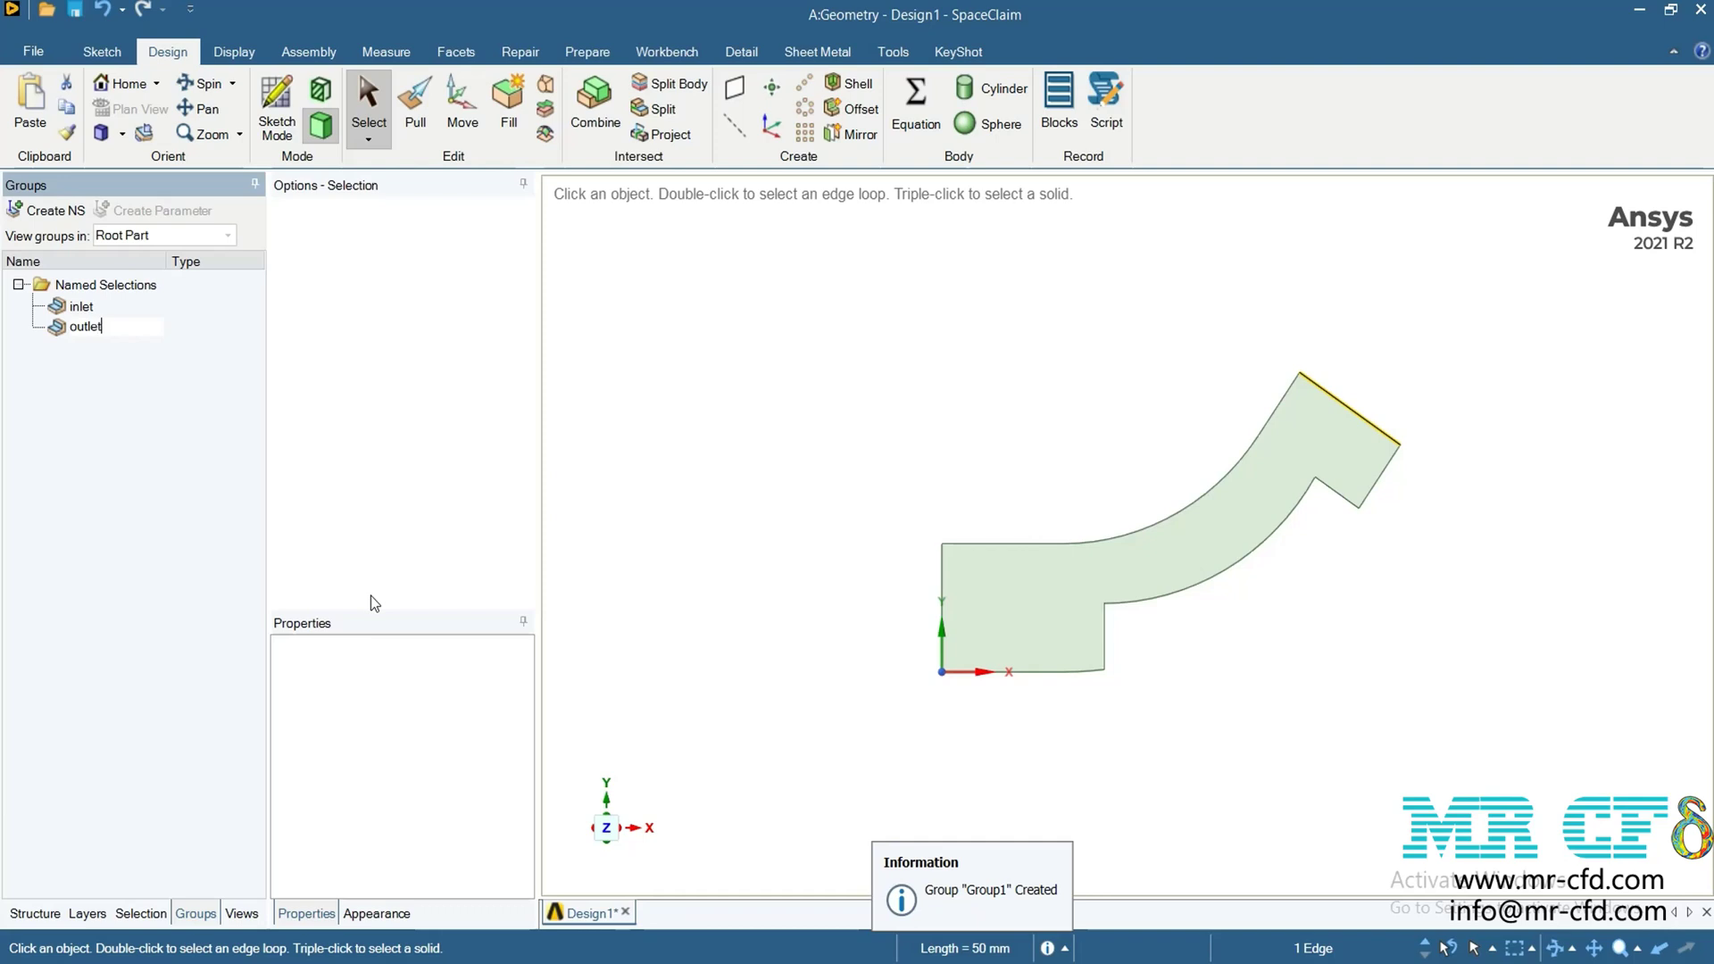
pyautogui.press('Return')
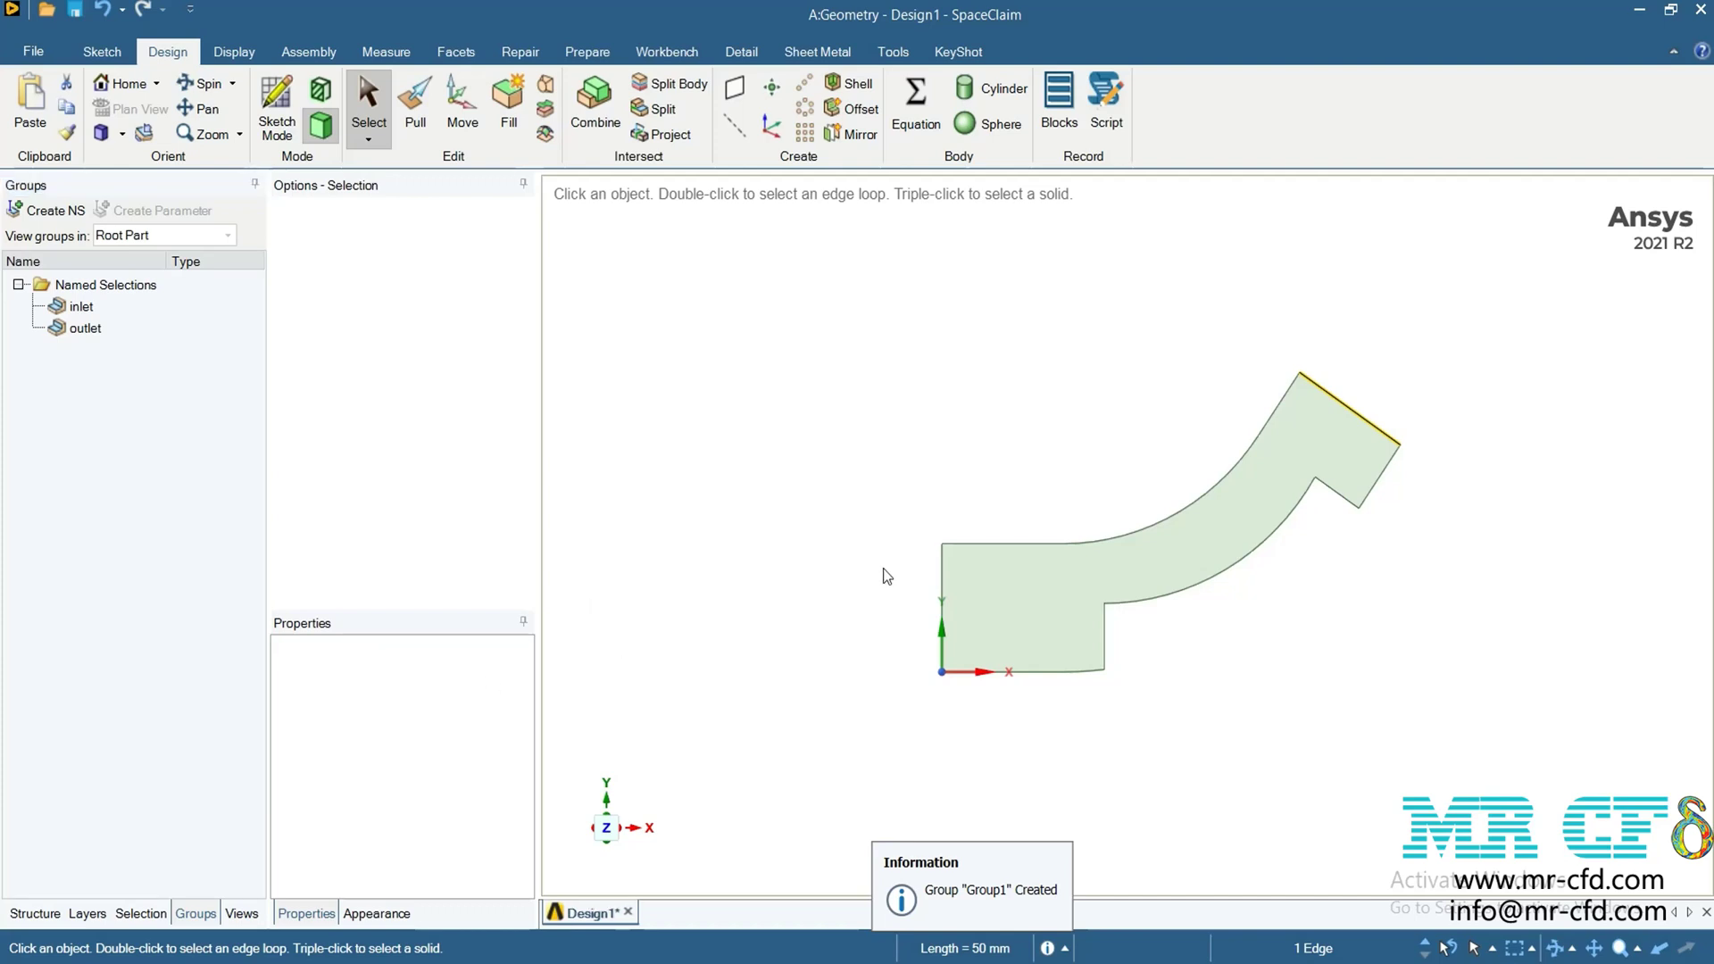
# Group the upper arc, right end and short bottom edges as named selection 'walls'
pyautogui.click(1146, 557)
pyautogui.click(1277, 721)
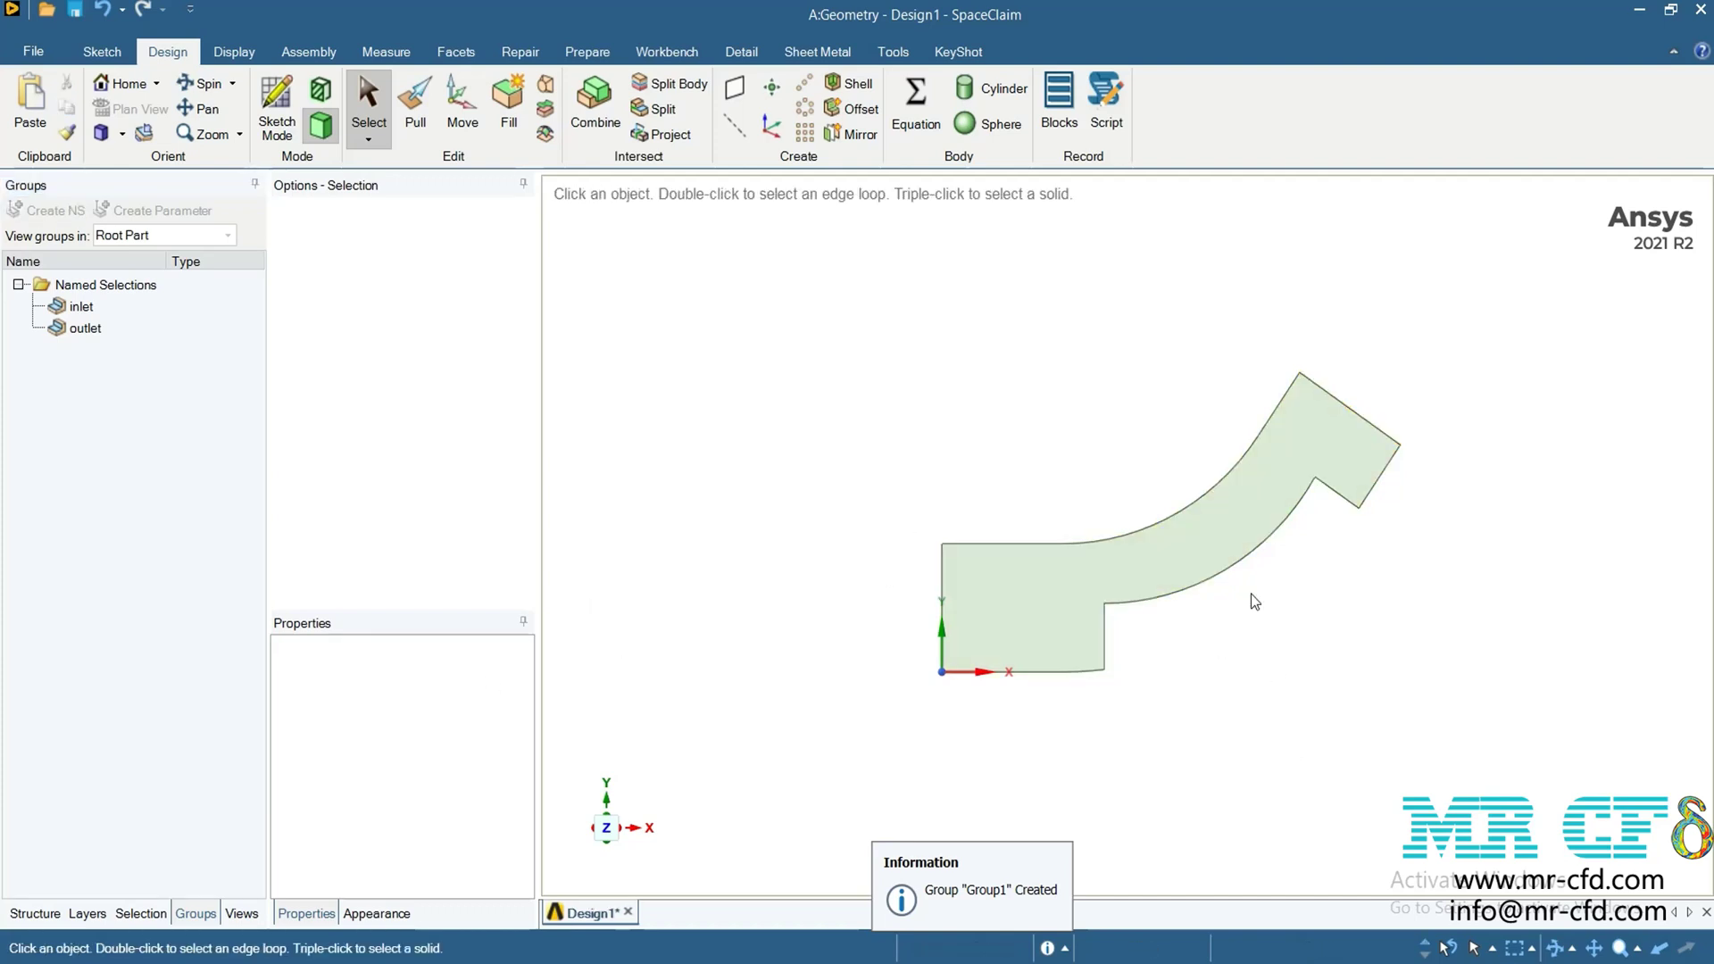
pyautogui.click(1186, 505)
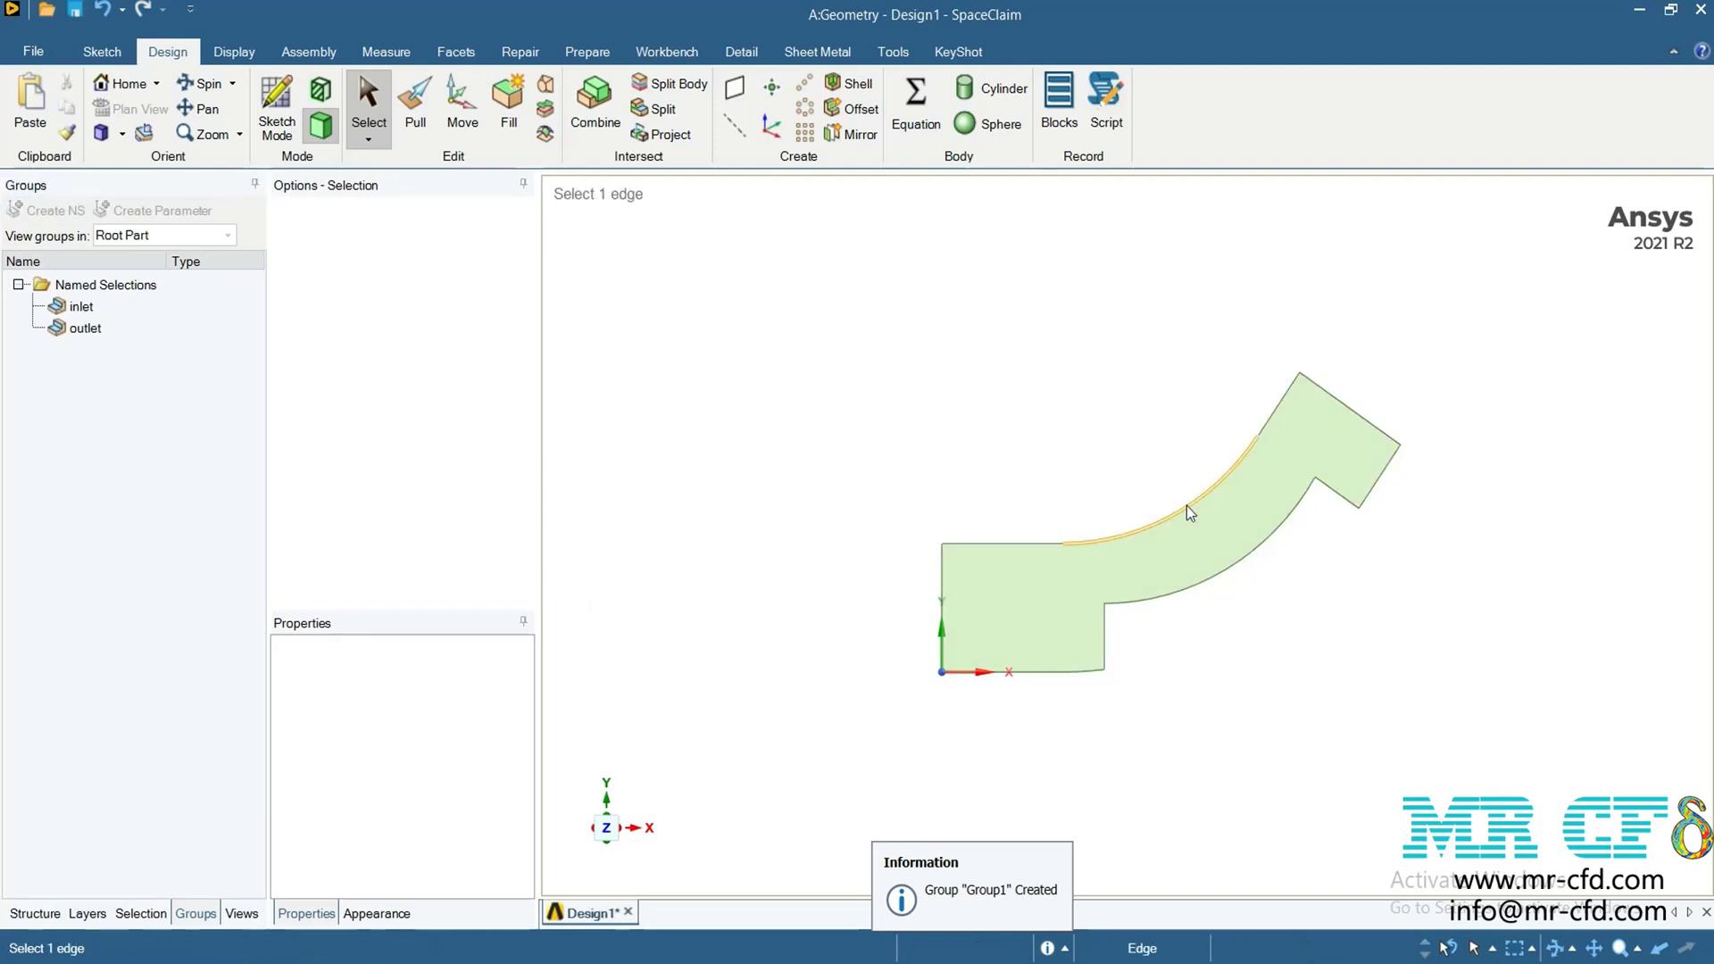
pyautogui.keyDown('ctrl'); pyautogui.click(1374, 487); pyautogui.keyUp('ctrl')
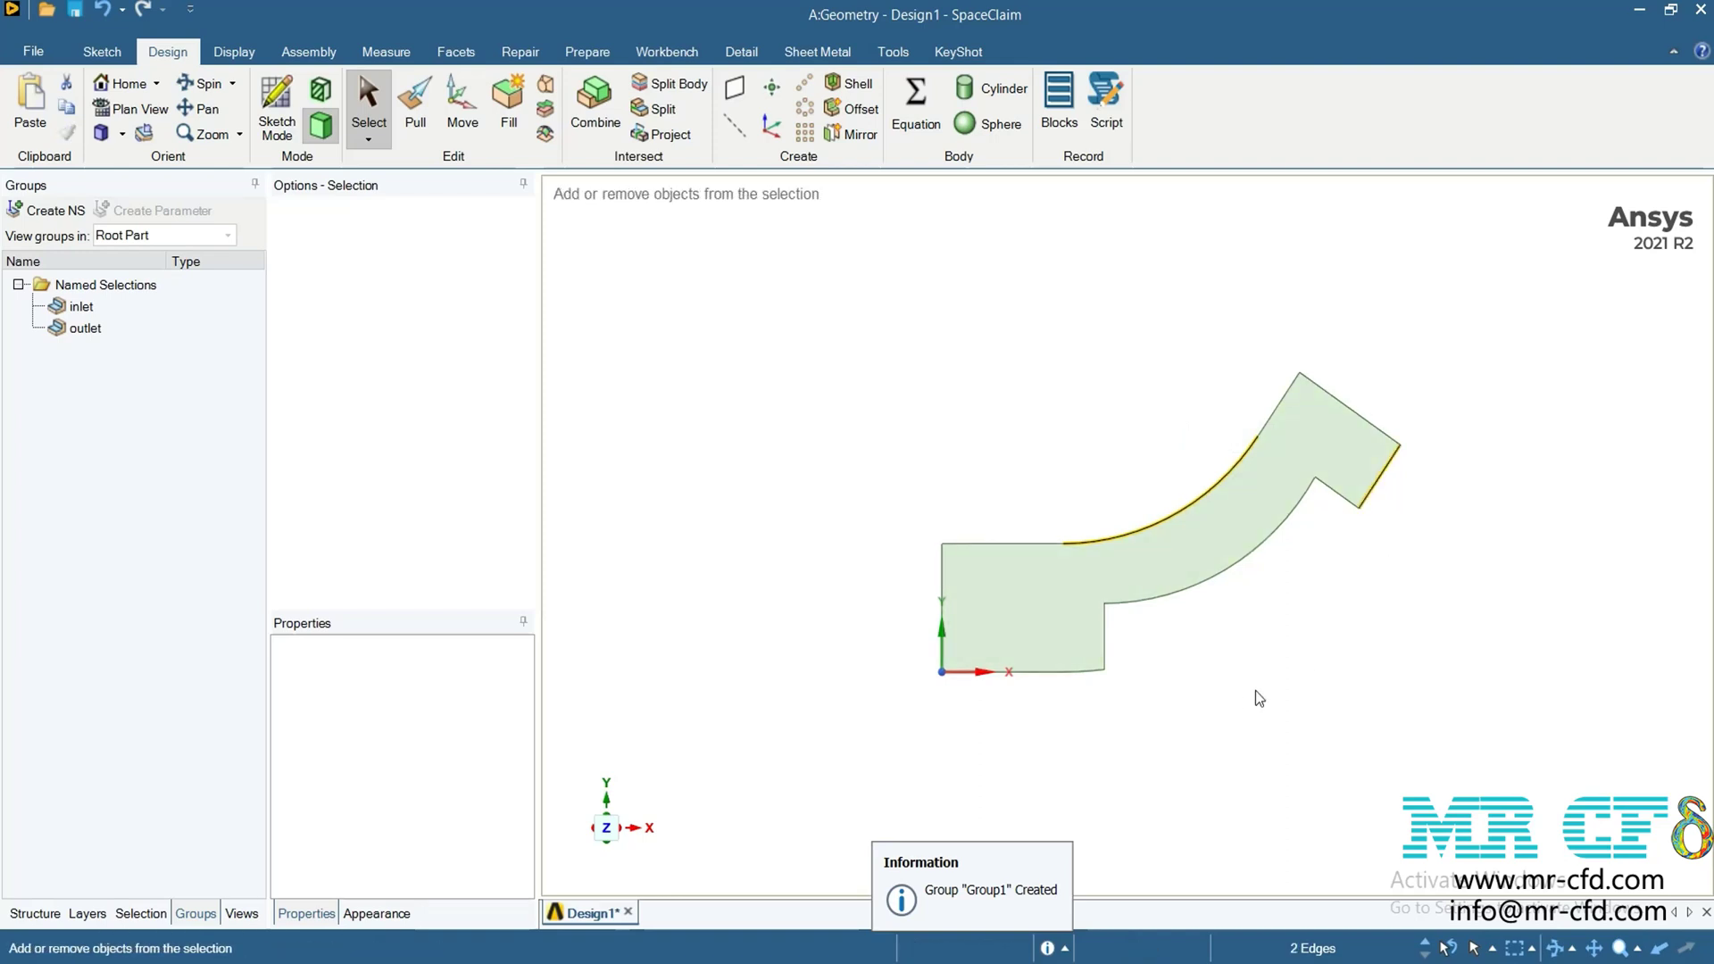
pyautogui.keyDown('ctrl'); pyautogui.click(1092, 672); pyautogui.keyUp('ctrl')
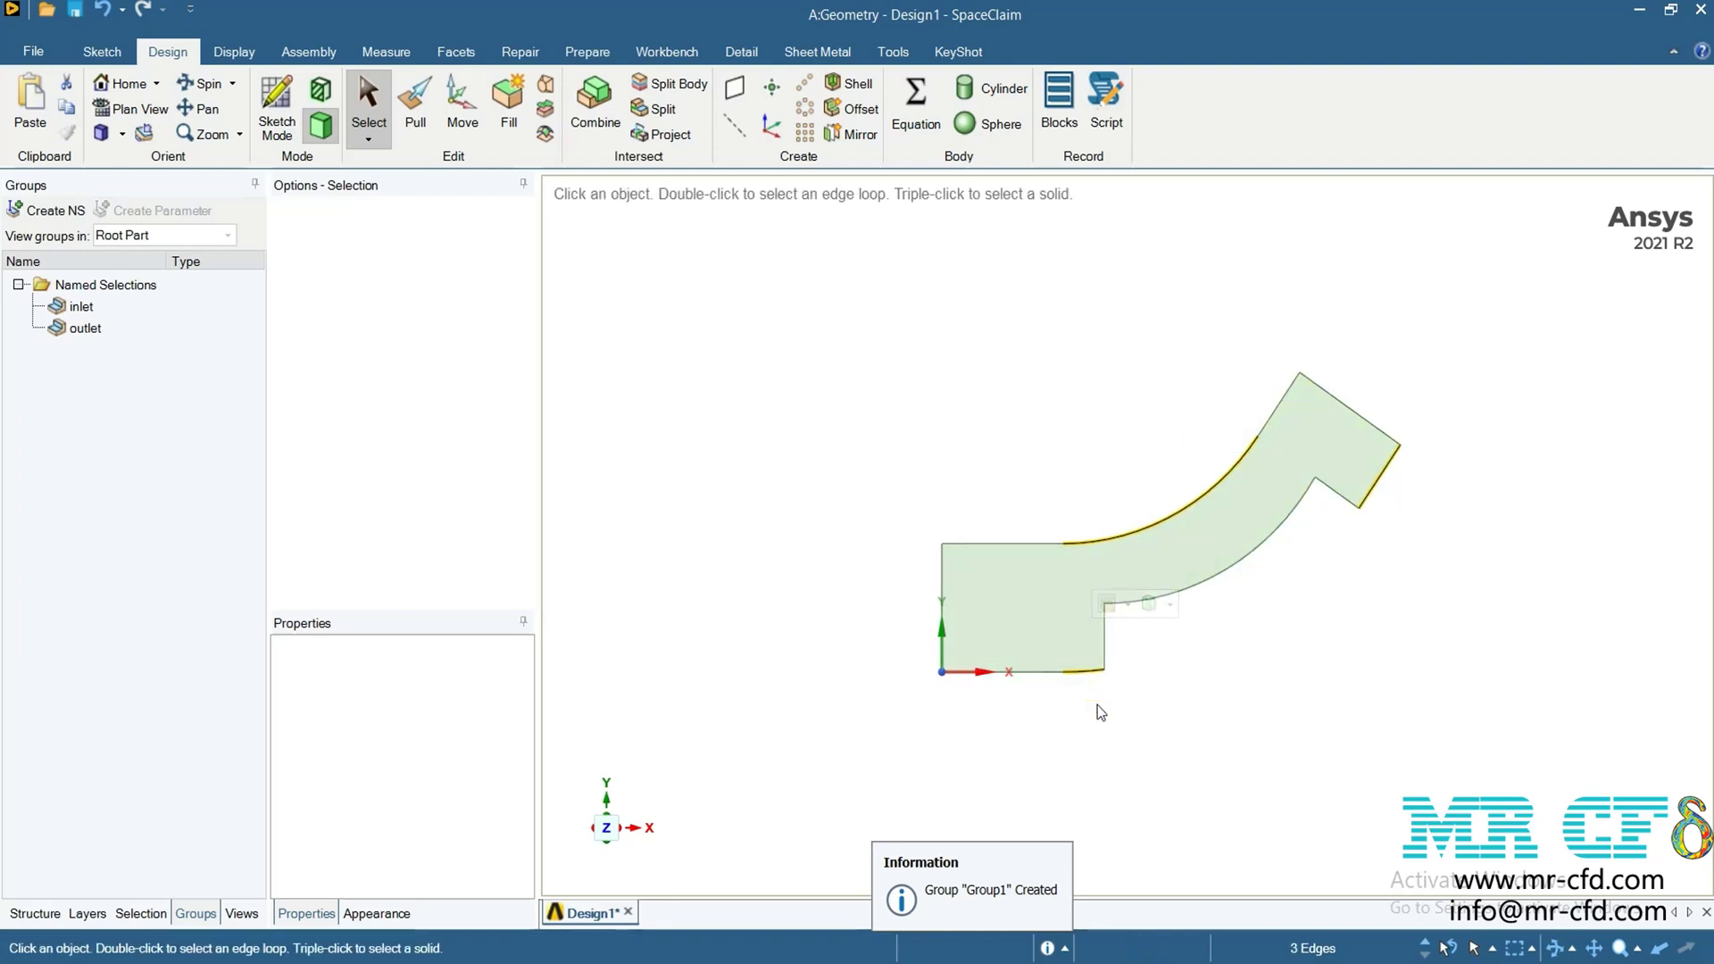
pyautogui.click(16, 214)
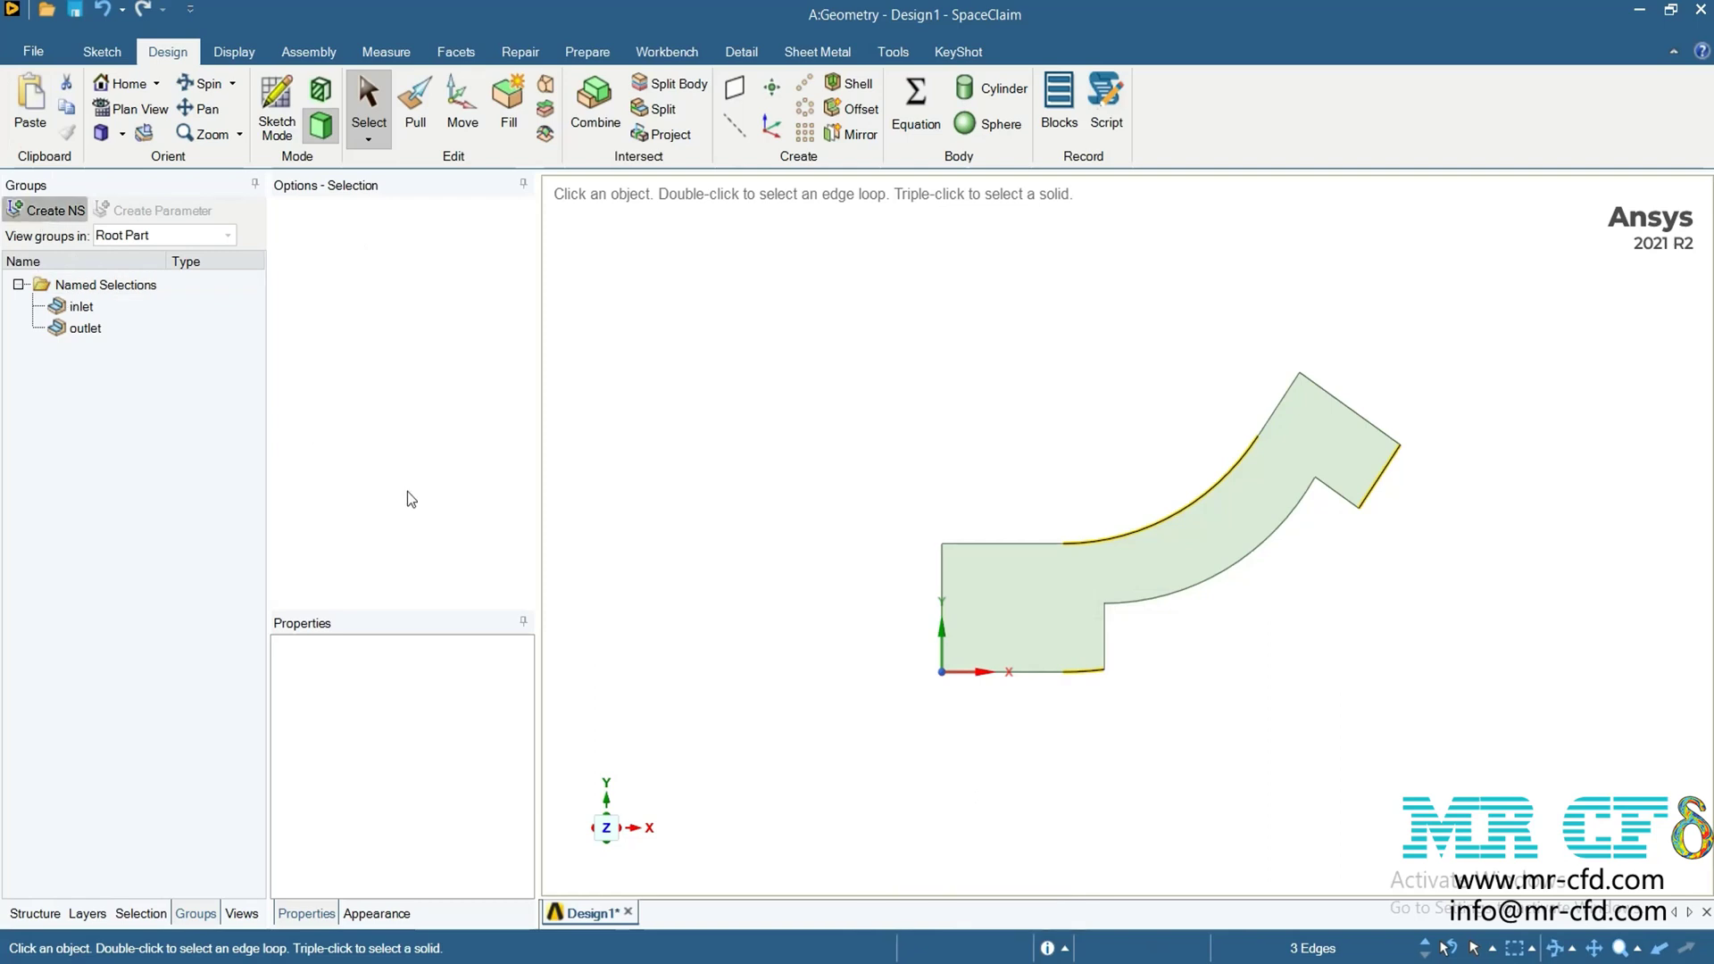
pyautogui.write('walls')
pyautogui.press('Return')
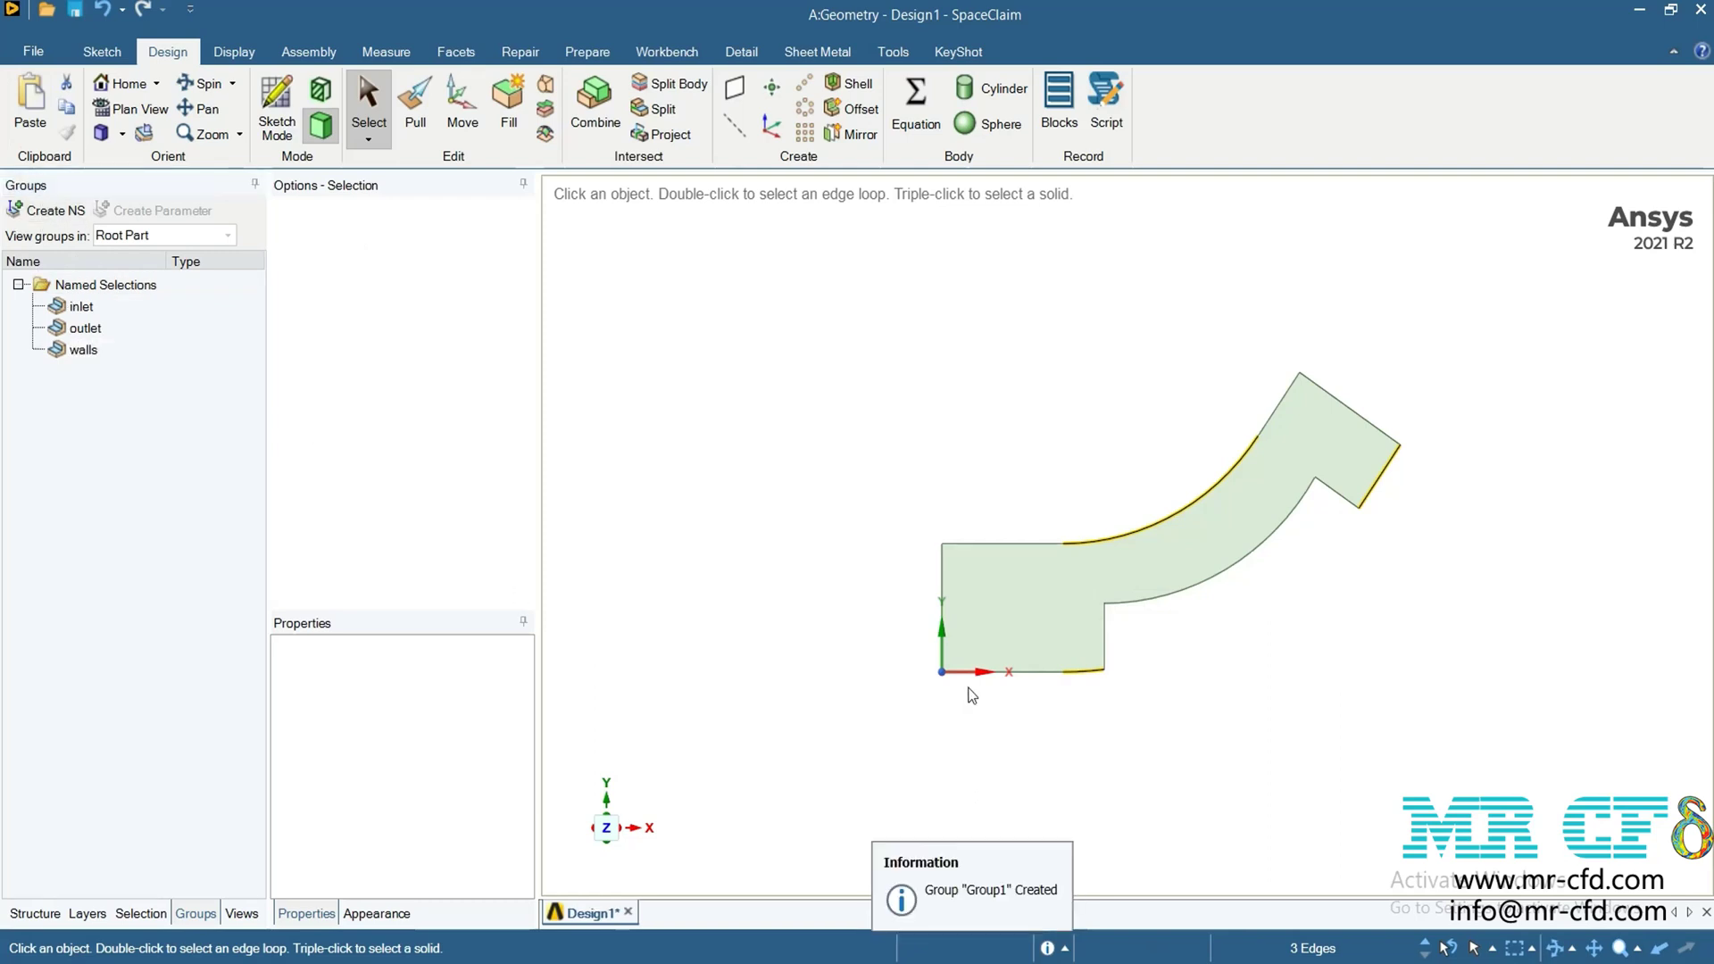
# Name the straight bottom edge along the x-axis 'axis'
pyautogui.click(1236, 747)
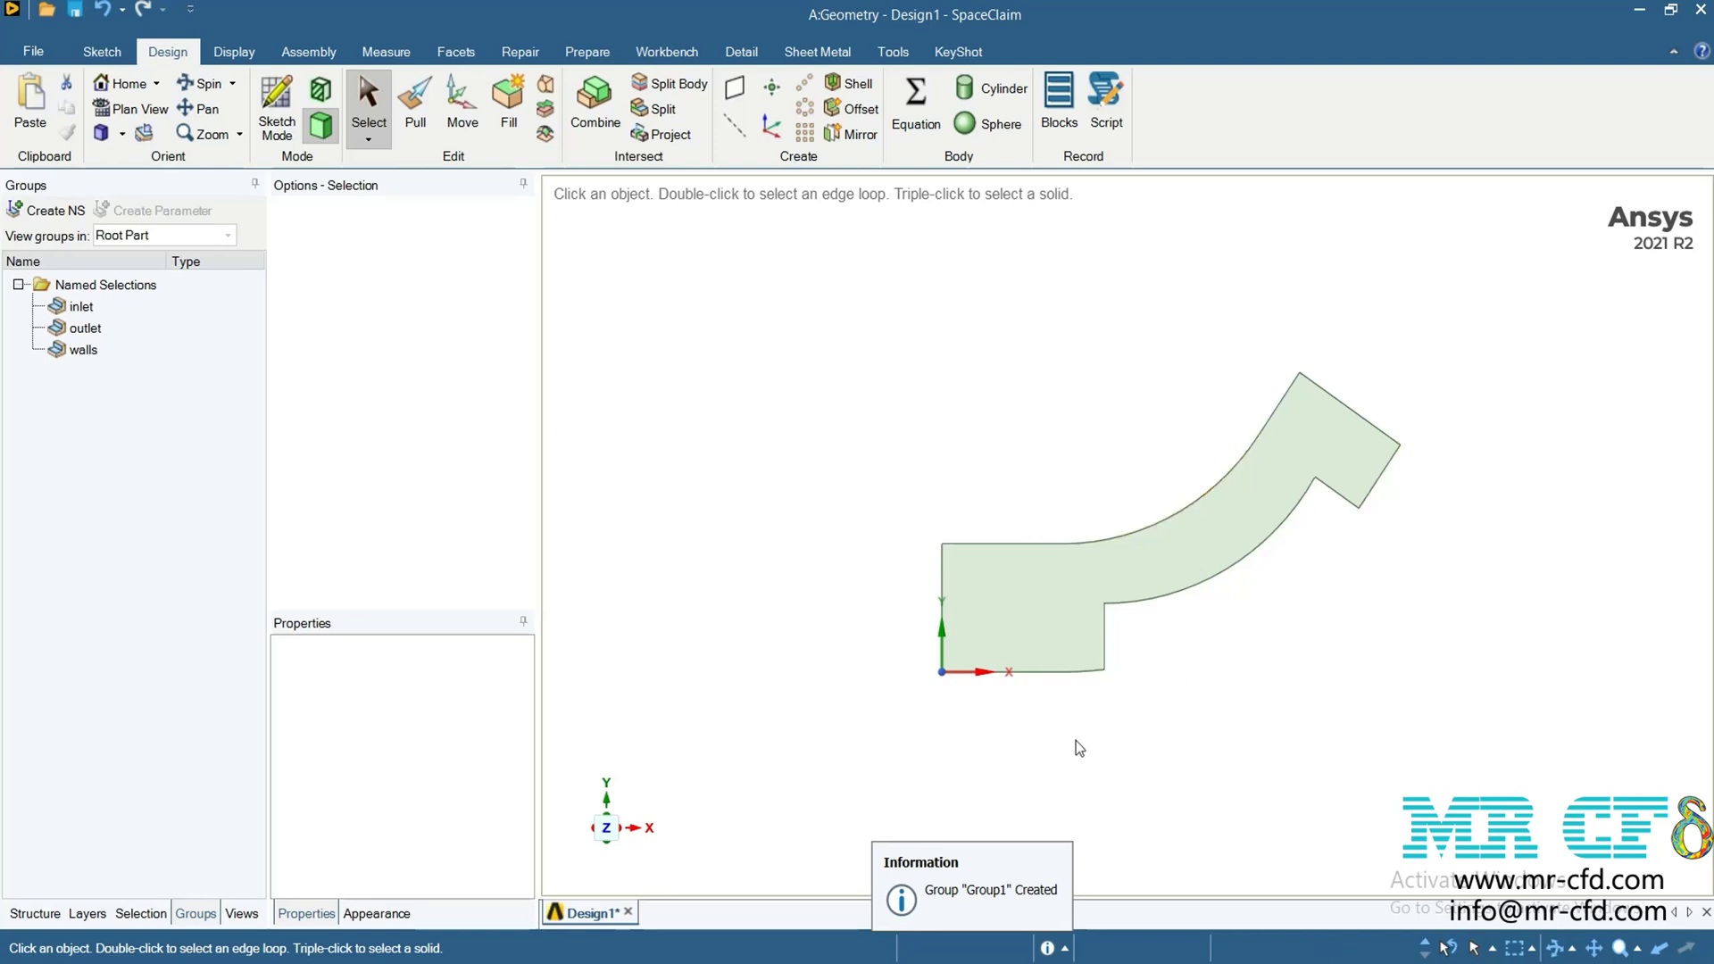
pyautogui.click(1019, 675)
pyautogui.rightClick(1019, 675)
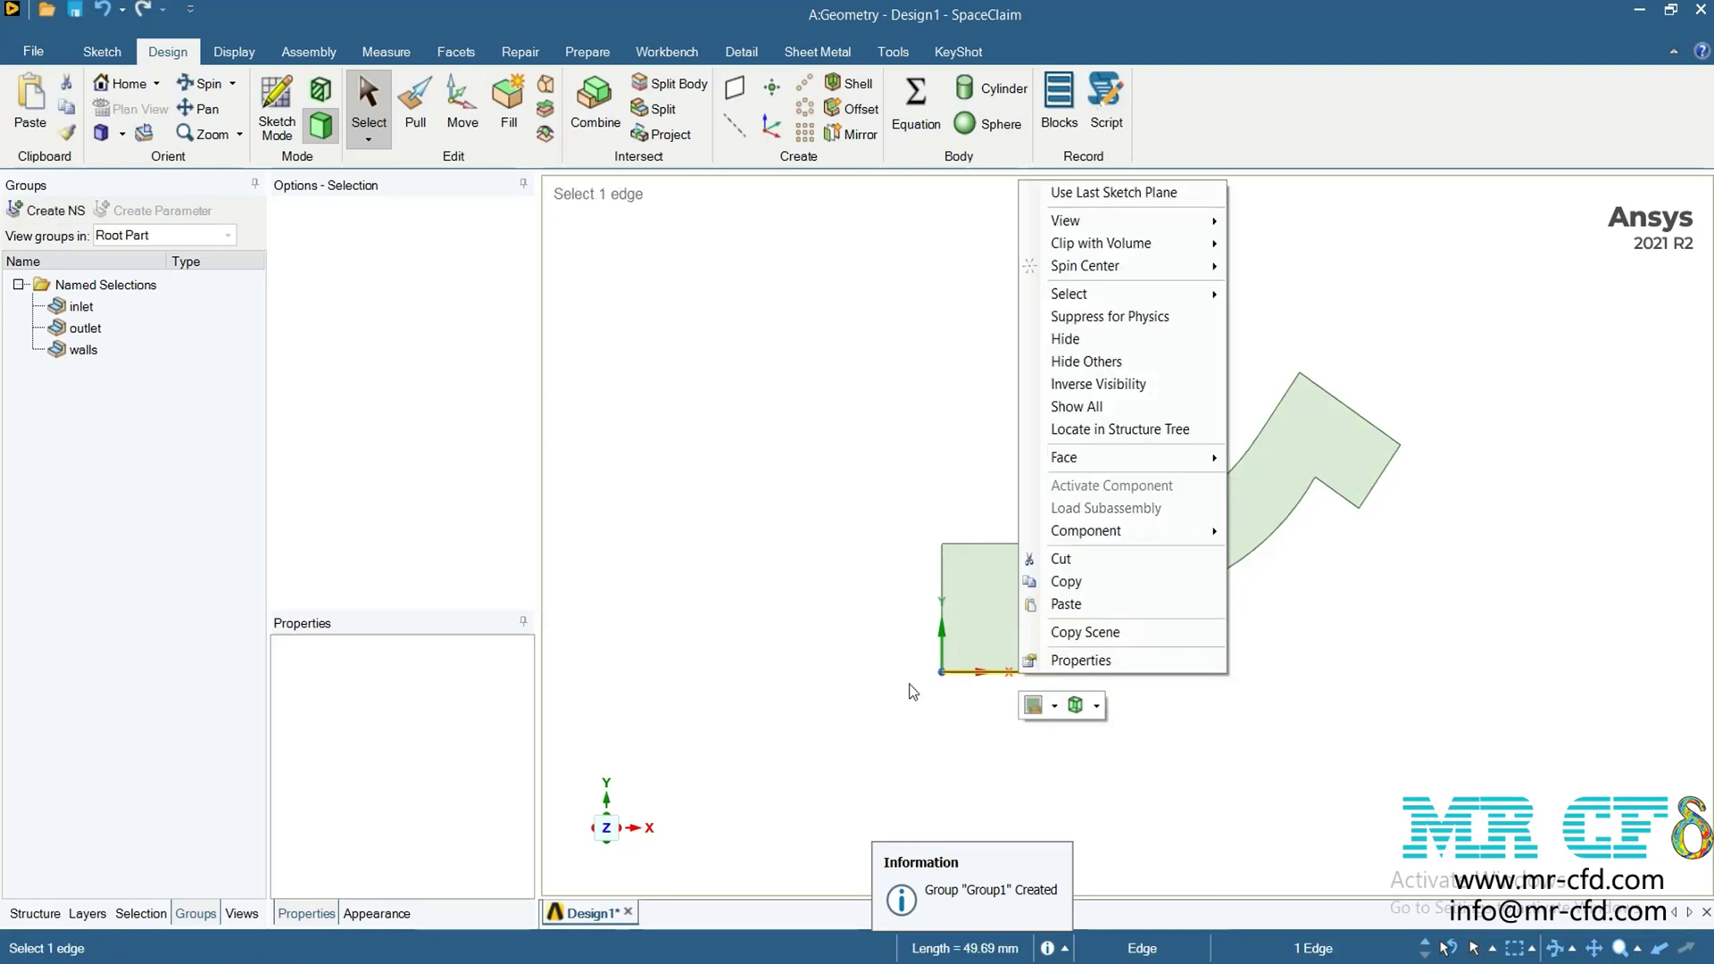
pyautogui.click(46, 210)
pyautogui.write('axis')
pyautogui.press('Return')
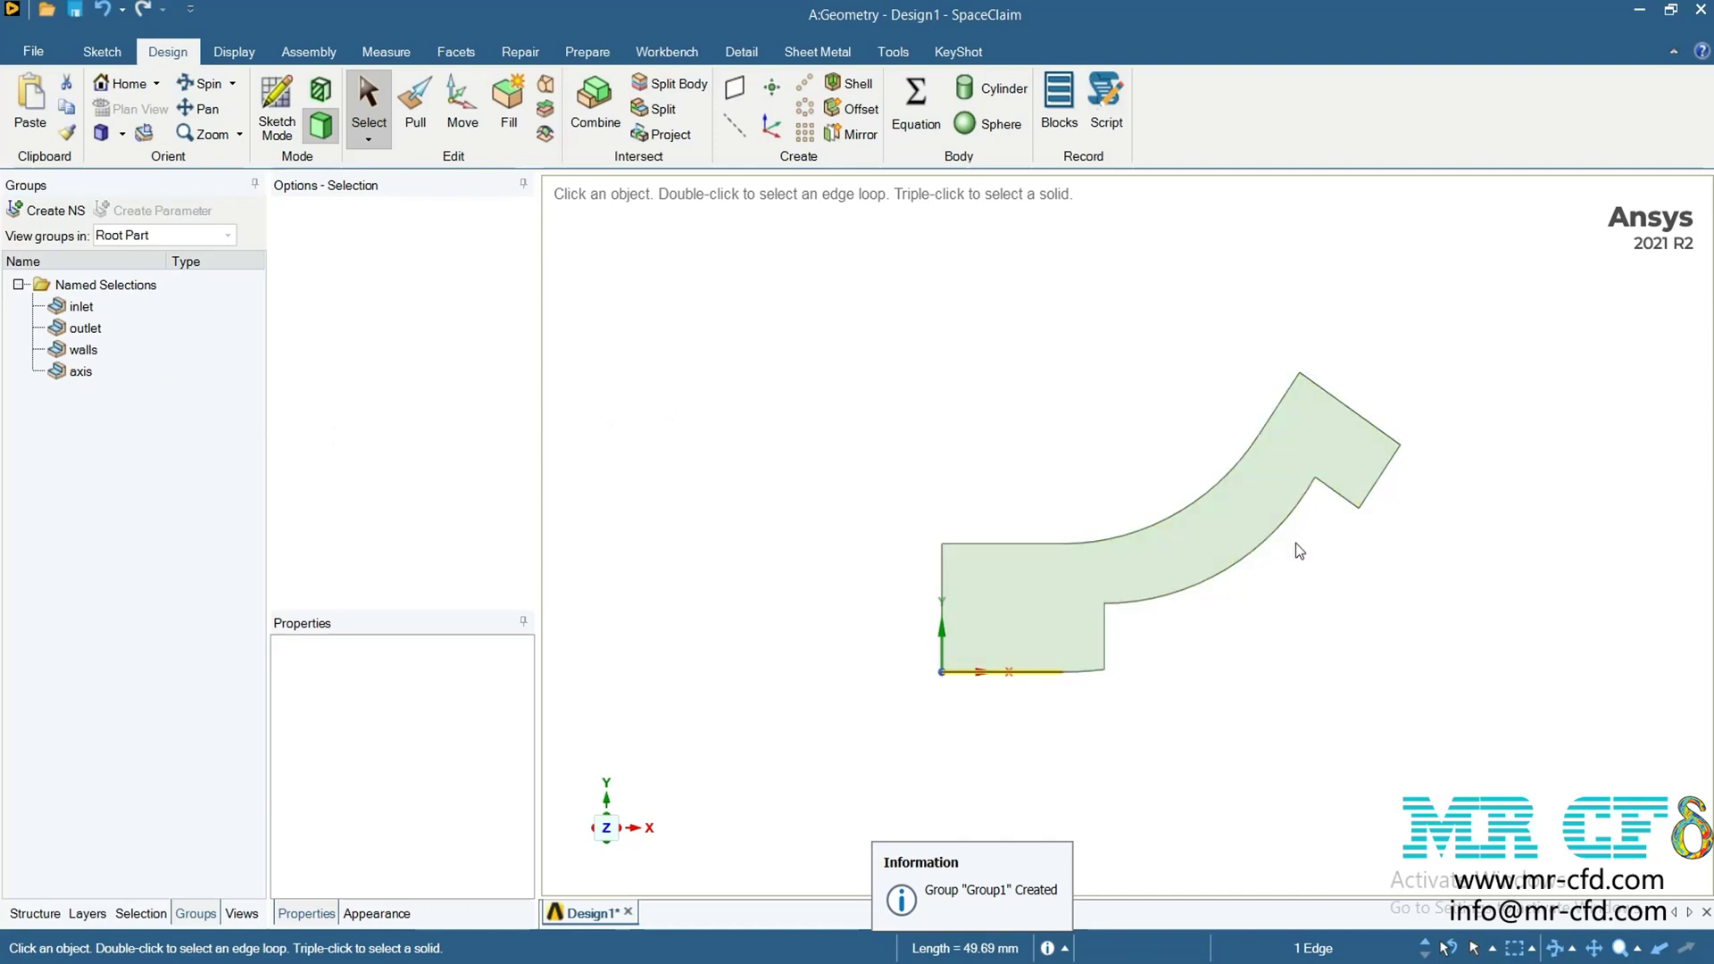
# Name the short vertical, lower arc and short angled edges 'wall balde'
pyautogui.click(1108, 625)
pyautogui.keyDown('ctrl'); pyautogui.click(1268, 533); pyautogui.keyUp('ctrl')
pyautogui.keyDown('ctrl'); pyautogui.click(1339, 496); pyautogui.keyUp('ctrl')
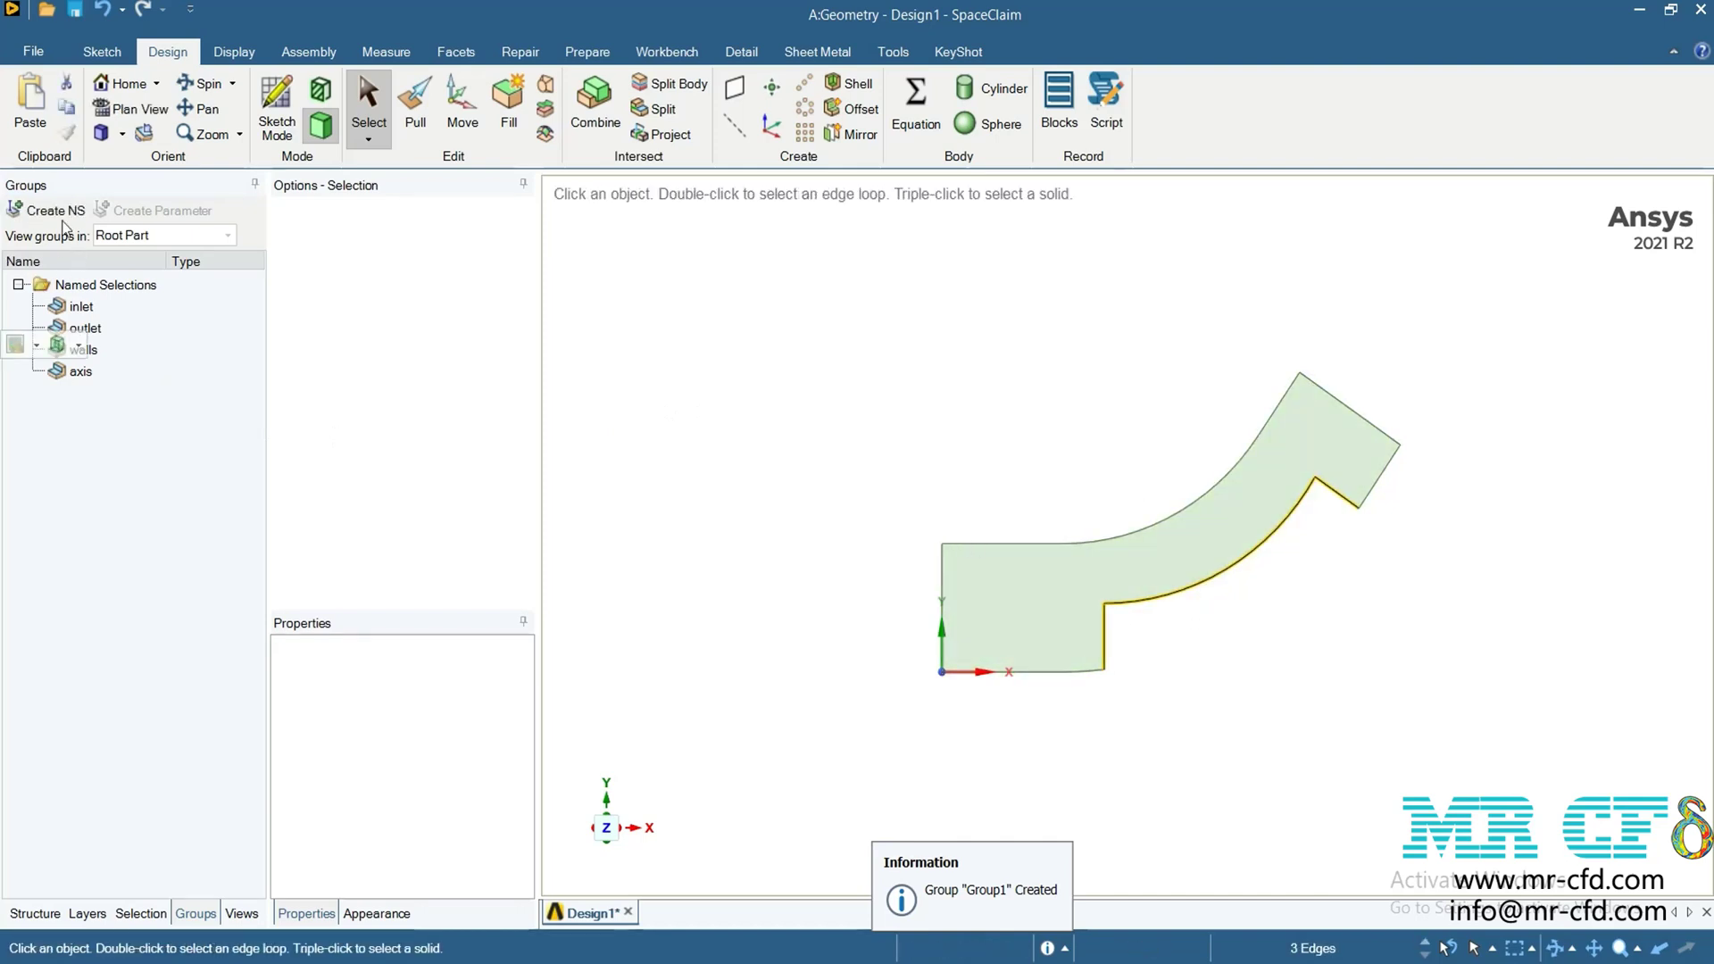
pyautogui.write('wall balde')
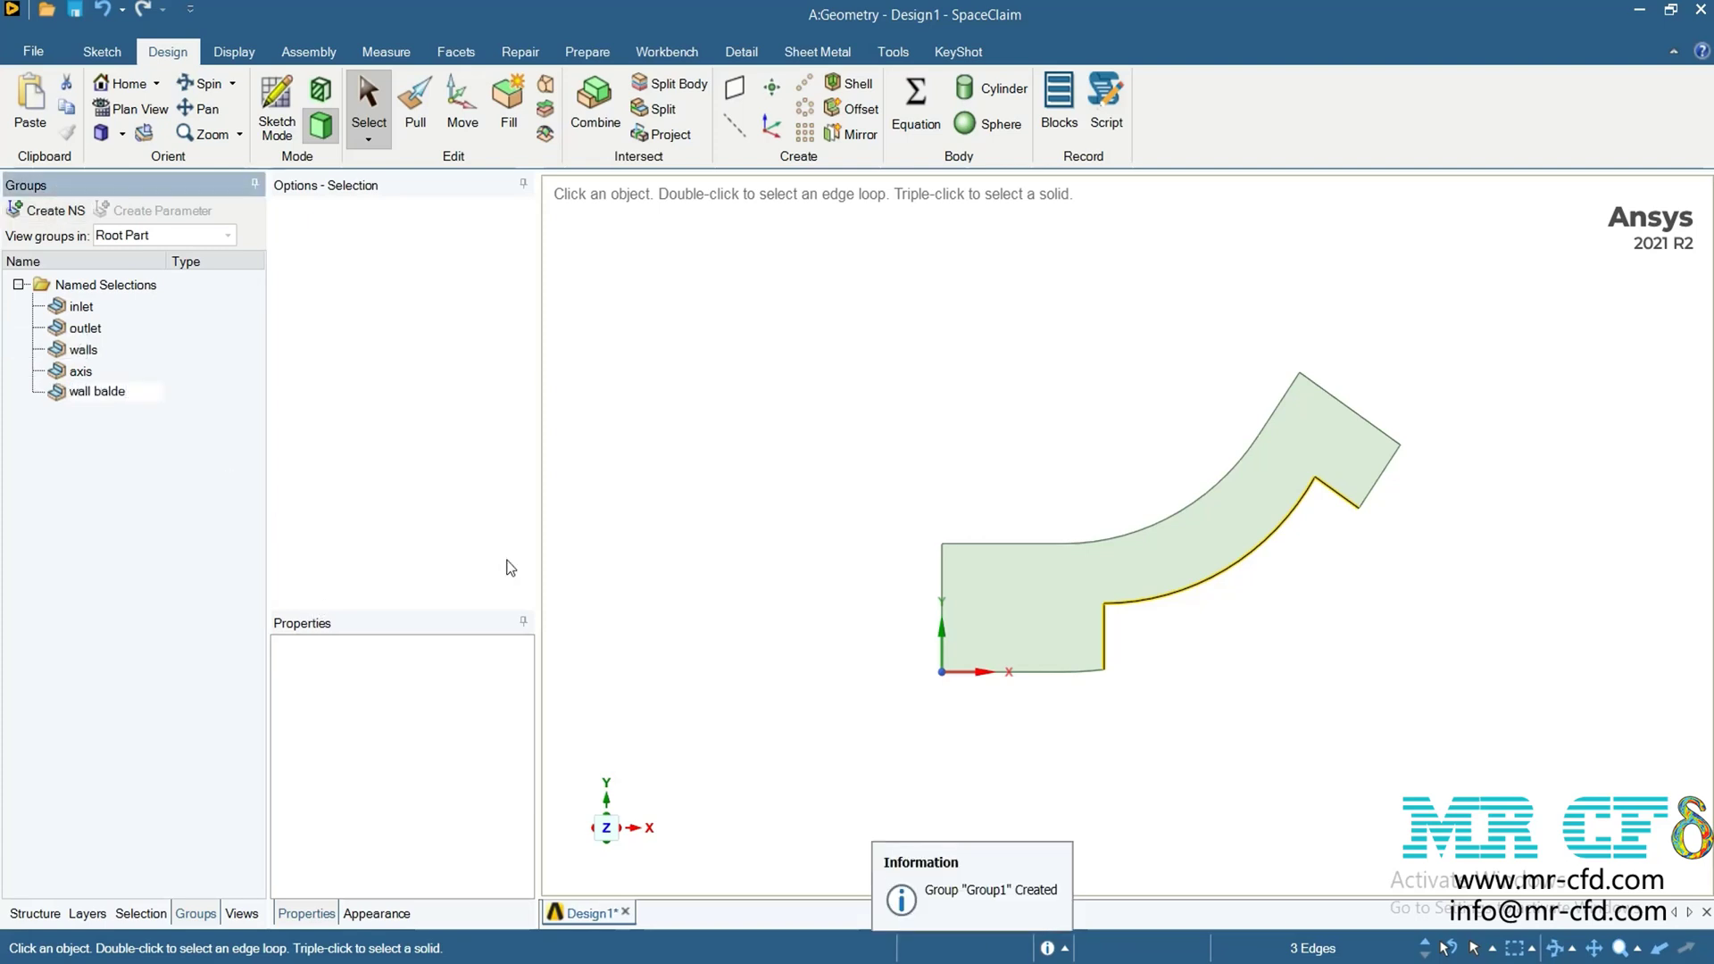
pyautogui.press('Return')
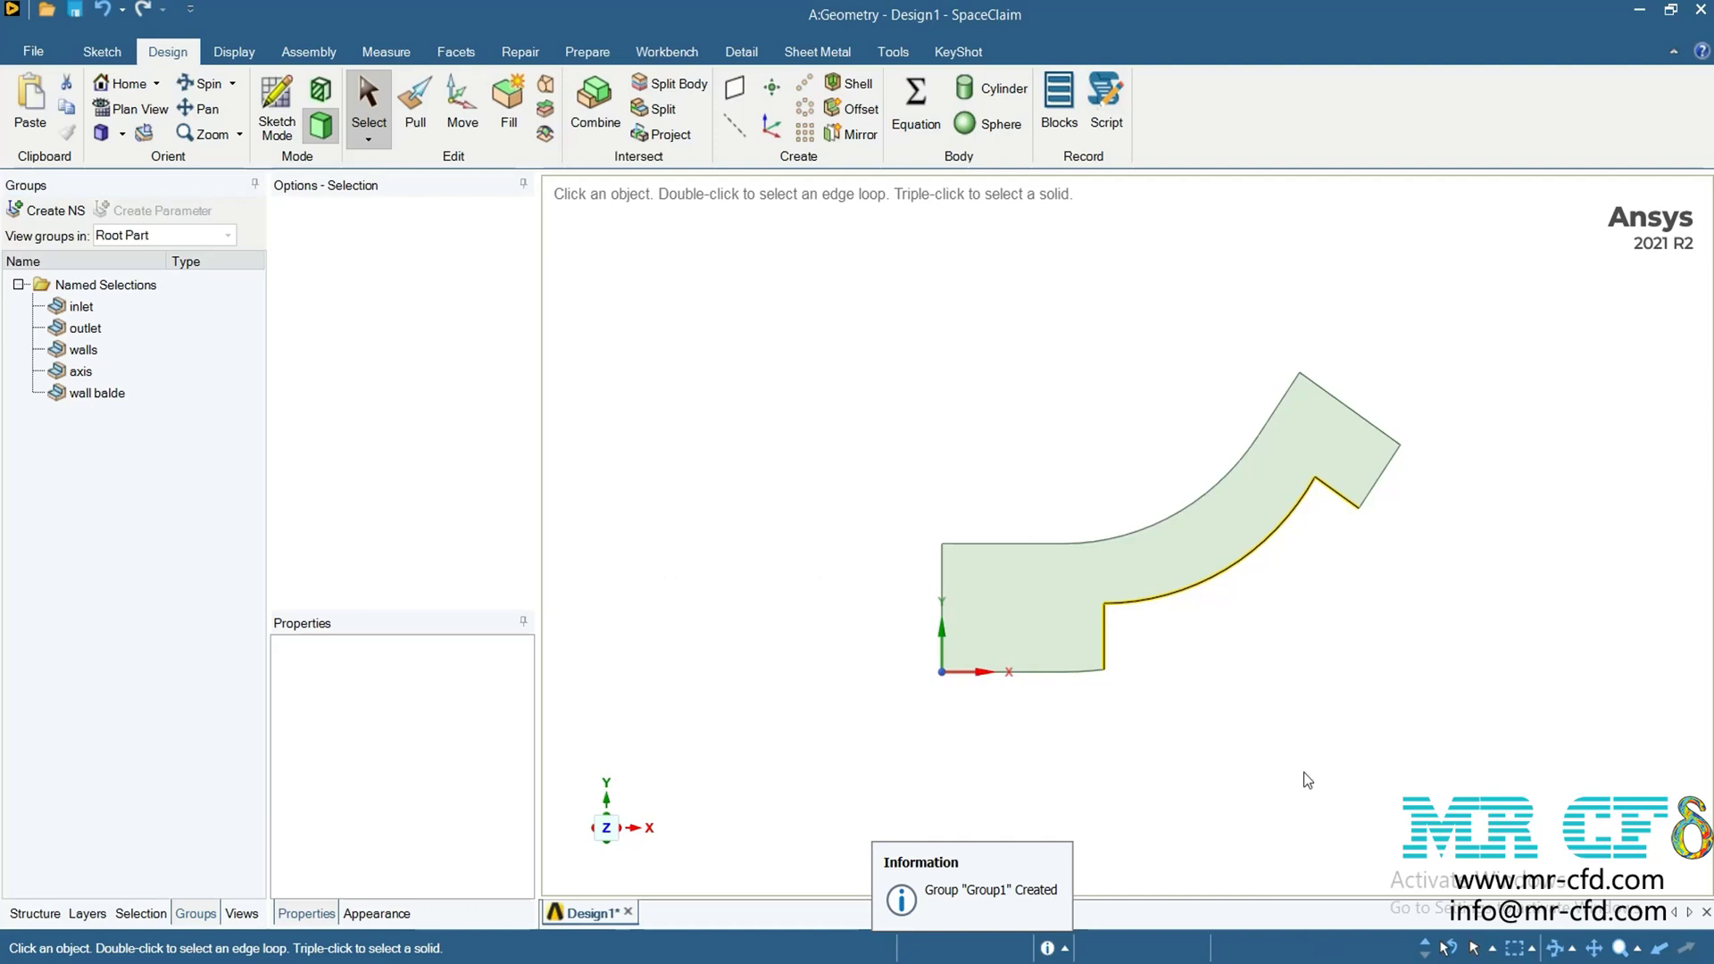
pyautogui.click(1303, 779)
pyautogui.click(33, 51)
pyautogui.press('Escape')
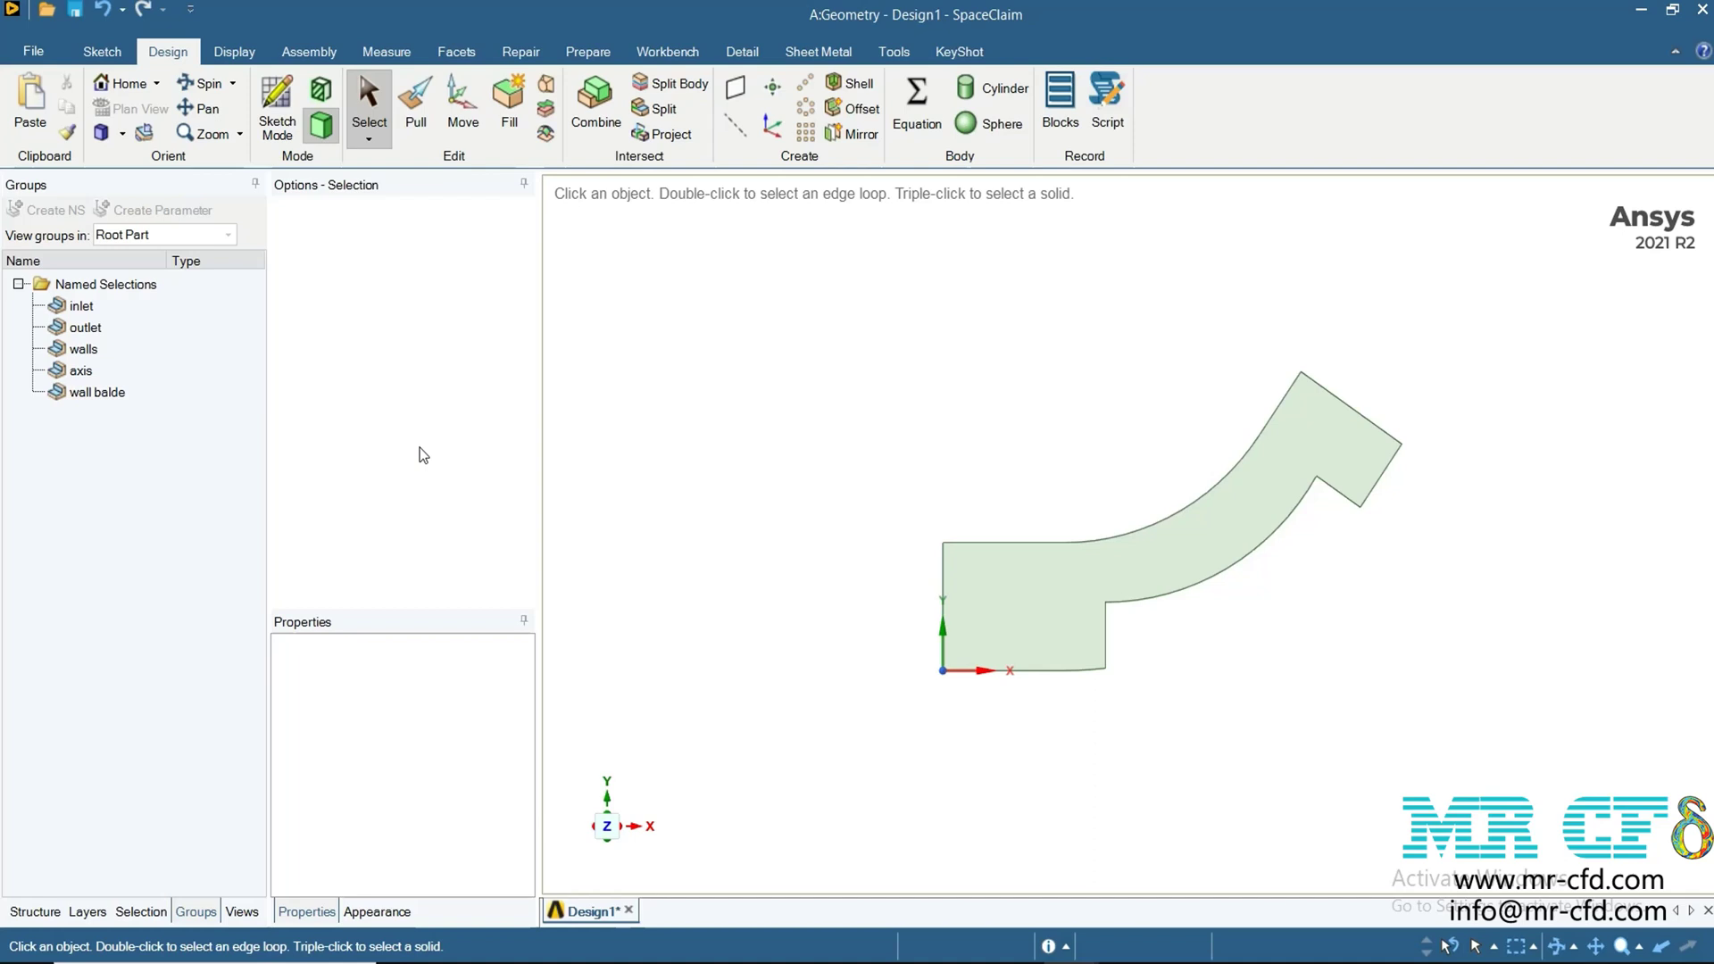
# Save the design as SpaceClaim file Design1 (.scdoc) in the cad folder
pyautogui.hotkey('ctrl', 's')
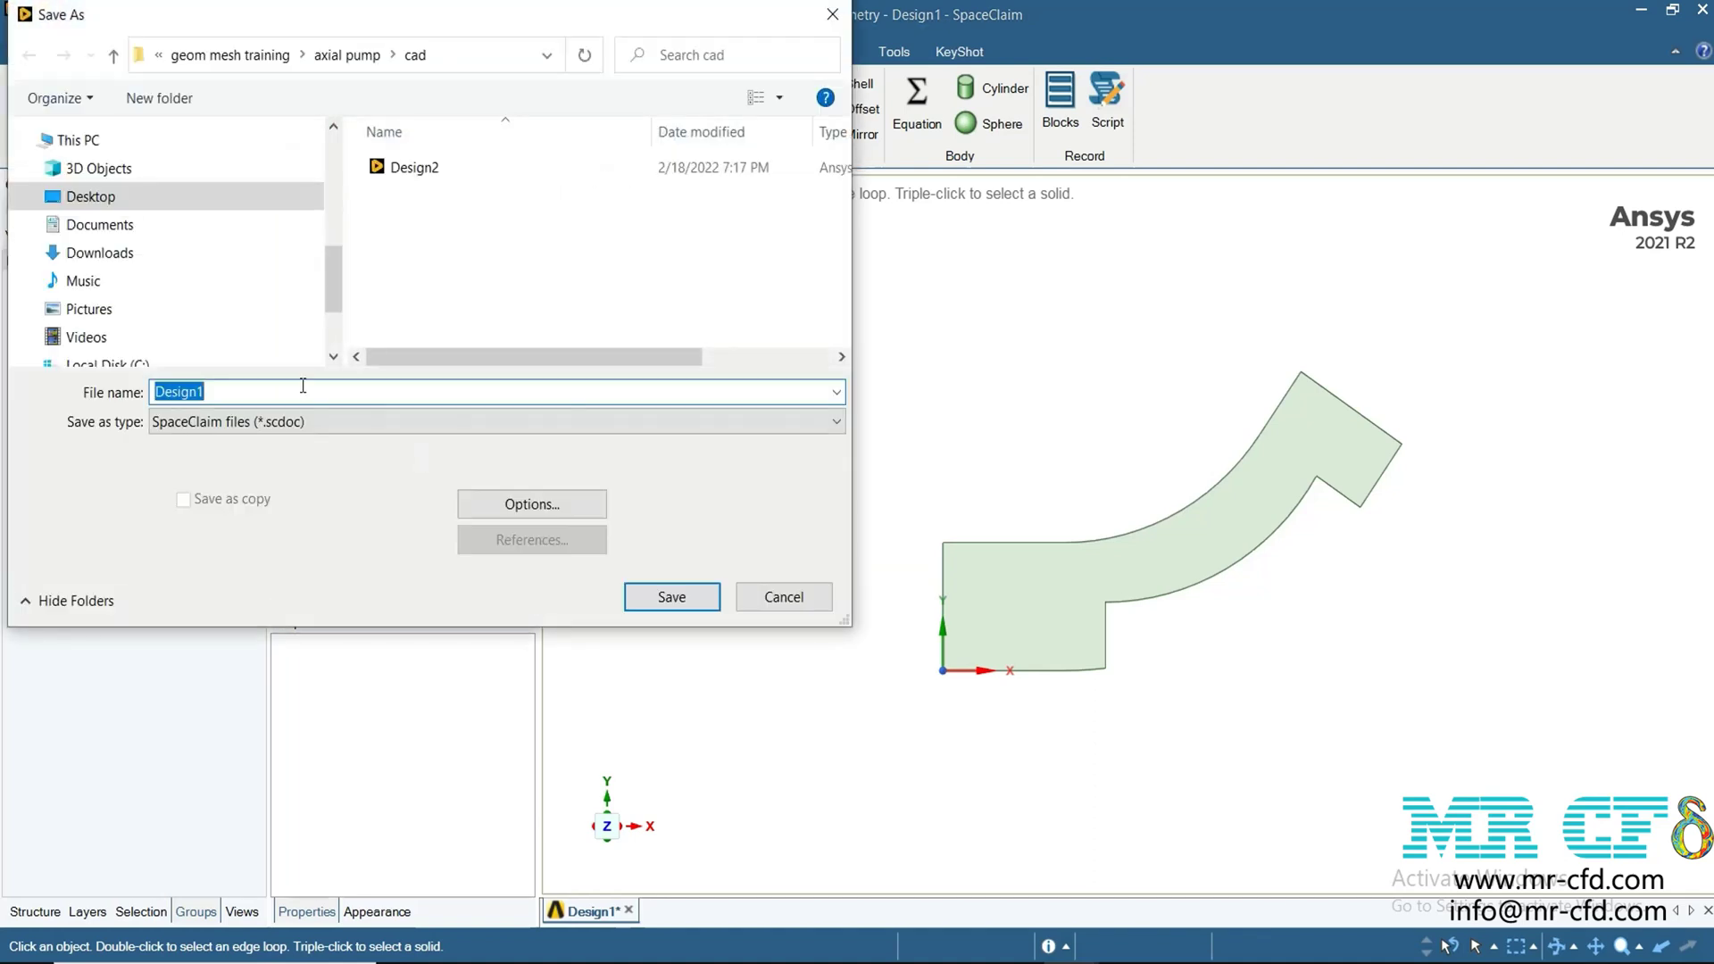
pyautogui.click(282, 415)
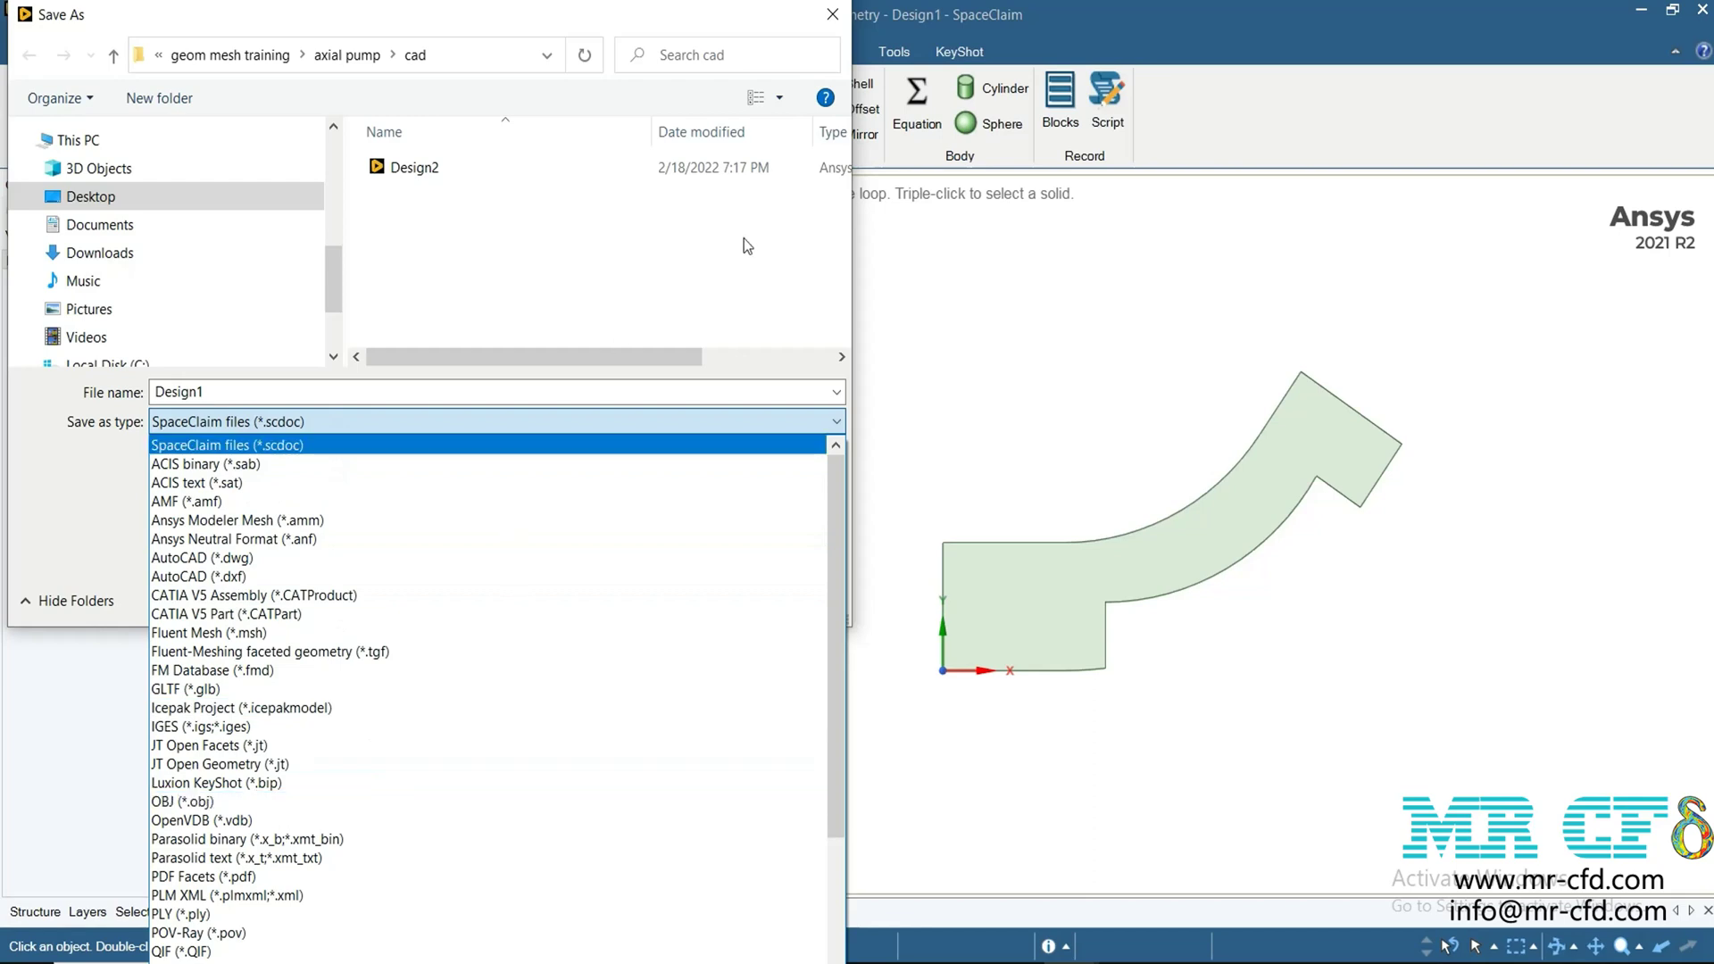
pyautogui.click(735, 370)
pyautogui.click(680, 597)
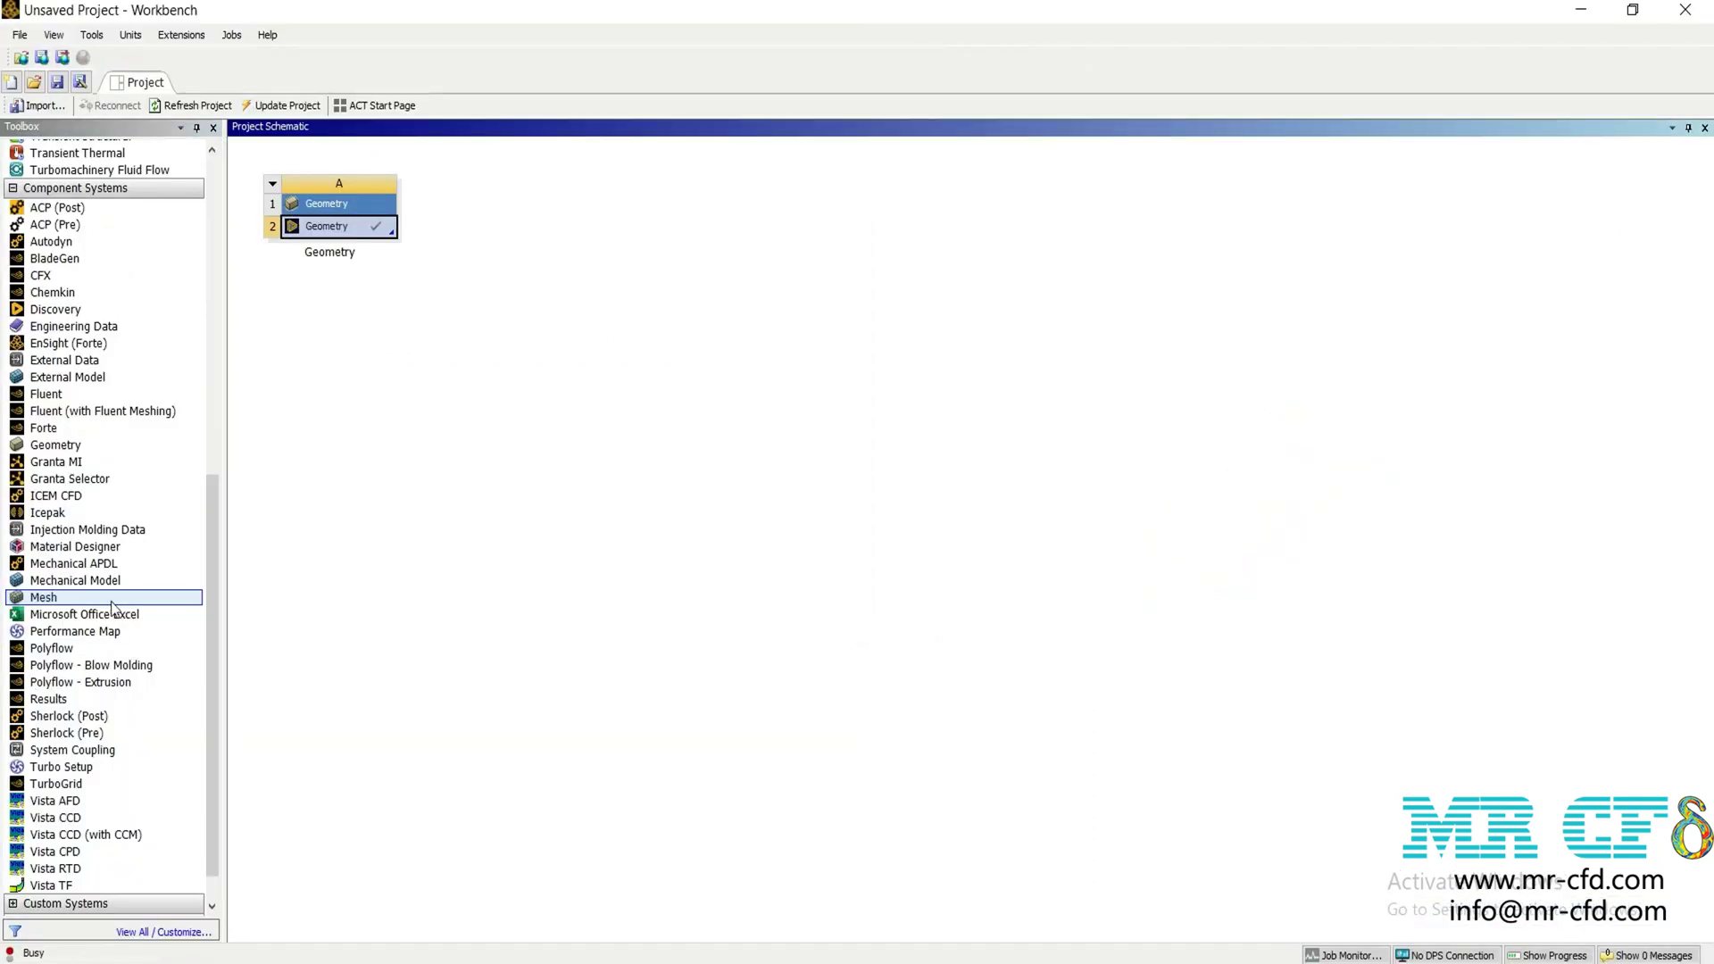
# Link a new Mesh system to the Geometry system's geometry and open it in Ansys Meshing
pyautogui.click(490, 536)
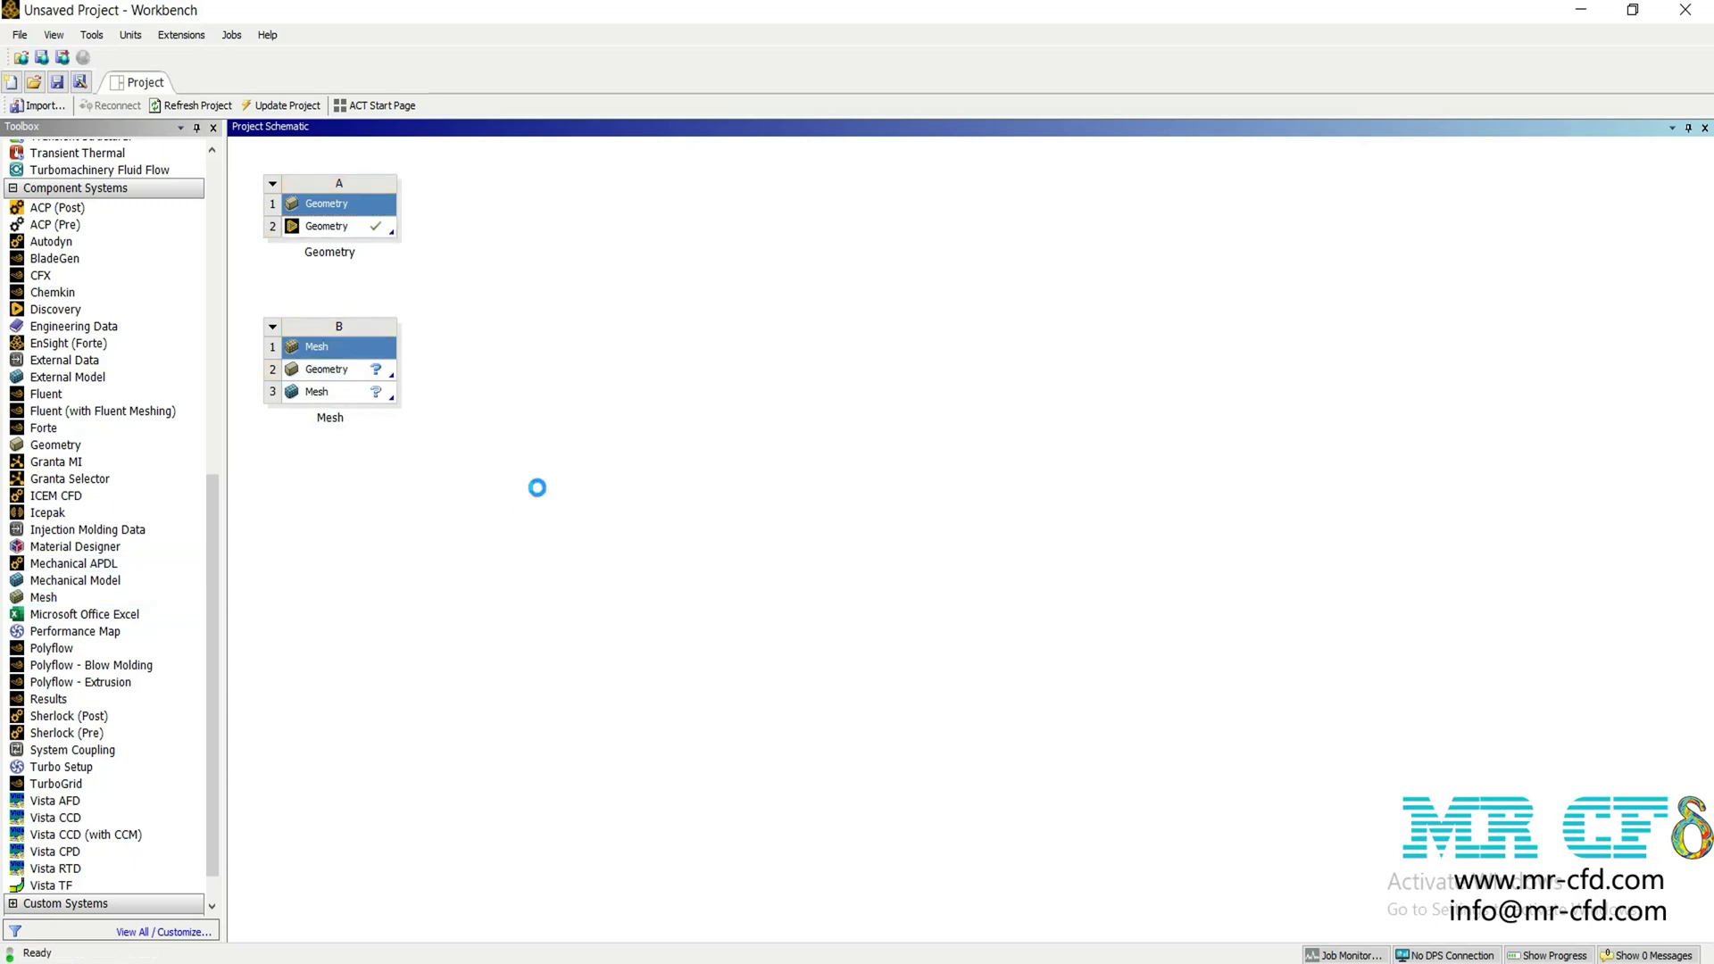
pyautogui.moveTo(348, 227); pyautogui.dragTo(361, 375)
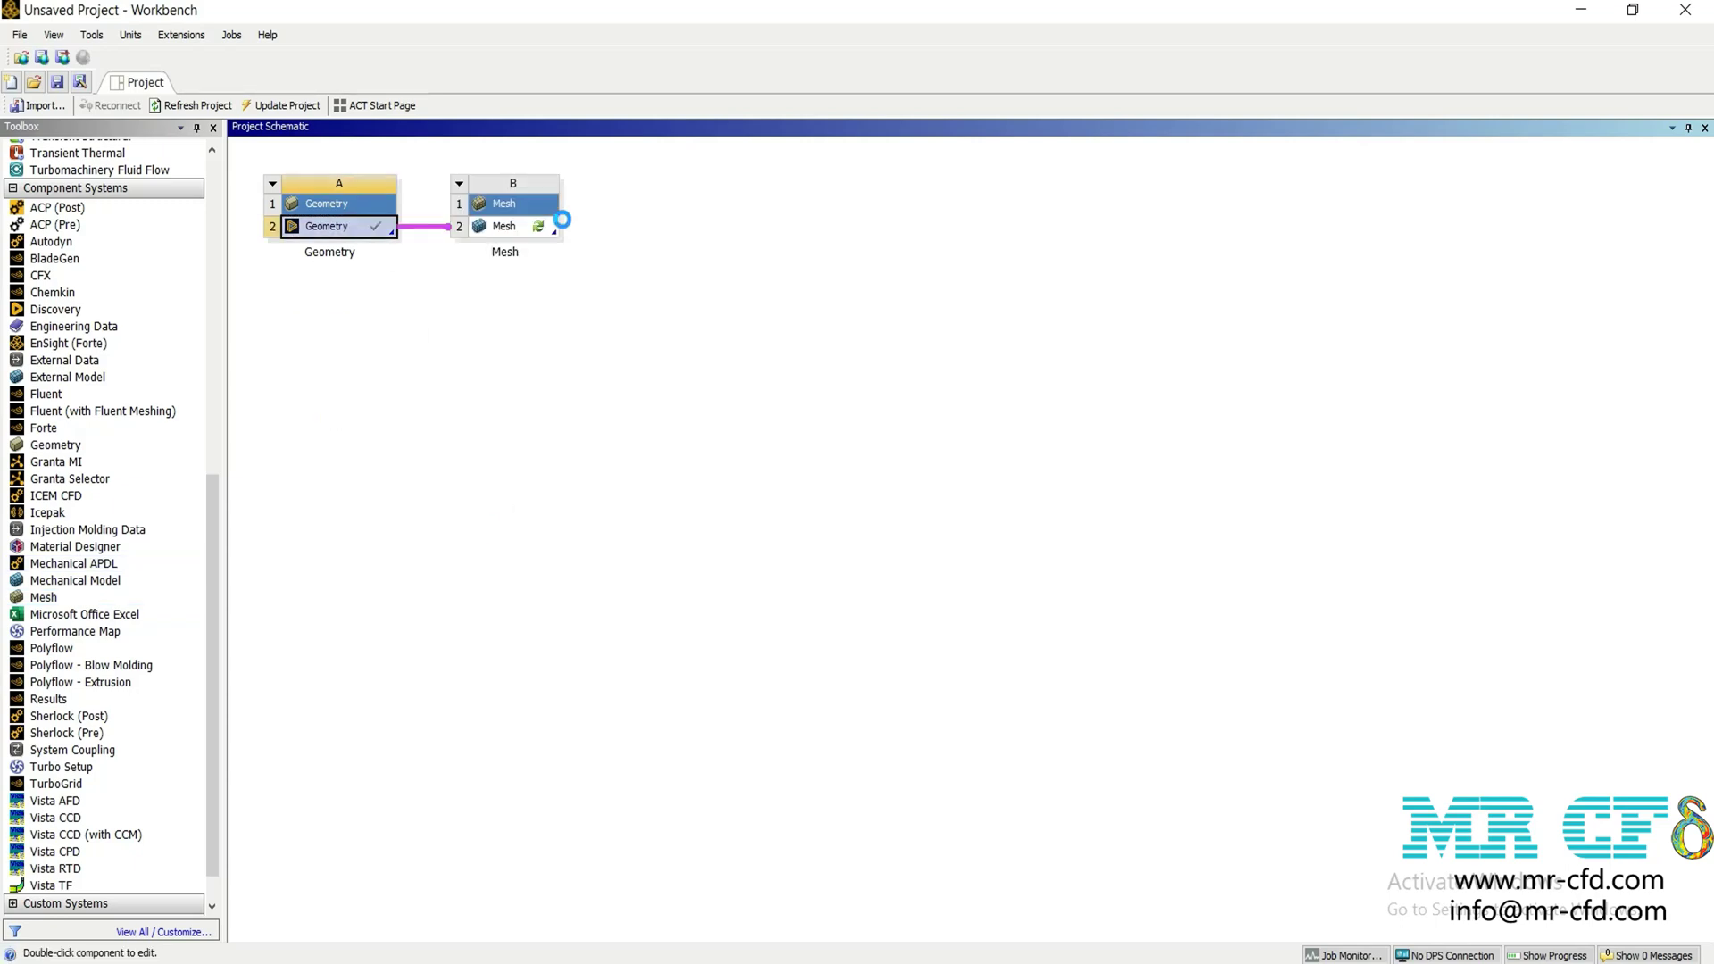
pyautogui.doubleClick(502, 229)
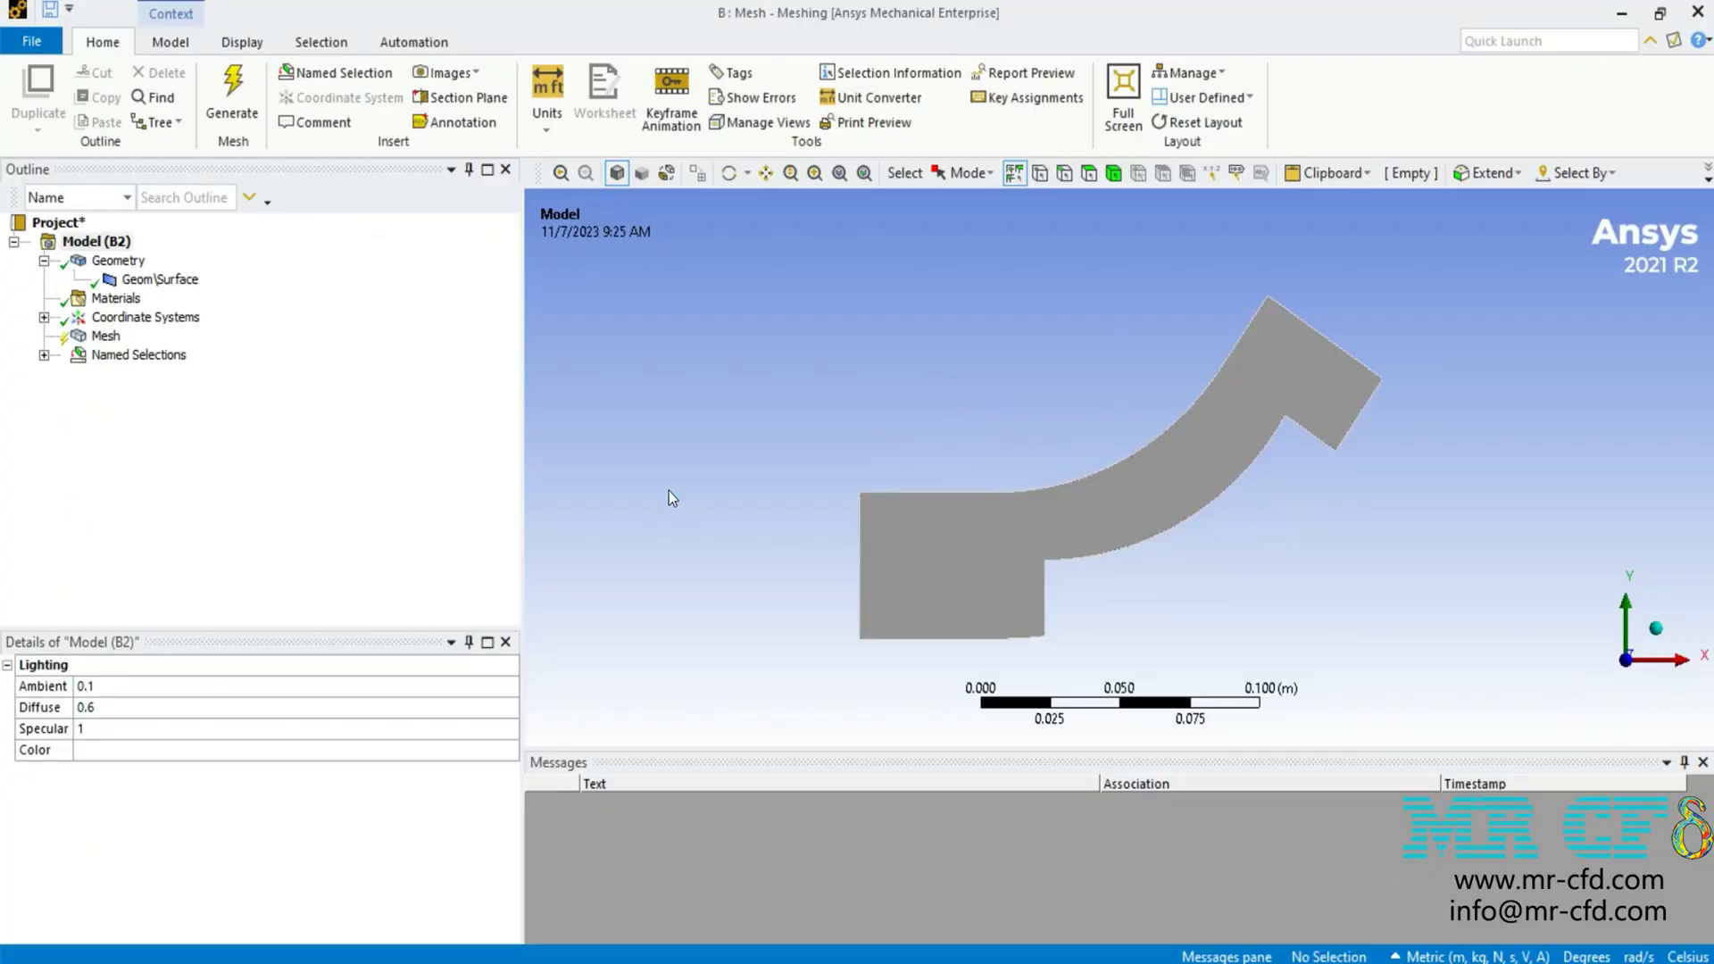
# Set the mesh physics preference to CFD with a 0.0005 m default element size
pyautogui.click(105, 335)
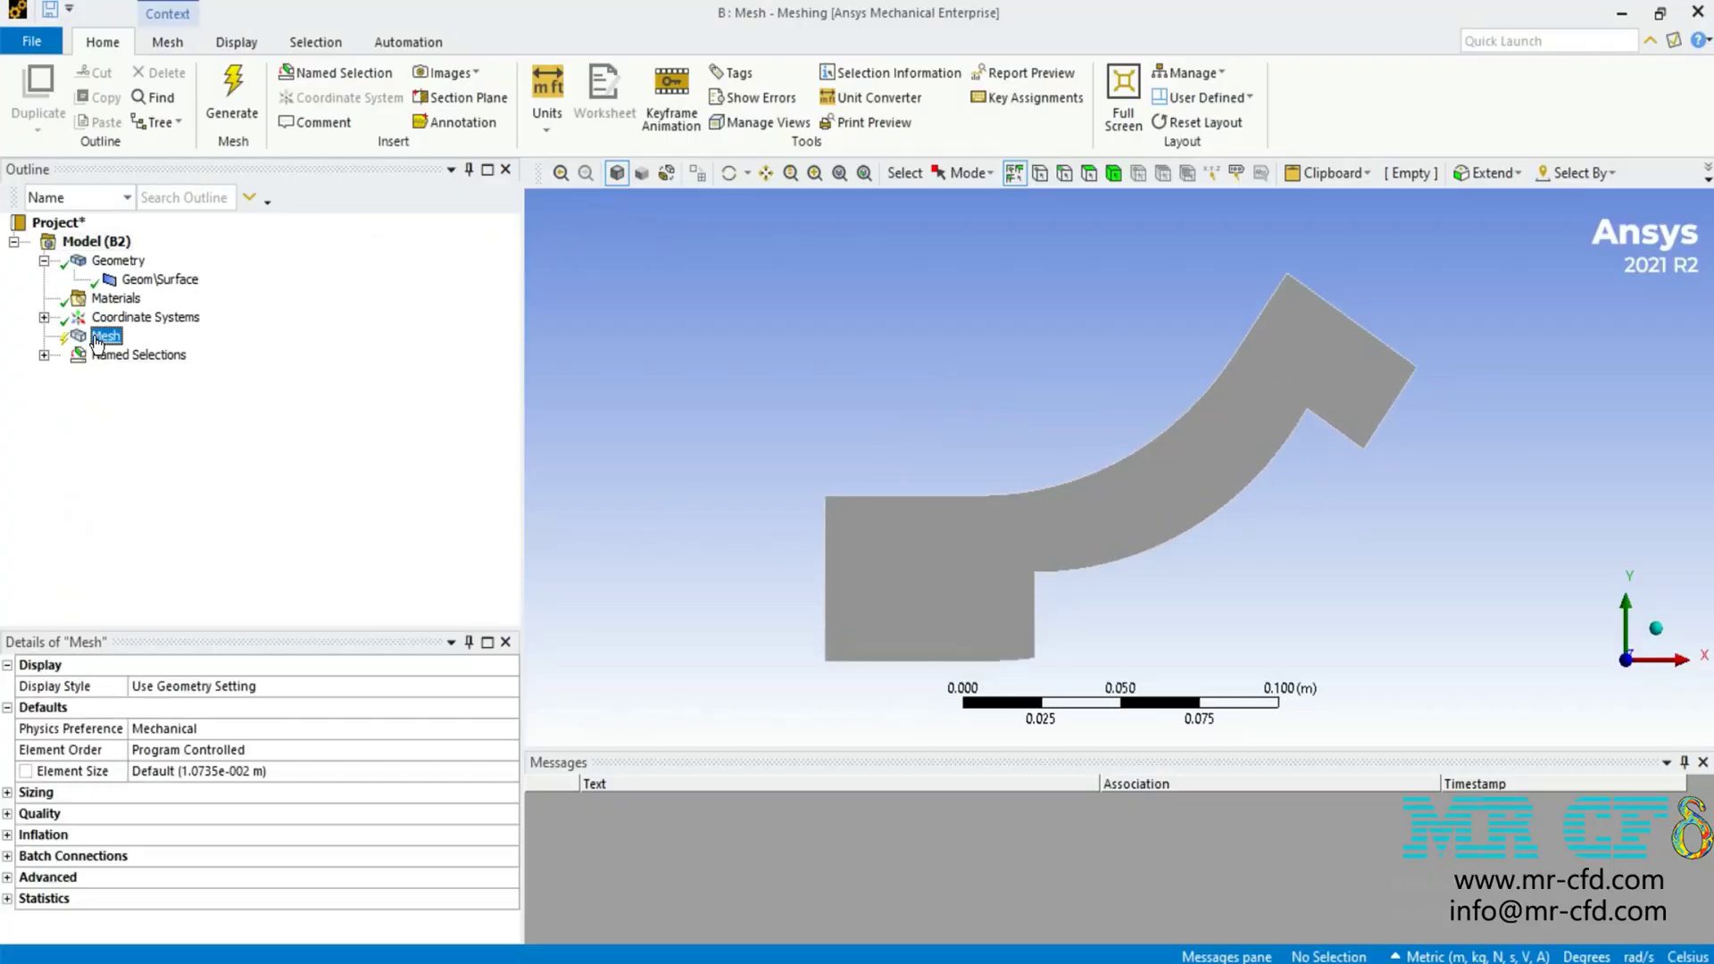
pyautogui.click(179, 731)
pyautogui.click(178, 730)
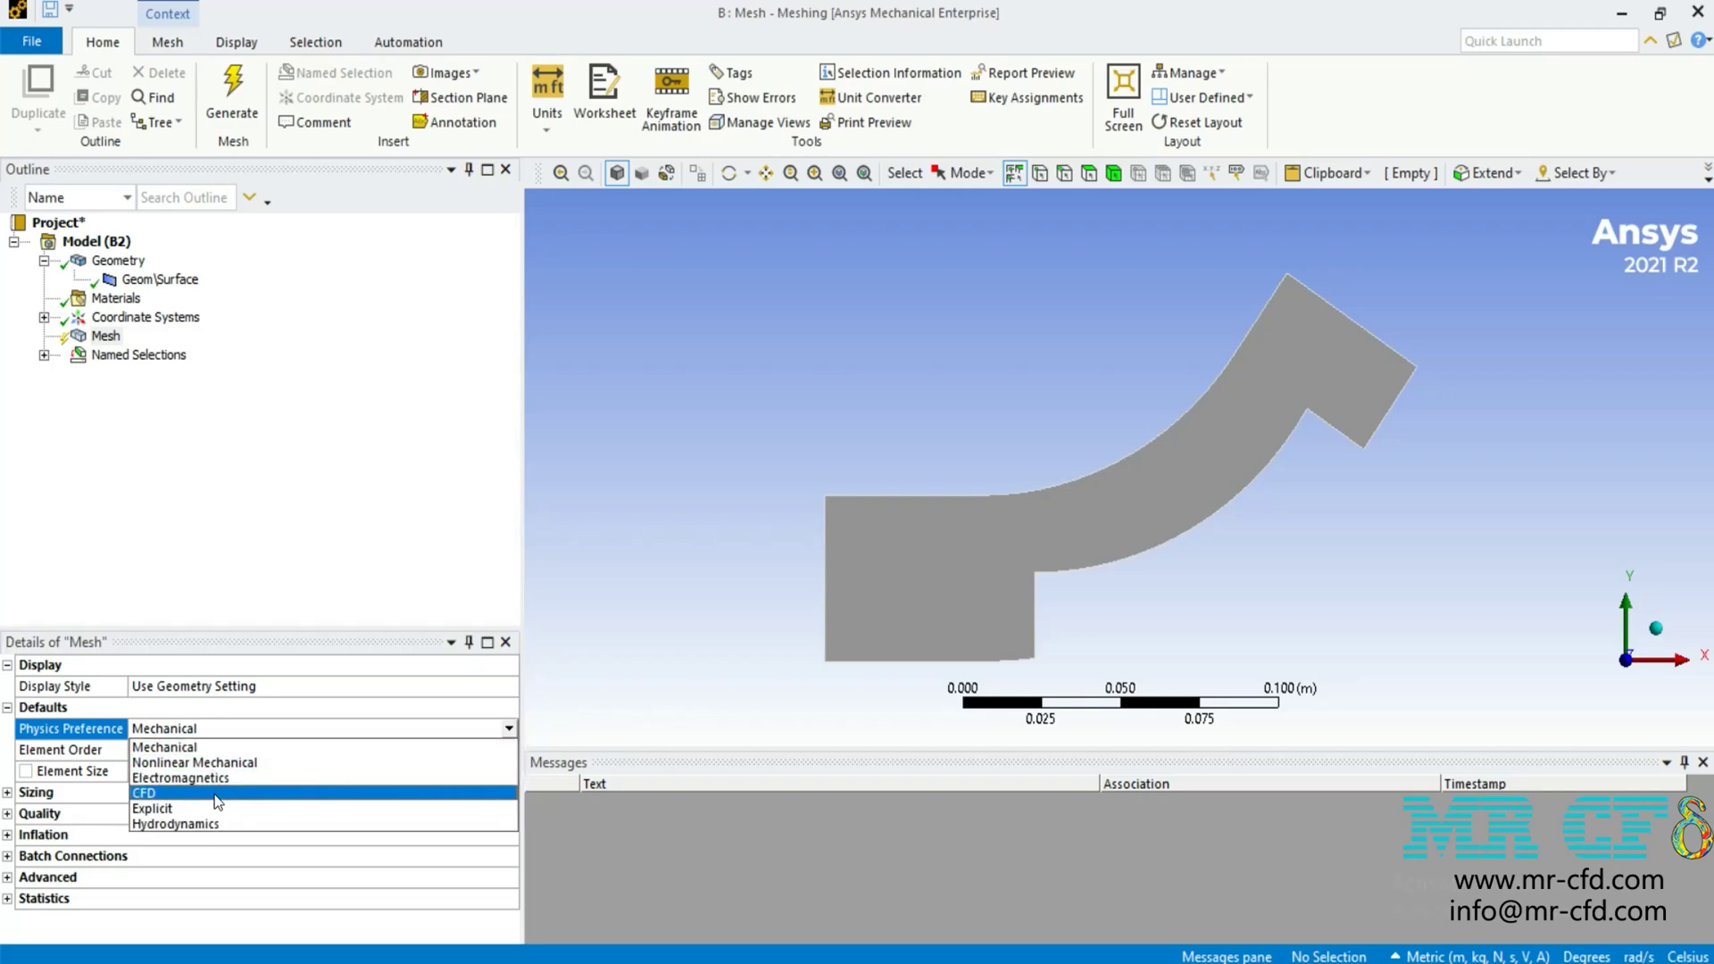
pyautogui.click(212, 793)
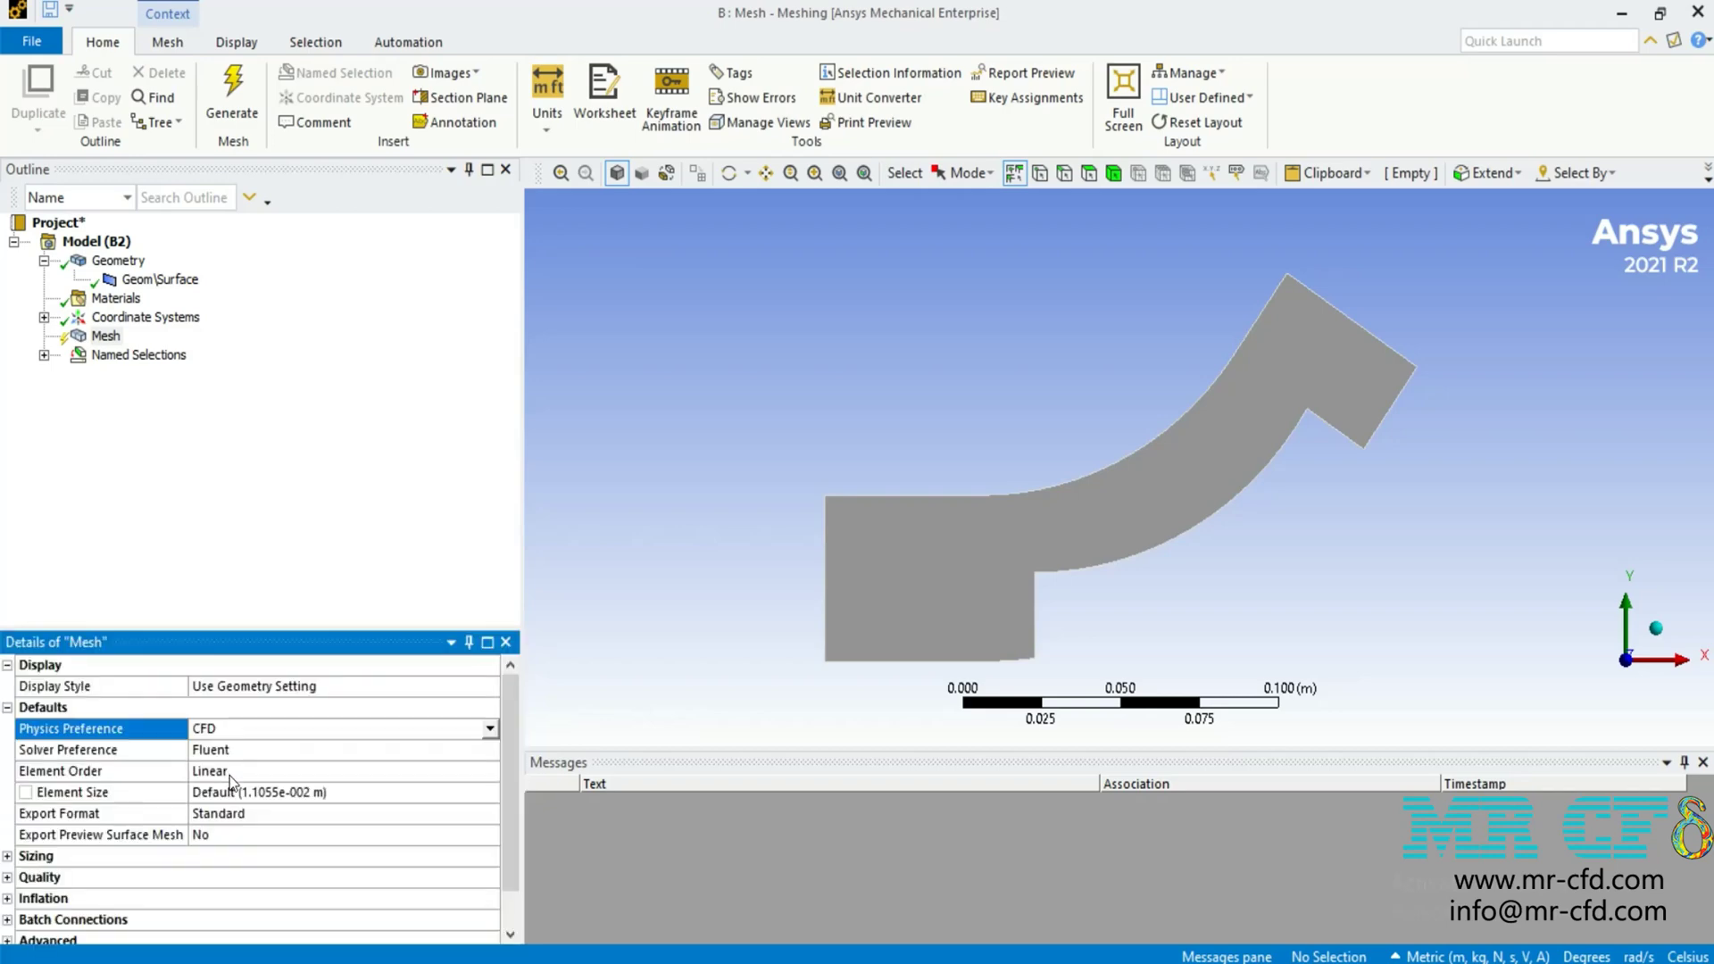
pyautogui.click(345, 794)
pyautogui.write('0.')
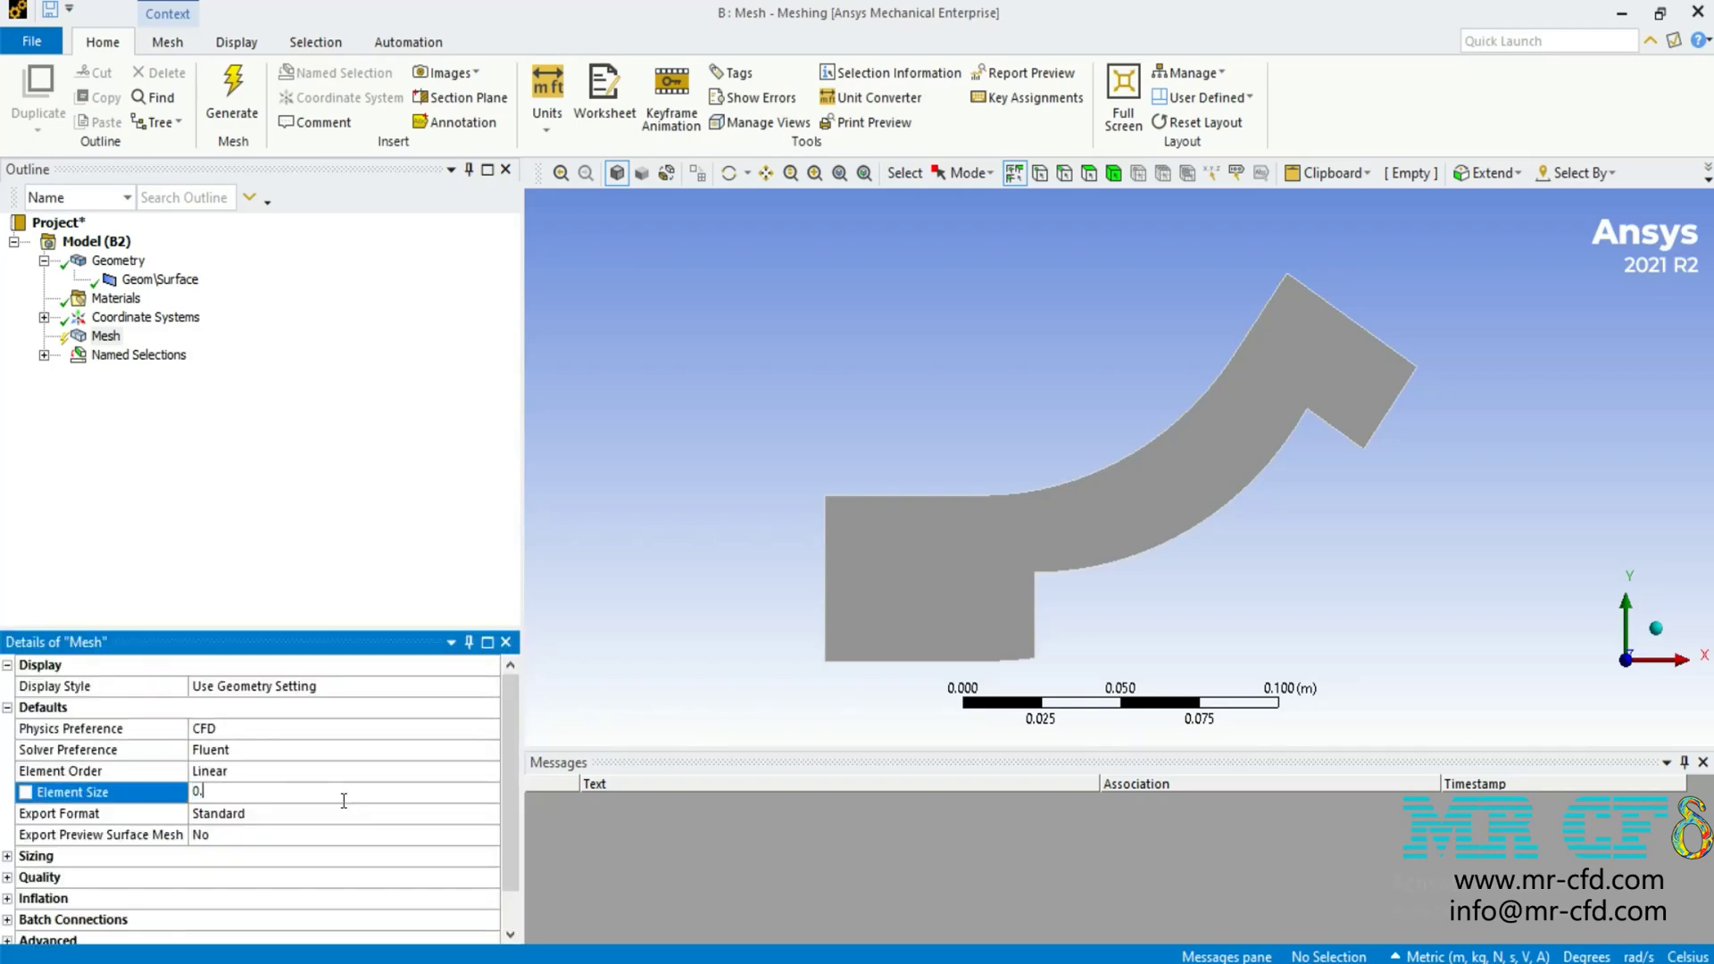
pyautogui.write('0005')
pyautogui.press('Return')
# Set Quality smoothing to High and start generating the duct mesh
pyautogui.scroll(-1, 344, 801)
pyautogui.doubleClick(241, 835)
pyautogui.scroll(-1, 247, 870)
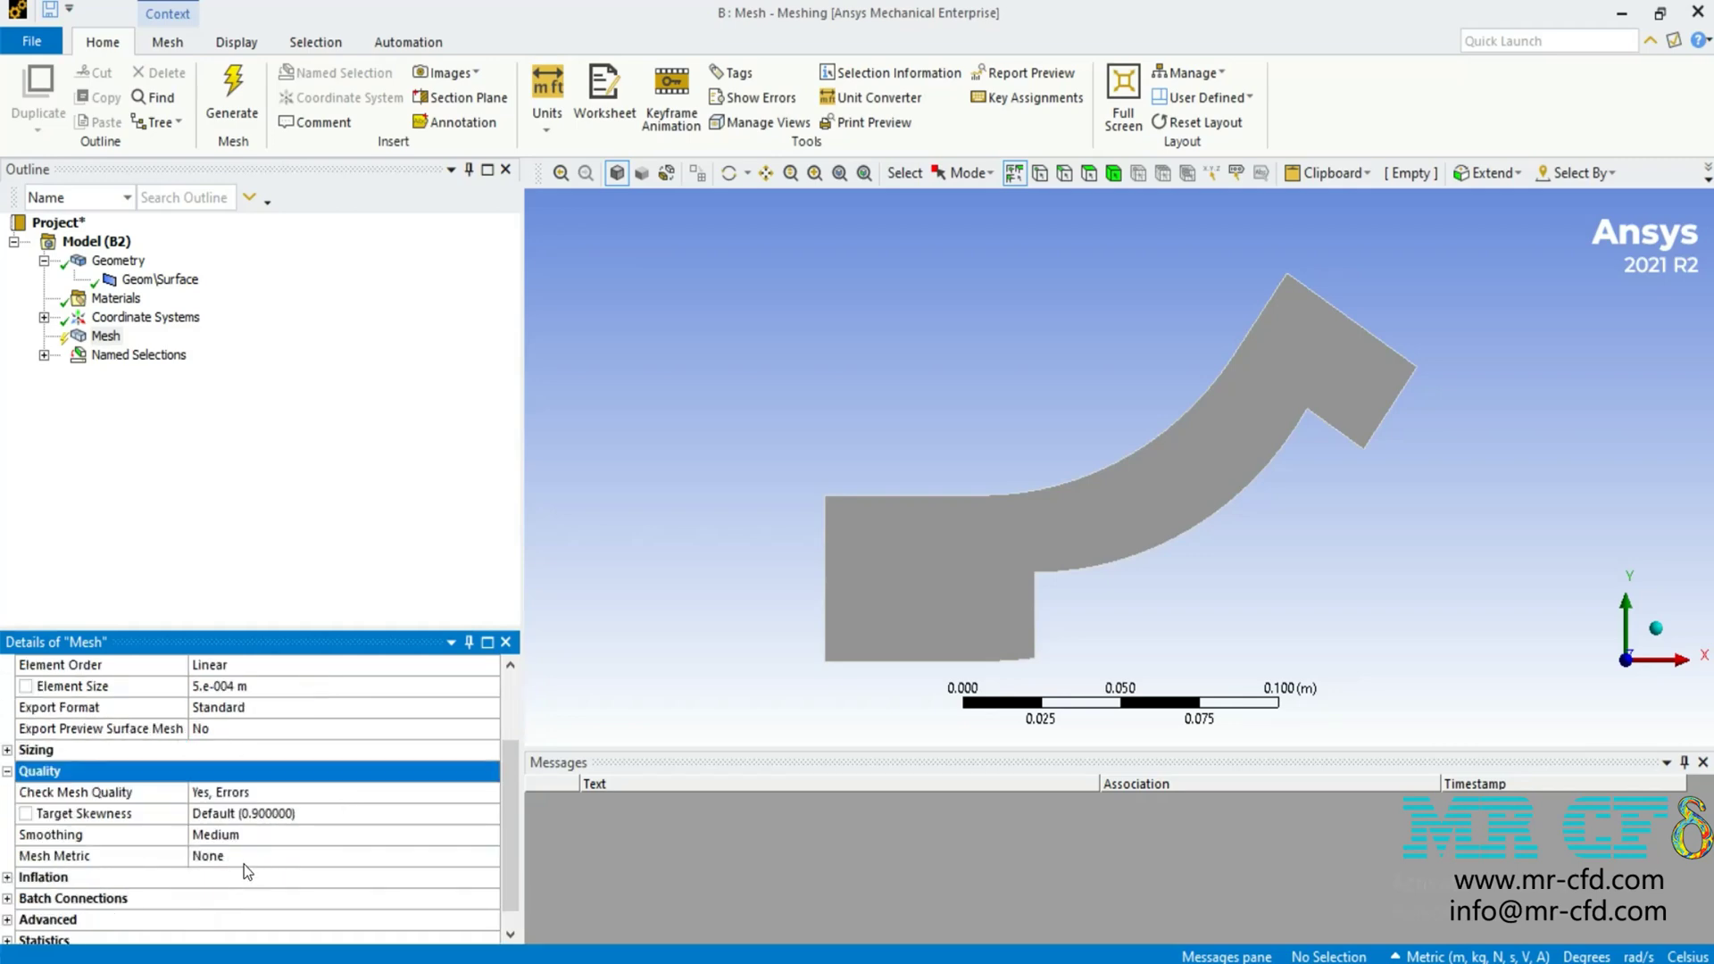
pyautogui.click(346, 835)
pyautogui.click(490, 834)
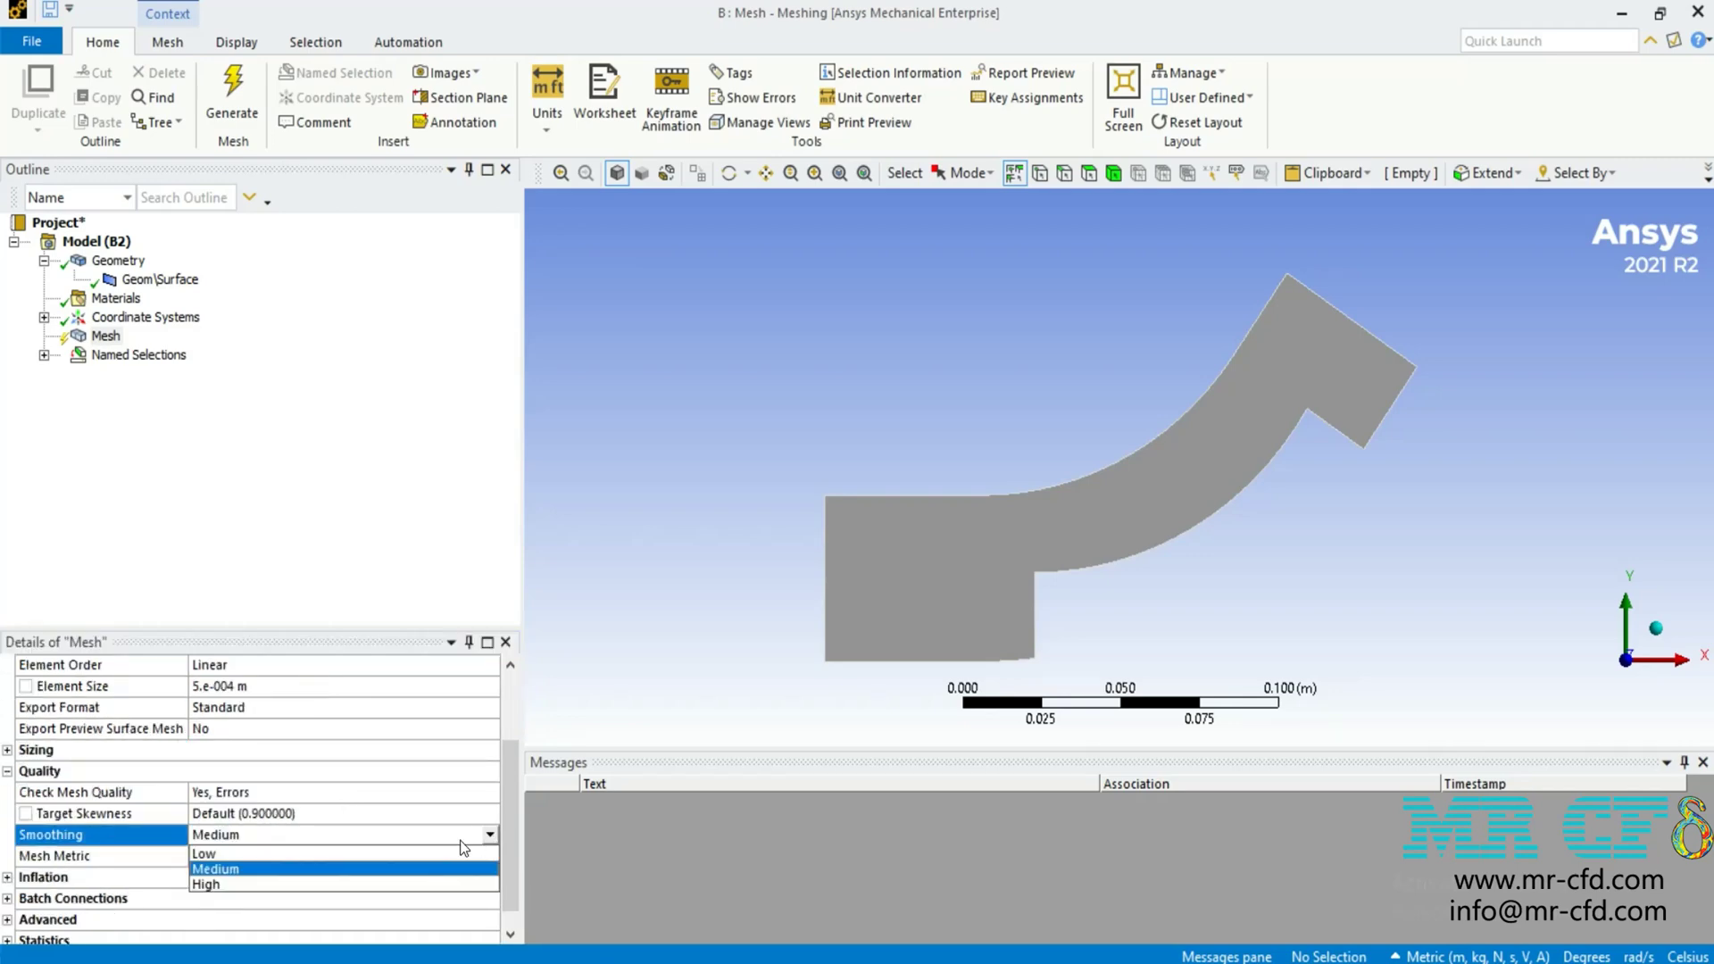
pyautogui.click(239, 892)
pyautogui.click(233, 89)
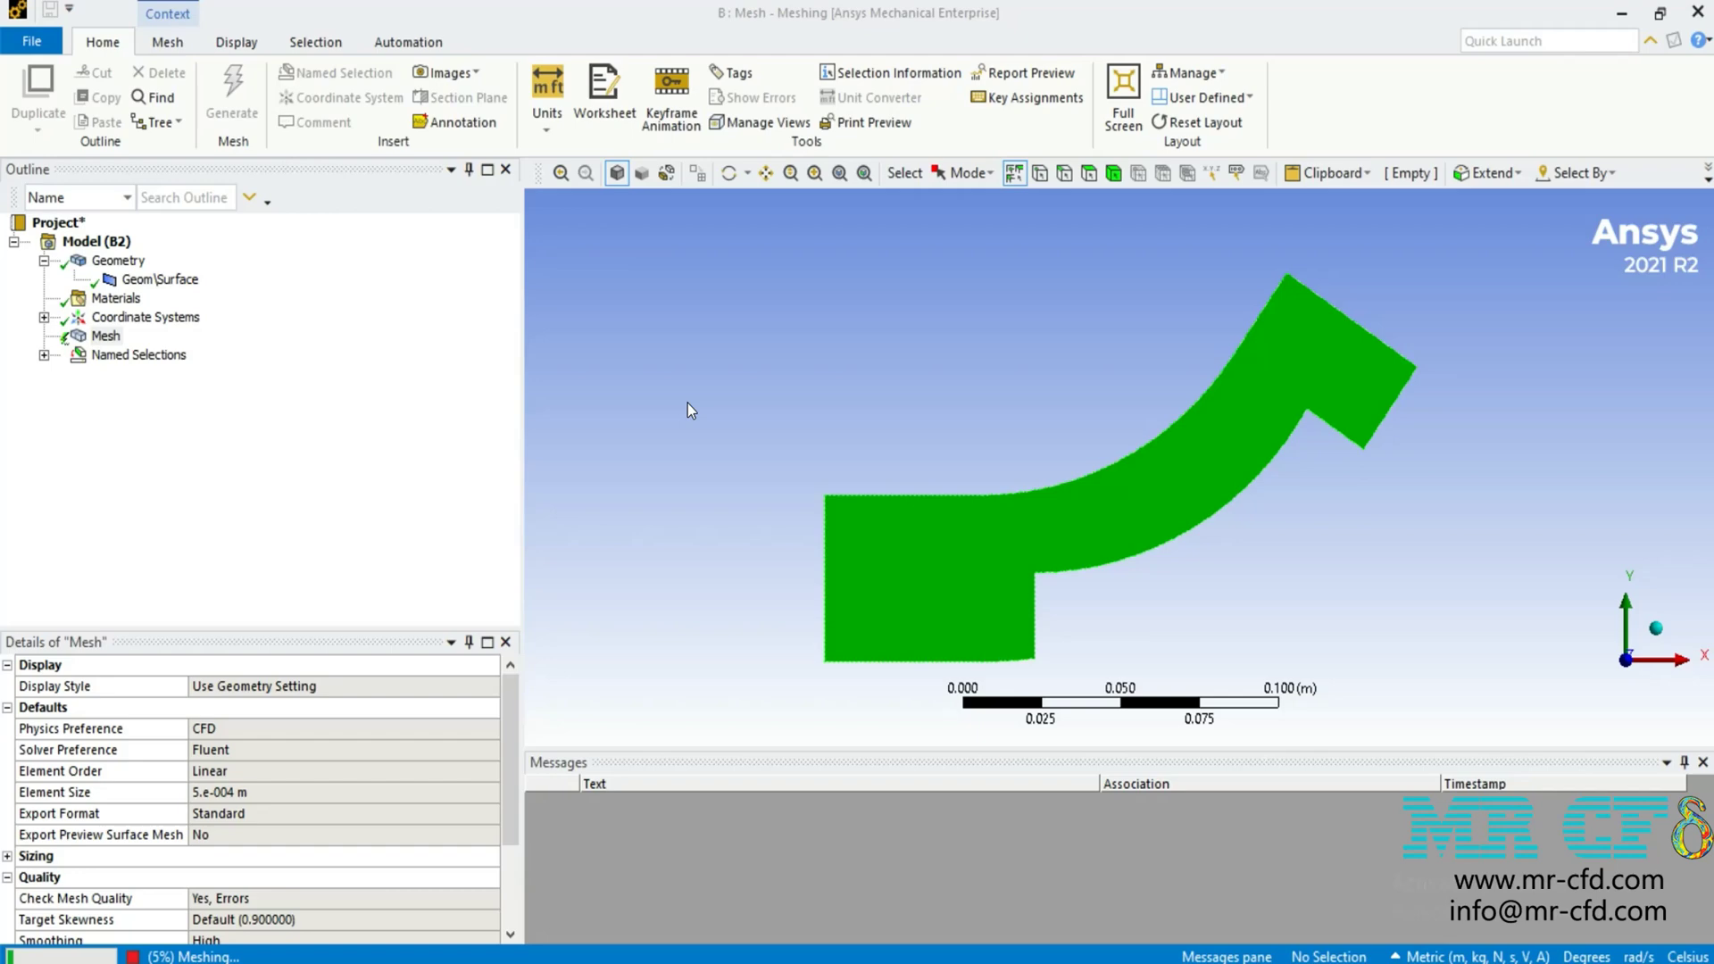
# Once the duct mesh finishes, bring up the Mesh item's context menu in the Outline
pyautogui.rightClick(105, 336)
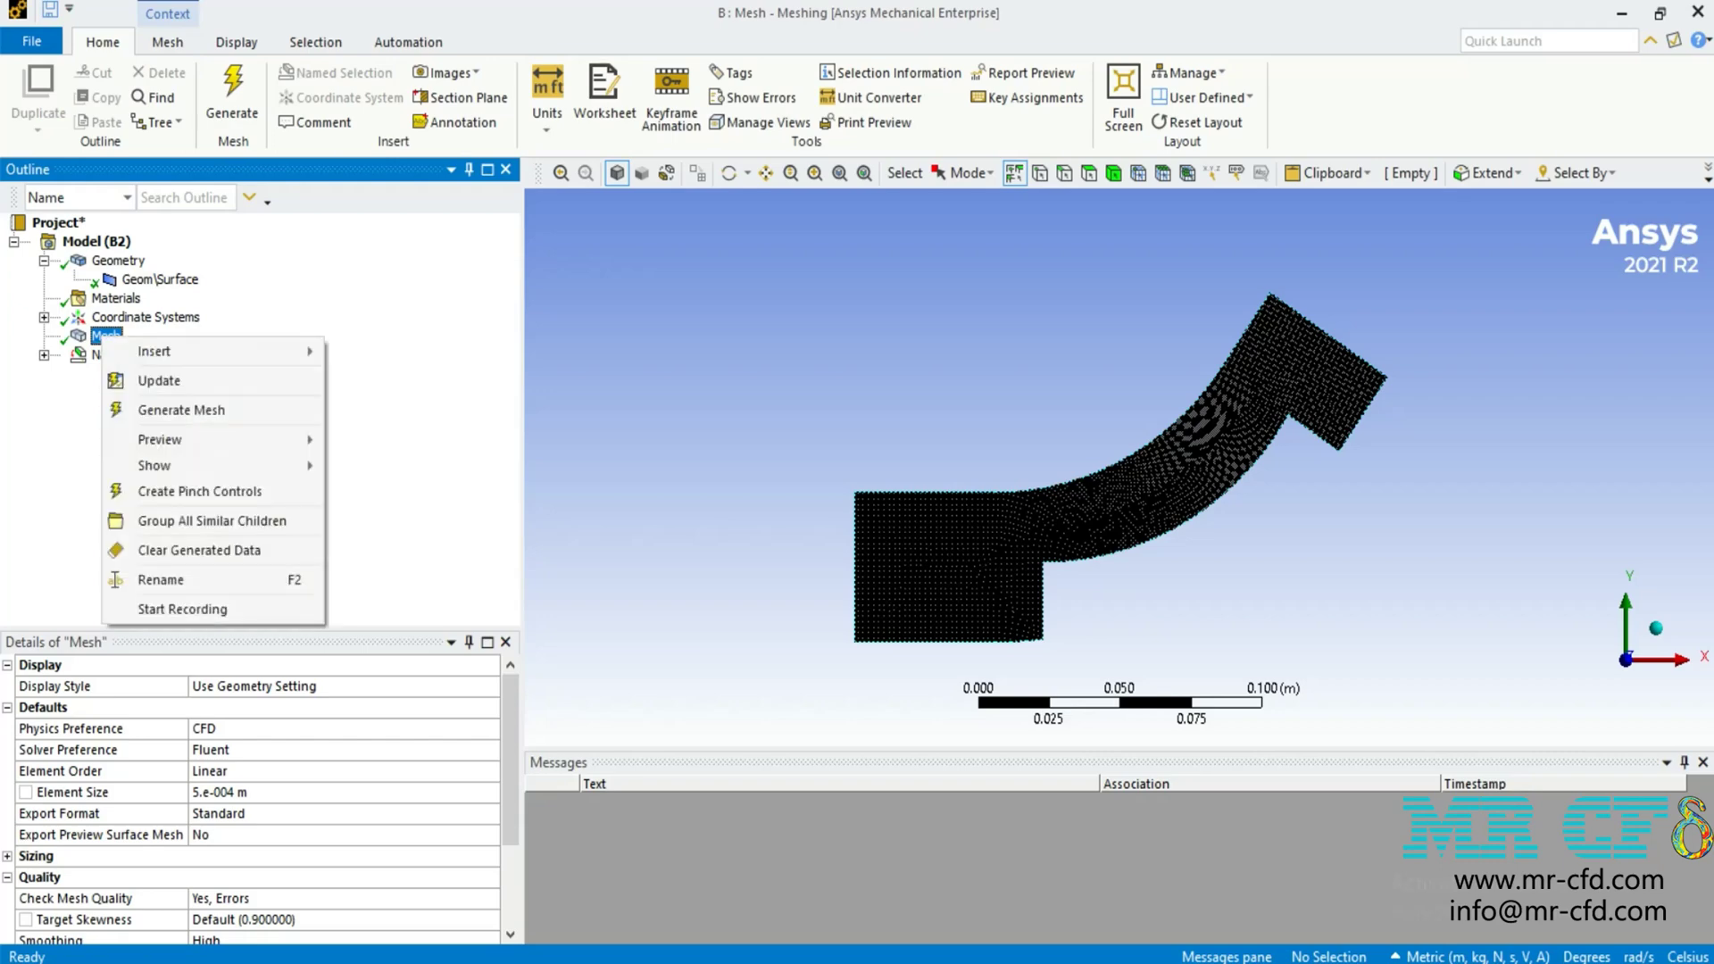
# Insert an Inflation control on the mesh, scoped to the duct face
pyautogui.moveTo(225, 344)
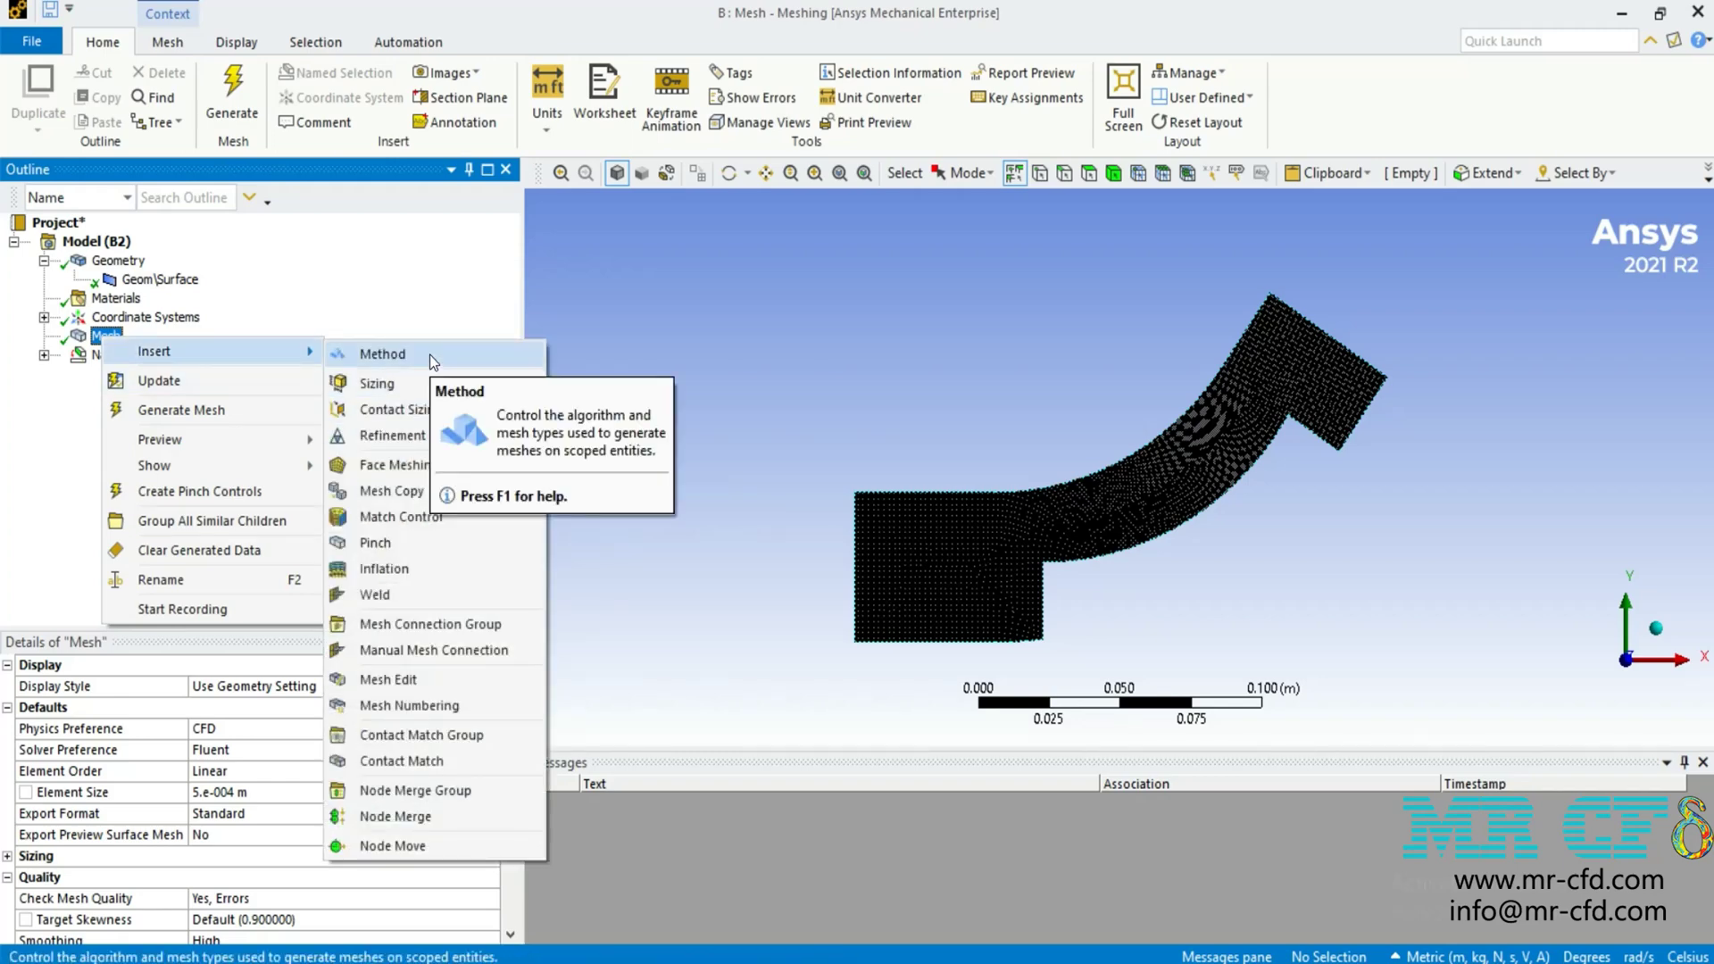
pyautogui.click(453, 568)
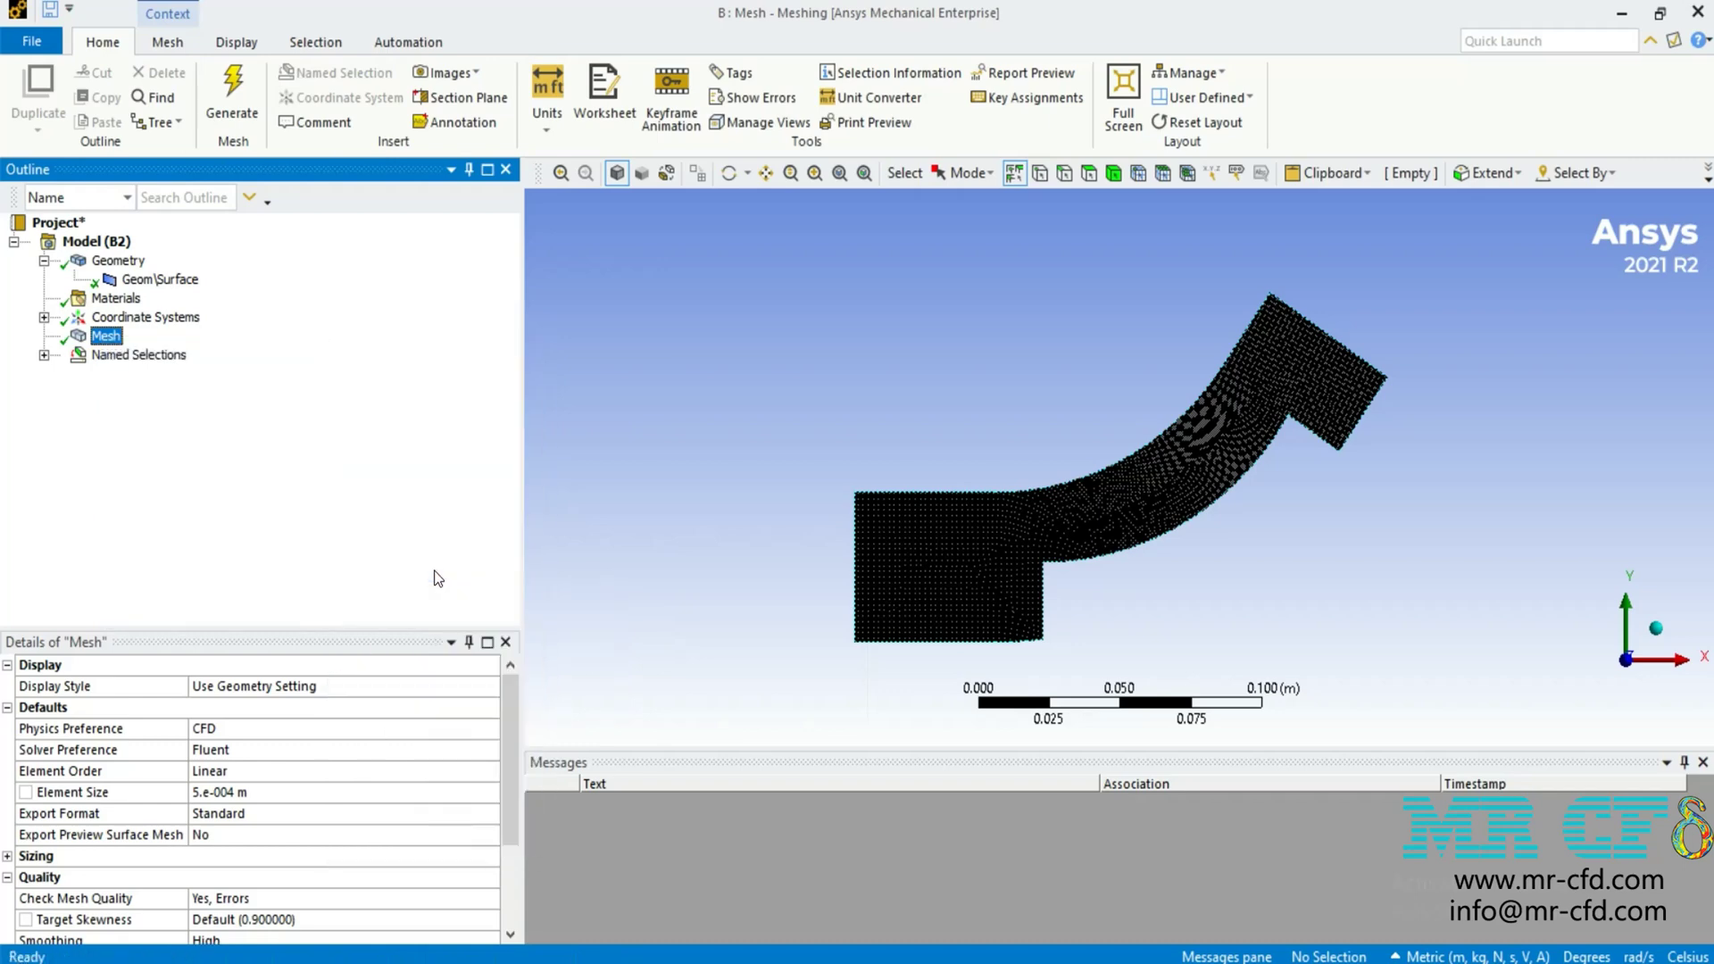
pyautogui.click(264, 710)
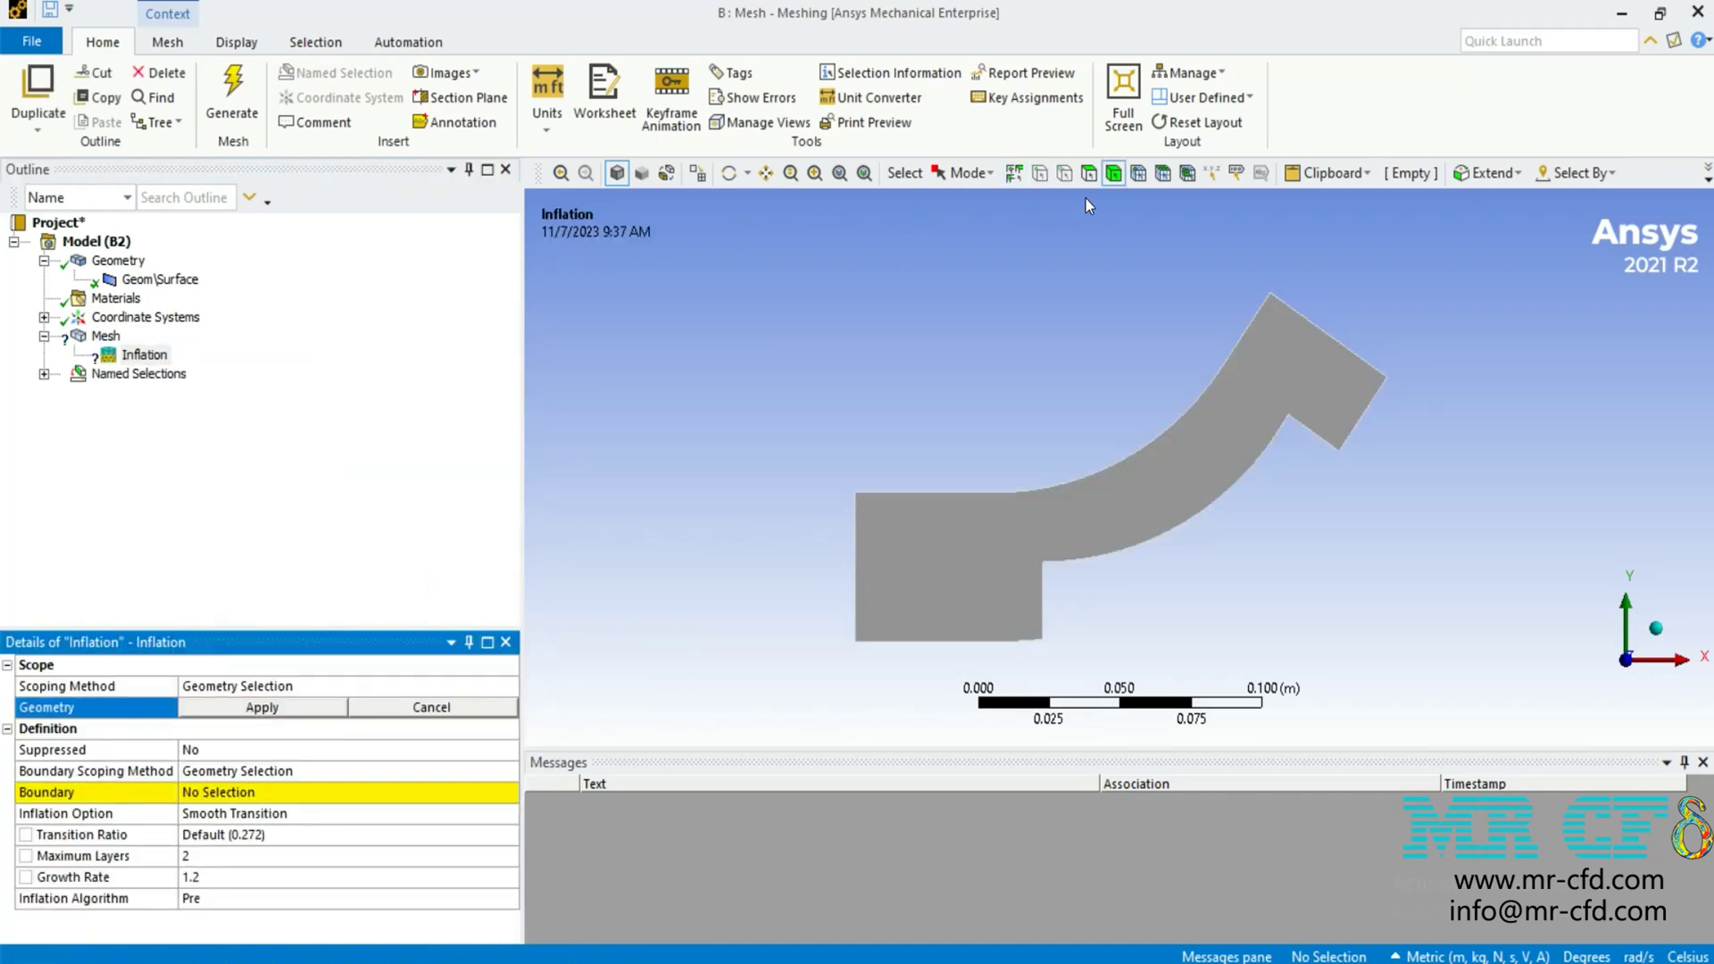
pyautogui.click(951, 593)
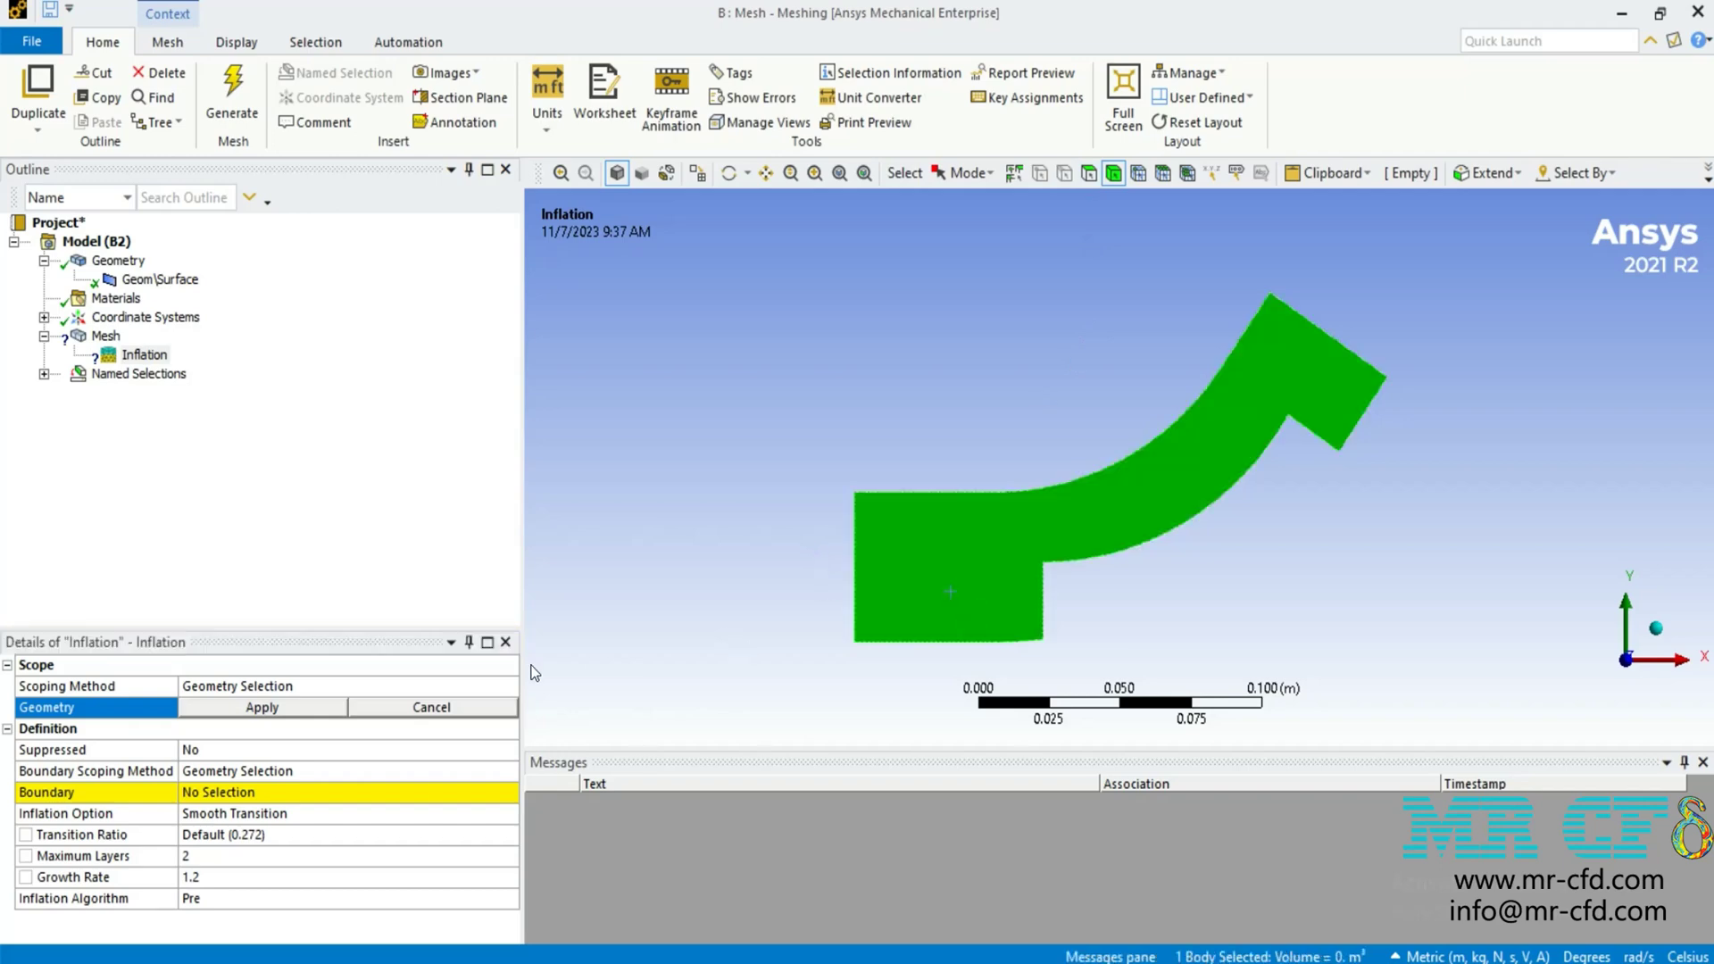
pyautogui.click(223, 709)
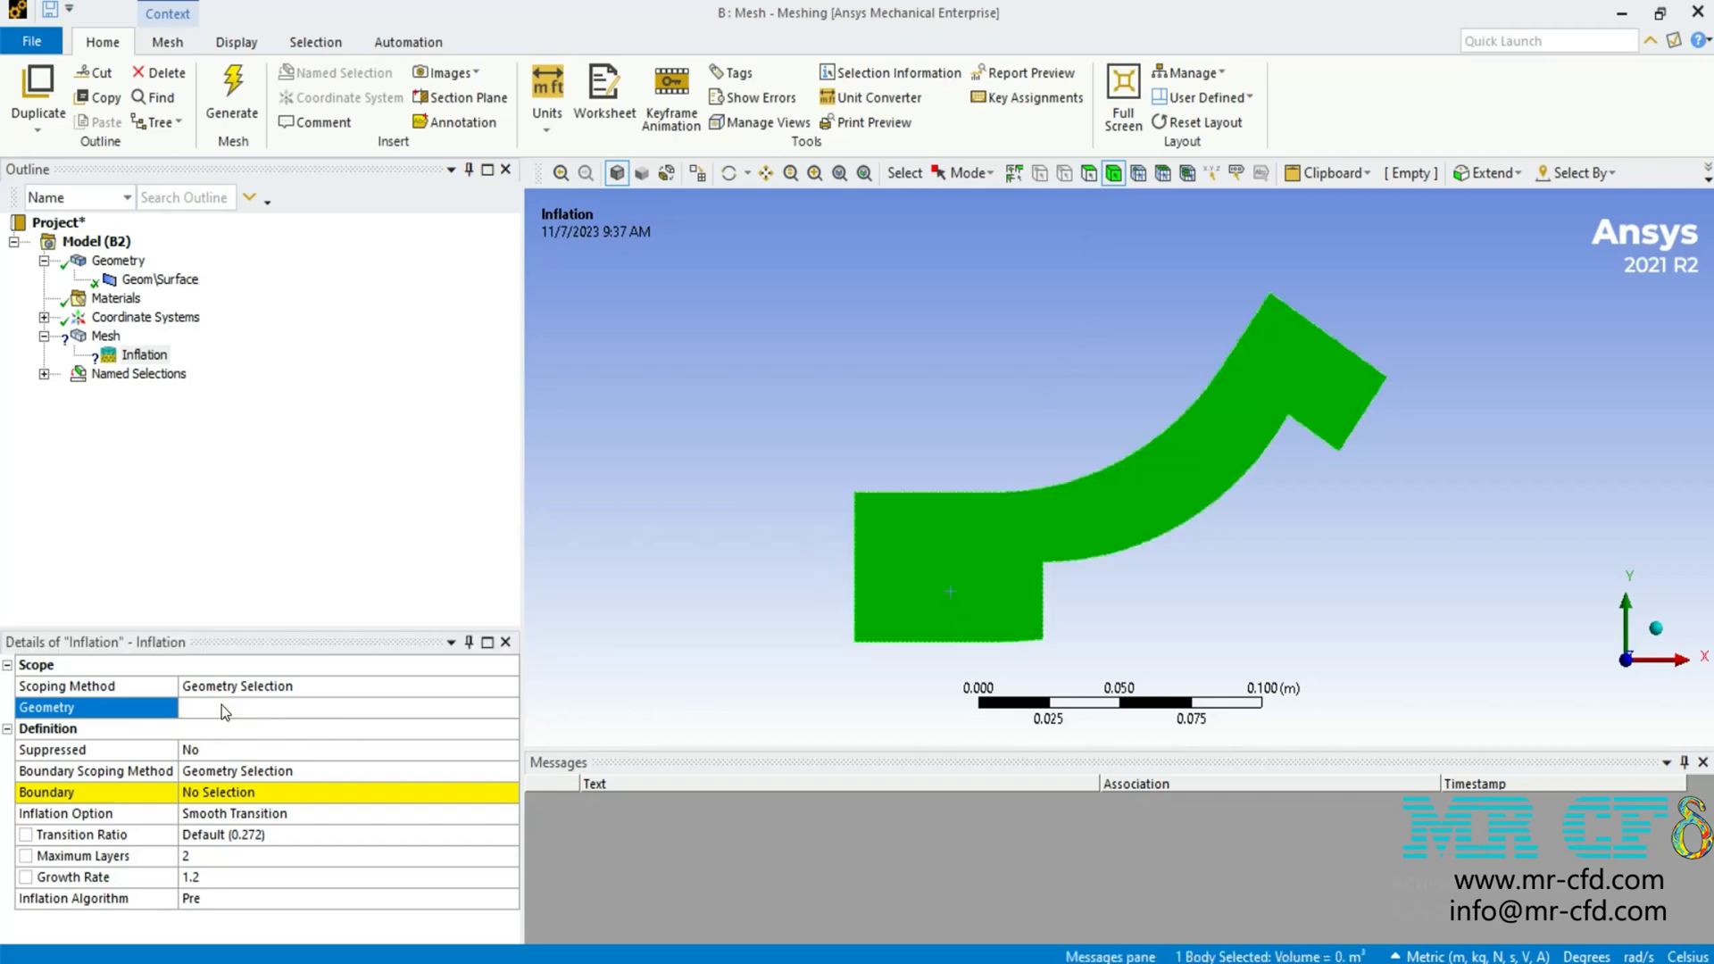
# Set the 9 duct boundary edges as the inflation walls
pyautogui.click(223, 793)
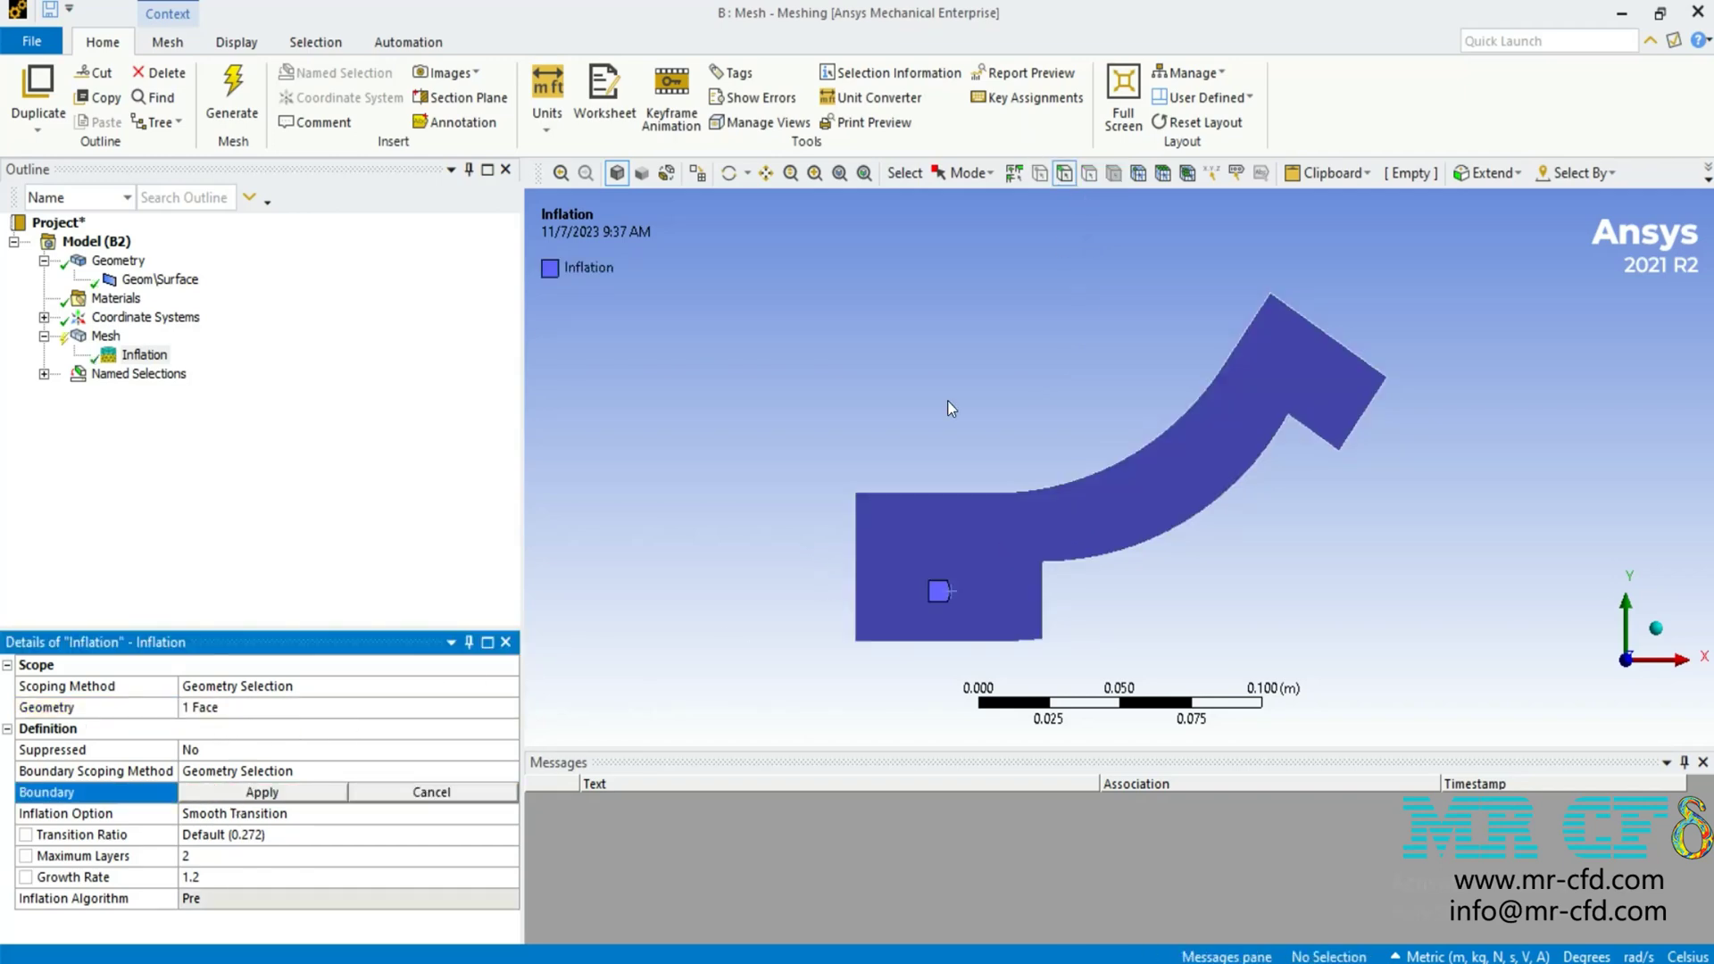
pyautogui.click(909, 492)
pyautogui.keyDown('ctrl'); pyautogui.click(1008, 494); pyautogui.keyUp('ctrl')
pyautogui.keyDown('ctrl'); pyautogui.click(1316, 327); pyautogui.keyUp('ctrl')
pyautogui.keyDown('ctrl'); pyautogui.click(1362, 426); pyautogui.keyUp('ctrl')
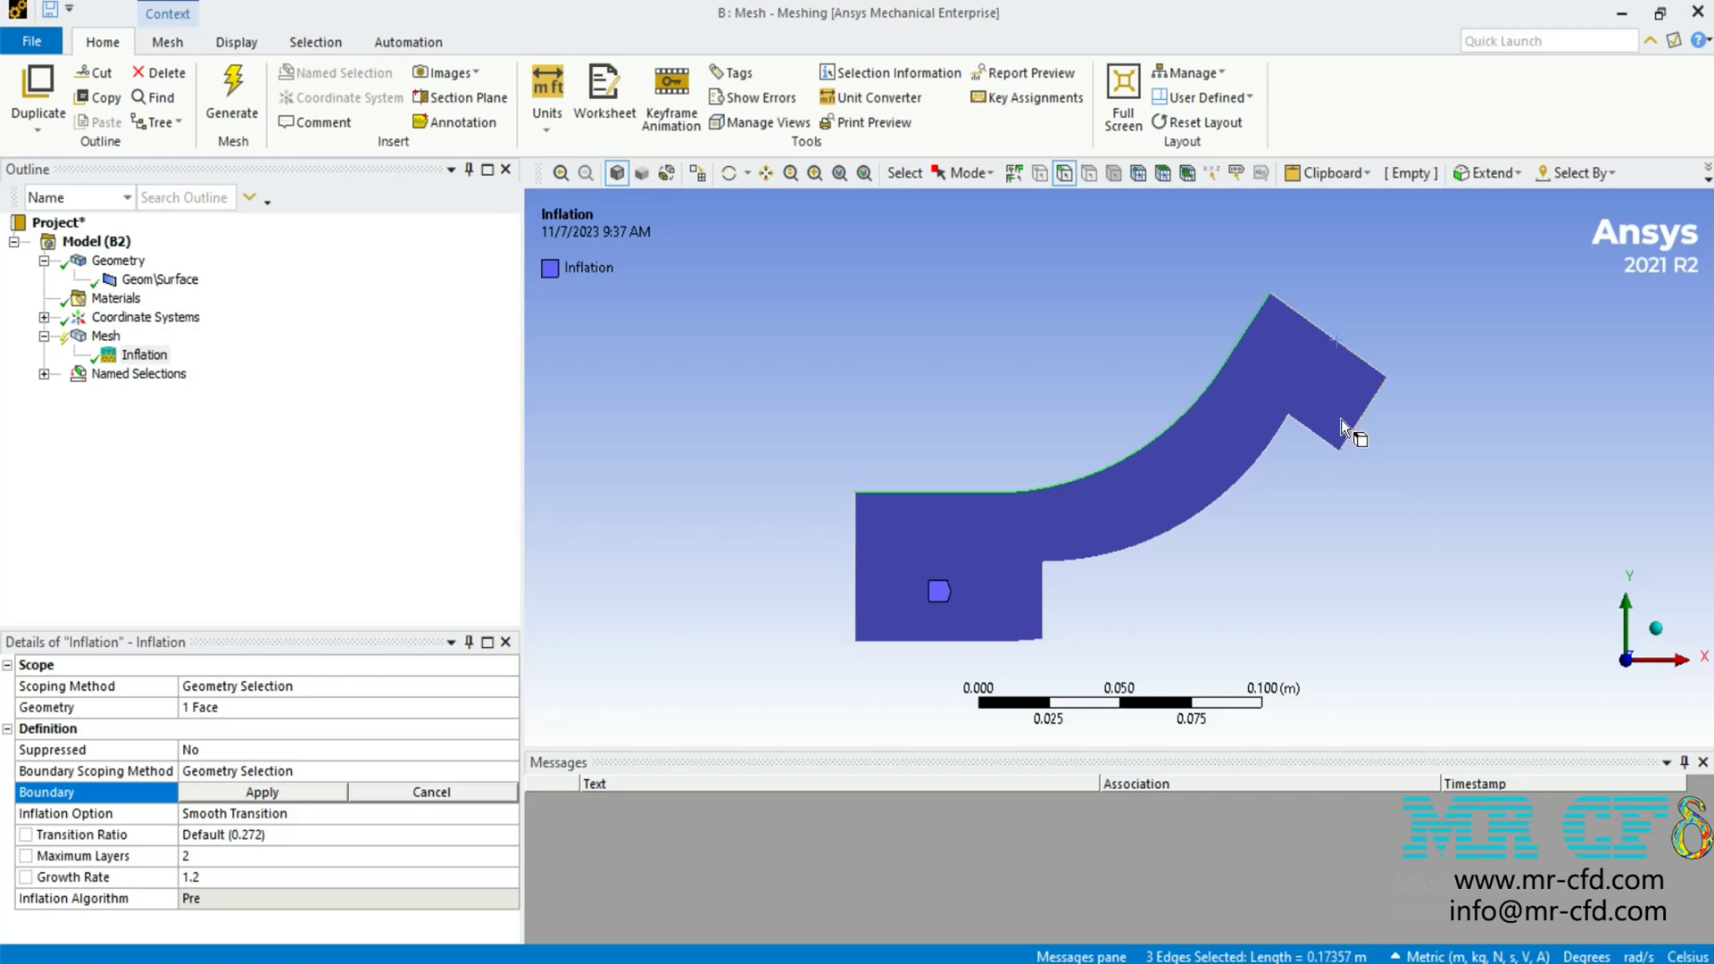
pyautogui.keyDown('ctrl'); pyautogui.click(1319, 439); pyautogui.keyUp('ctrl')
pyautogui.keyDown('ctrl'); pyautogui.click(1267, 446); pyautogui.keyUp('ctrl')
pyautogui.keyDown('ctrl'); pyautogui.click(1039, 585); pyautogui.keyUp('ctrl')
pyautogui.keyDown('ctrl'); pyautogui.click(1038, 641); pyautogui.keyUp('ctrl')
pyautogui.keyDown('ctrl'); pyautogui.click(989, 642); pyautogui.keyUp('ctrl')
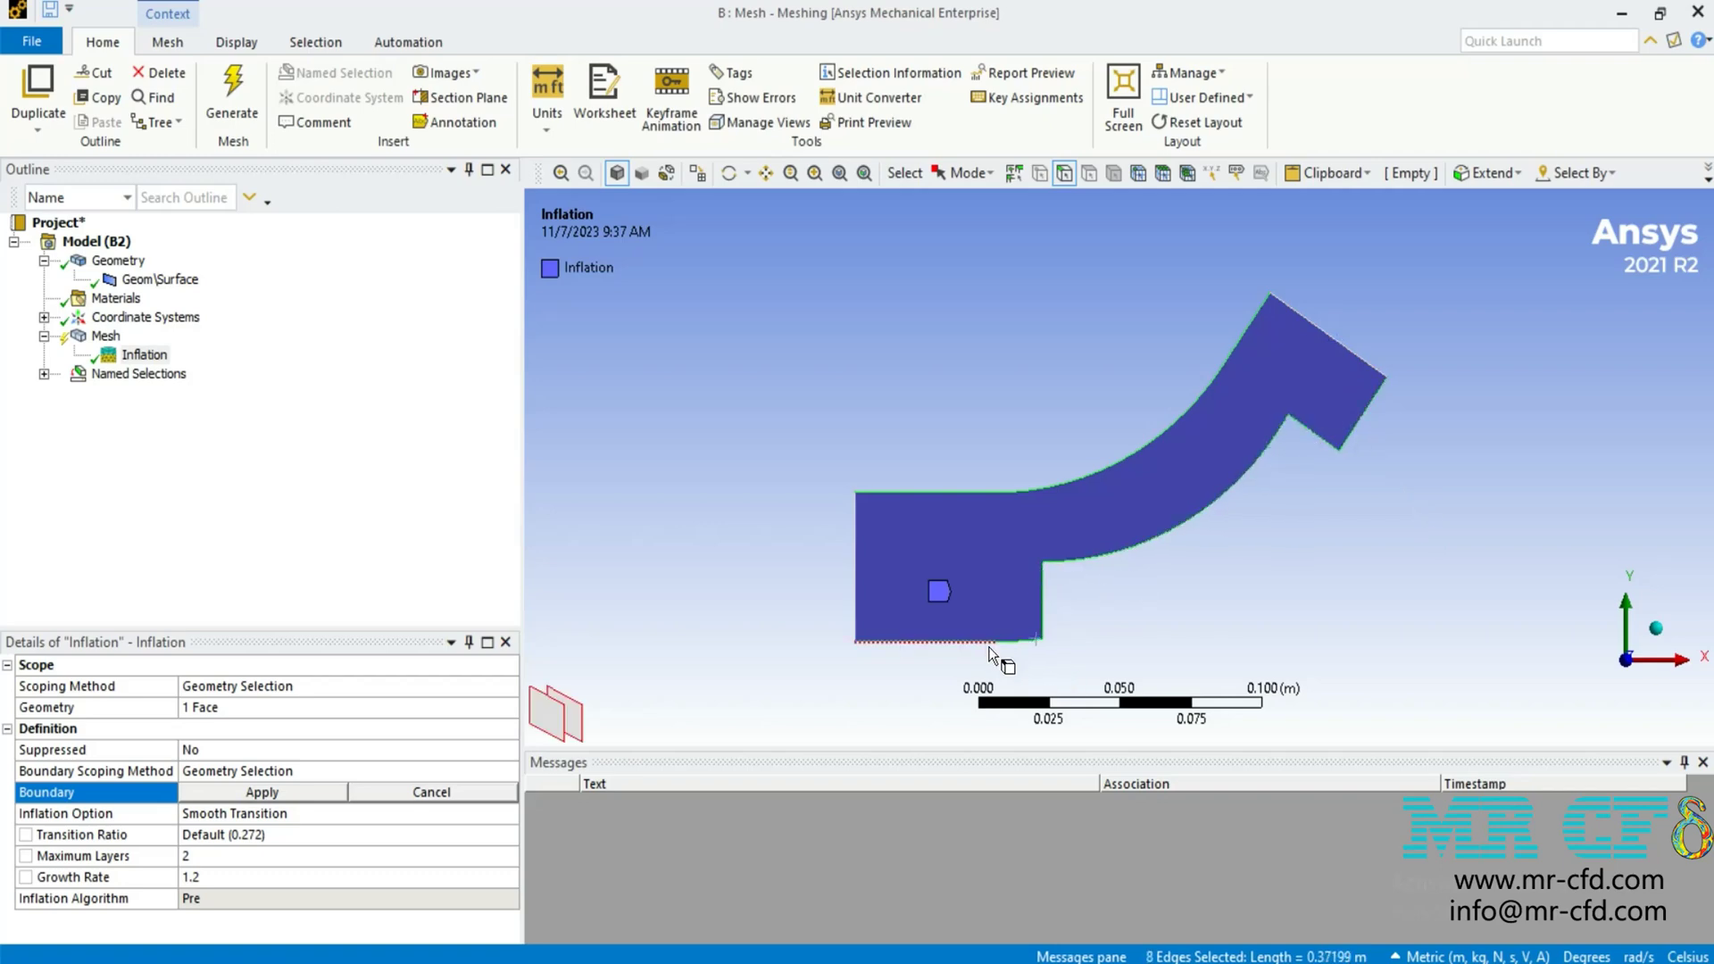
pyautogui.keyDown('ctrl'); pyautogui.click(962, 643); pyautogui.keyUp('ctrl')
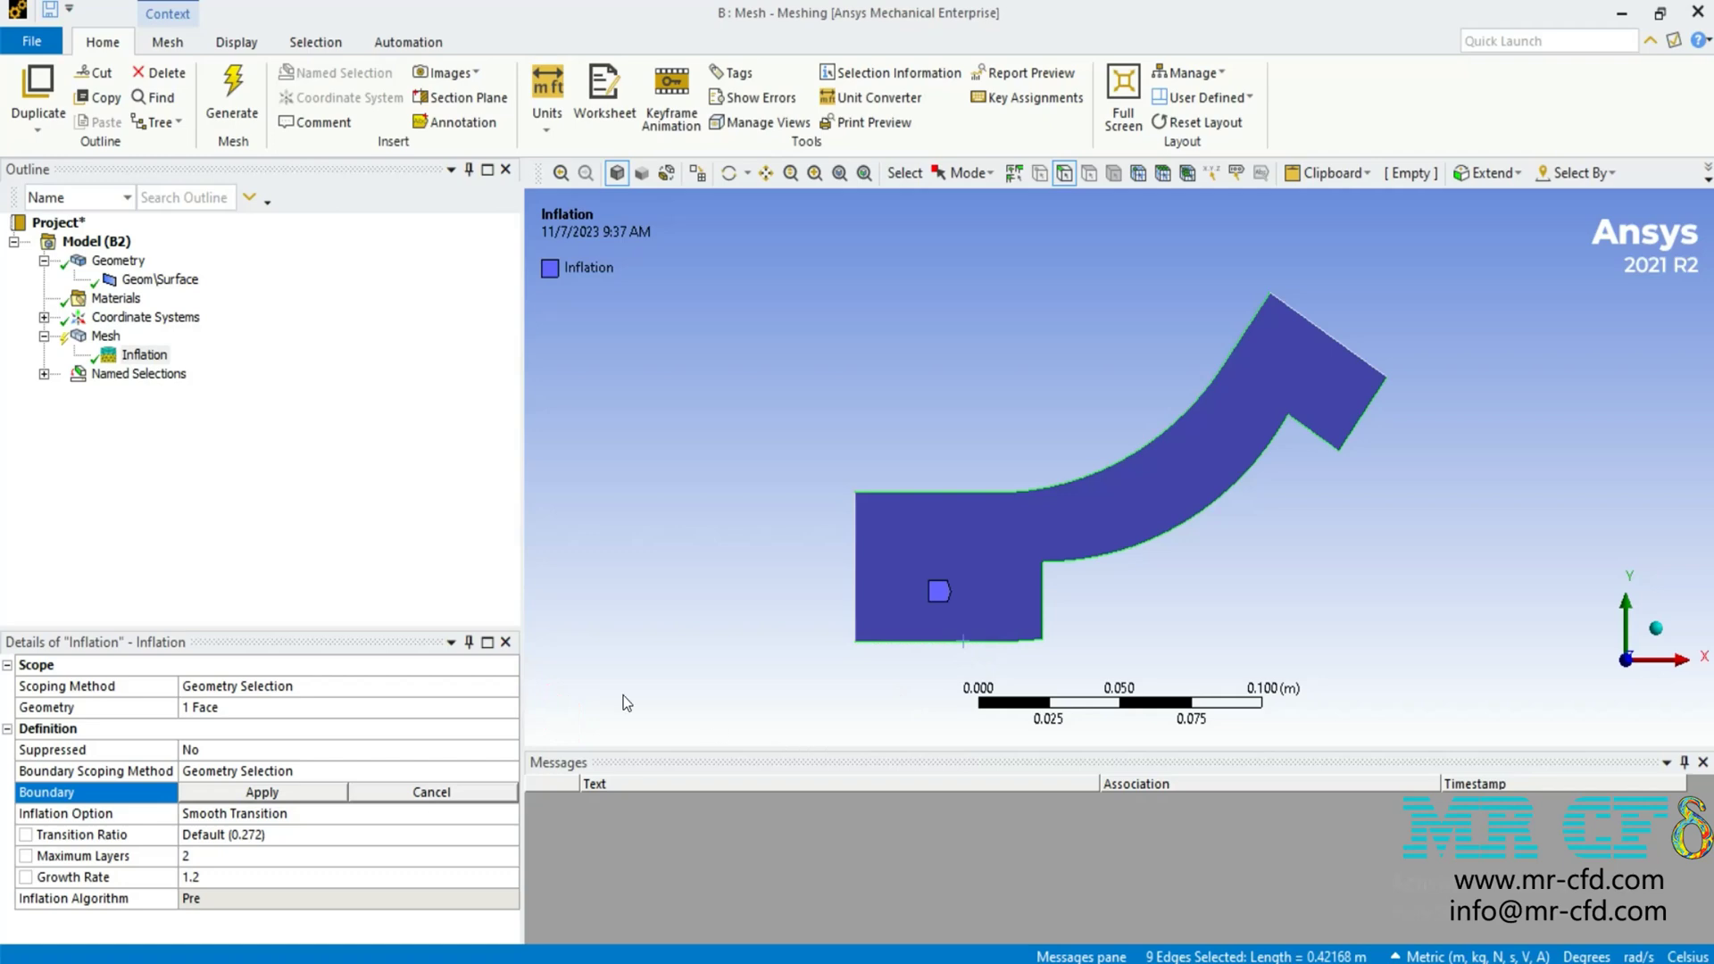
pyautogui.click(268, 793)
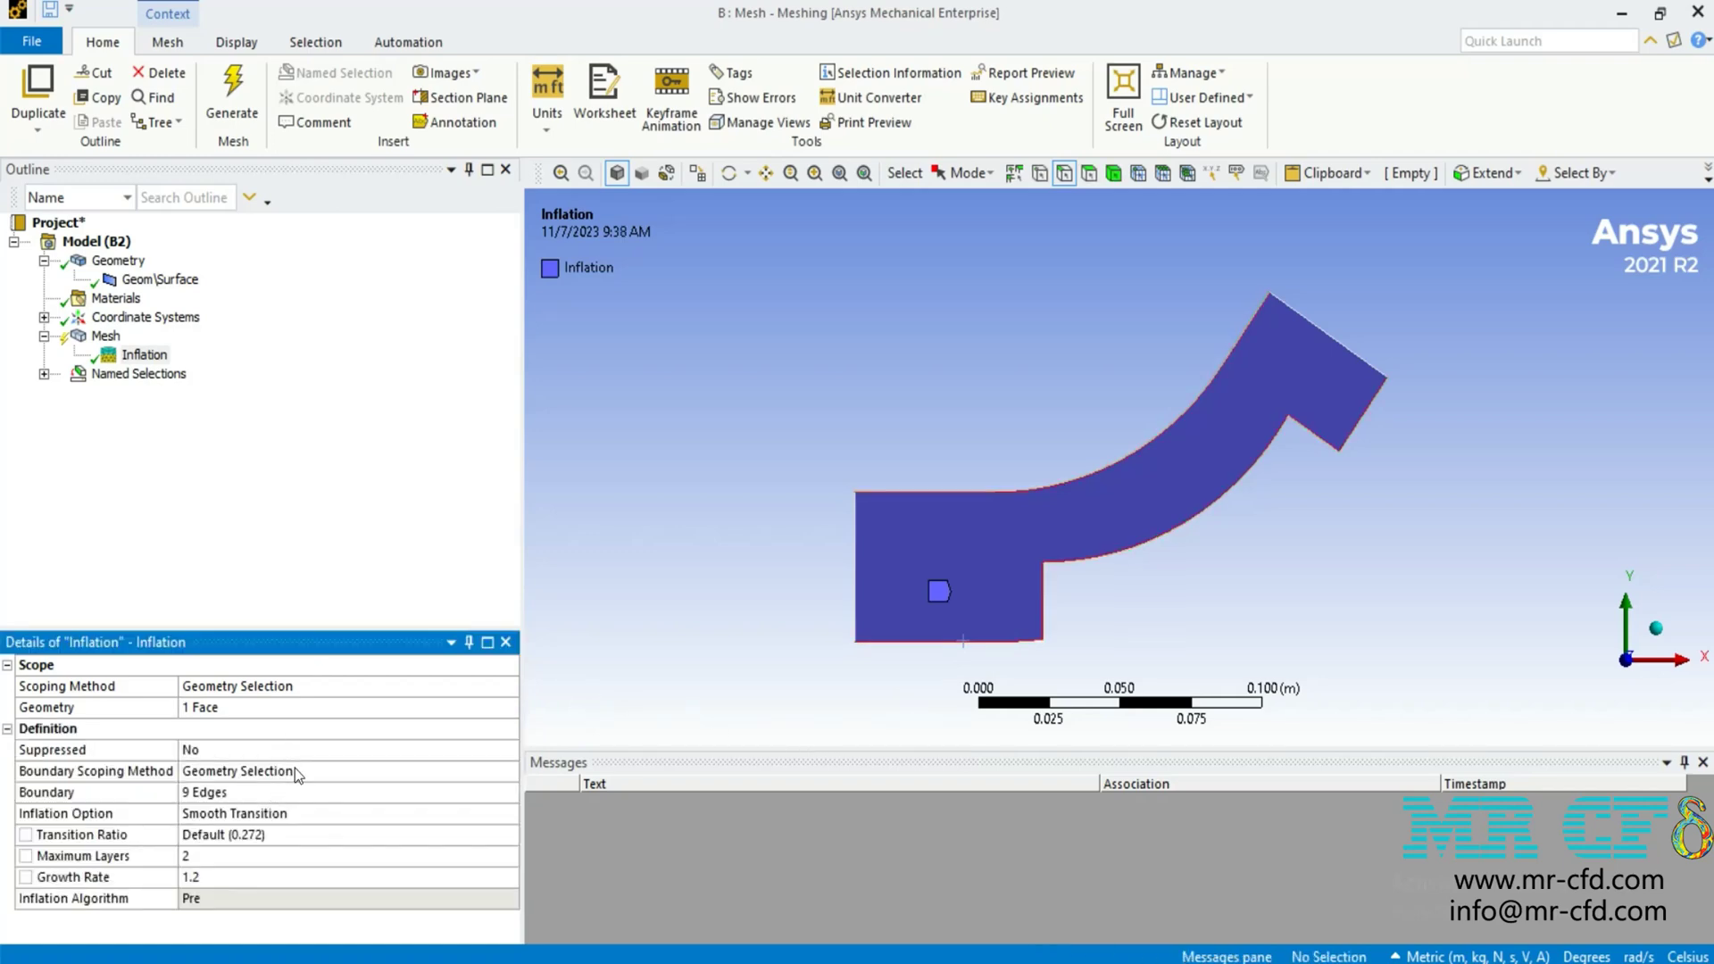
# Set the inflation Maximum Layers to 10
pyautogui.click(273, 854)
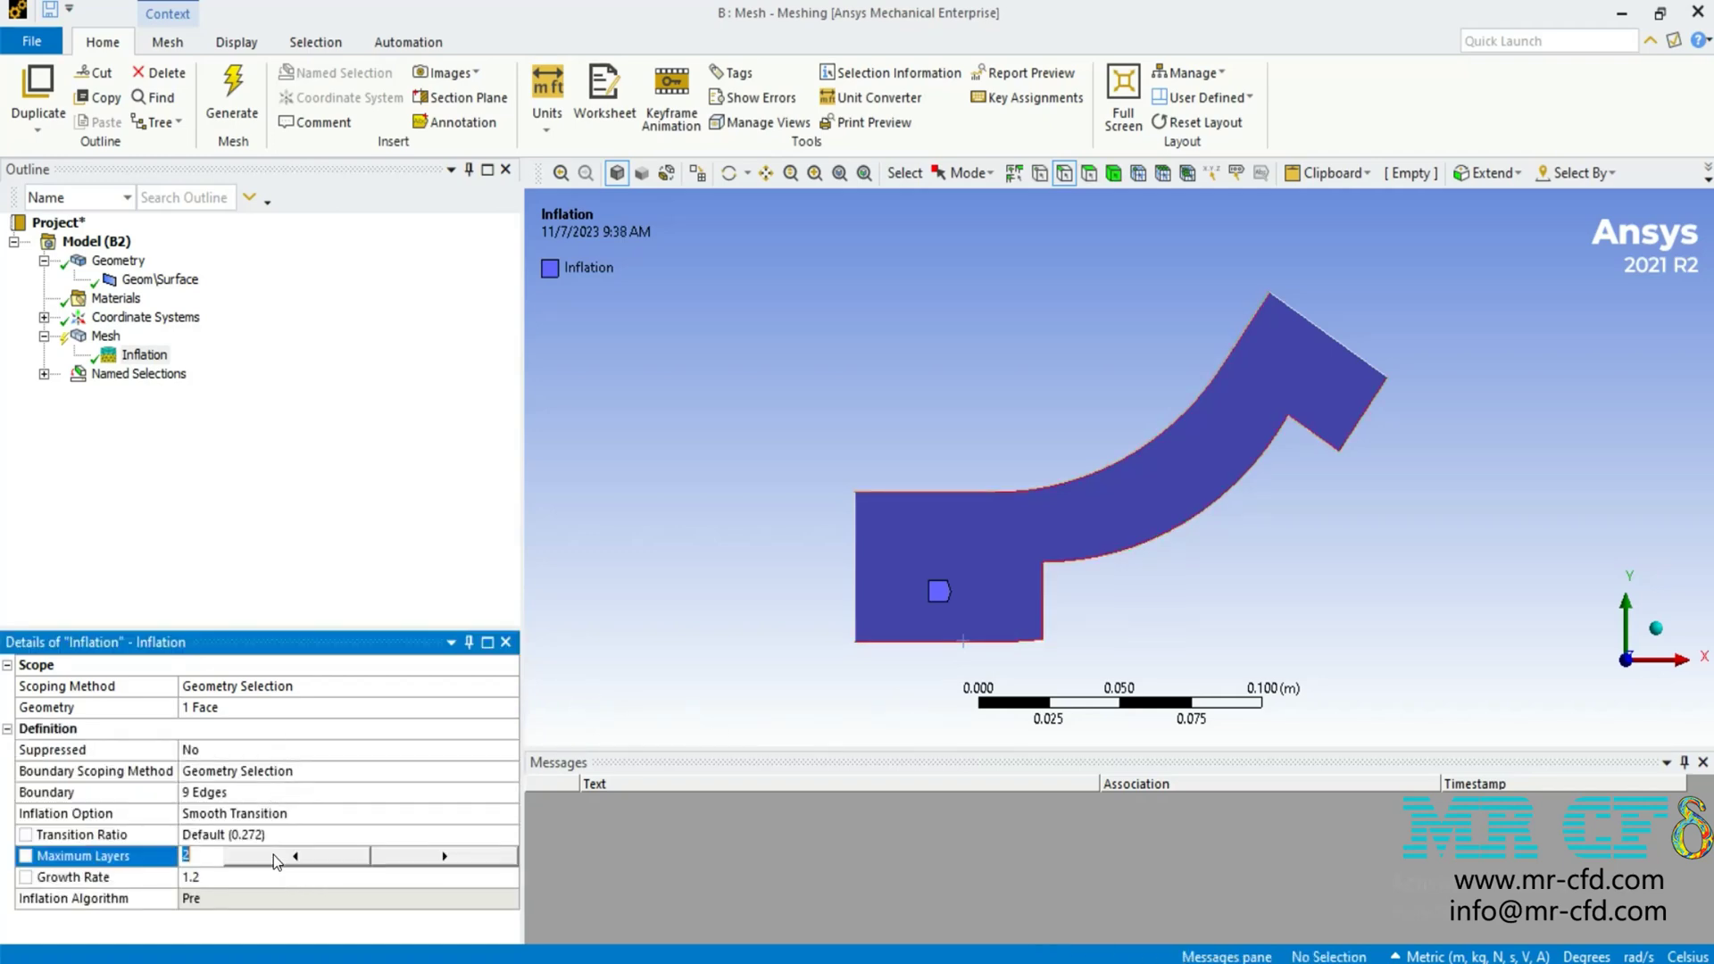
pyautogui.write('10')
pyautogui.press('Return')
# Regenerate the mesh with inflation and box-zoom in on the wall boundary layers
pyautogui.click(255, 102)
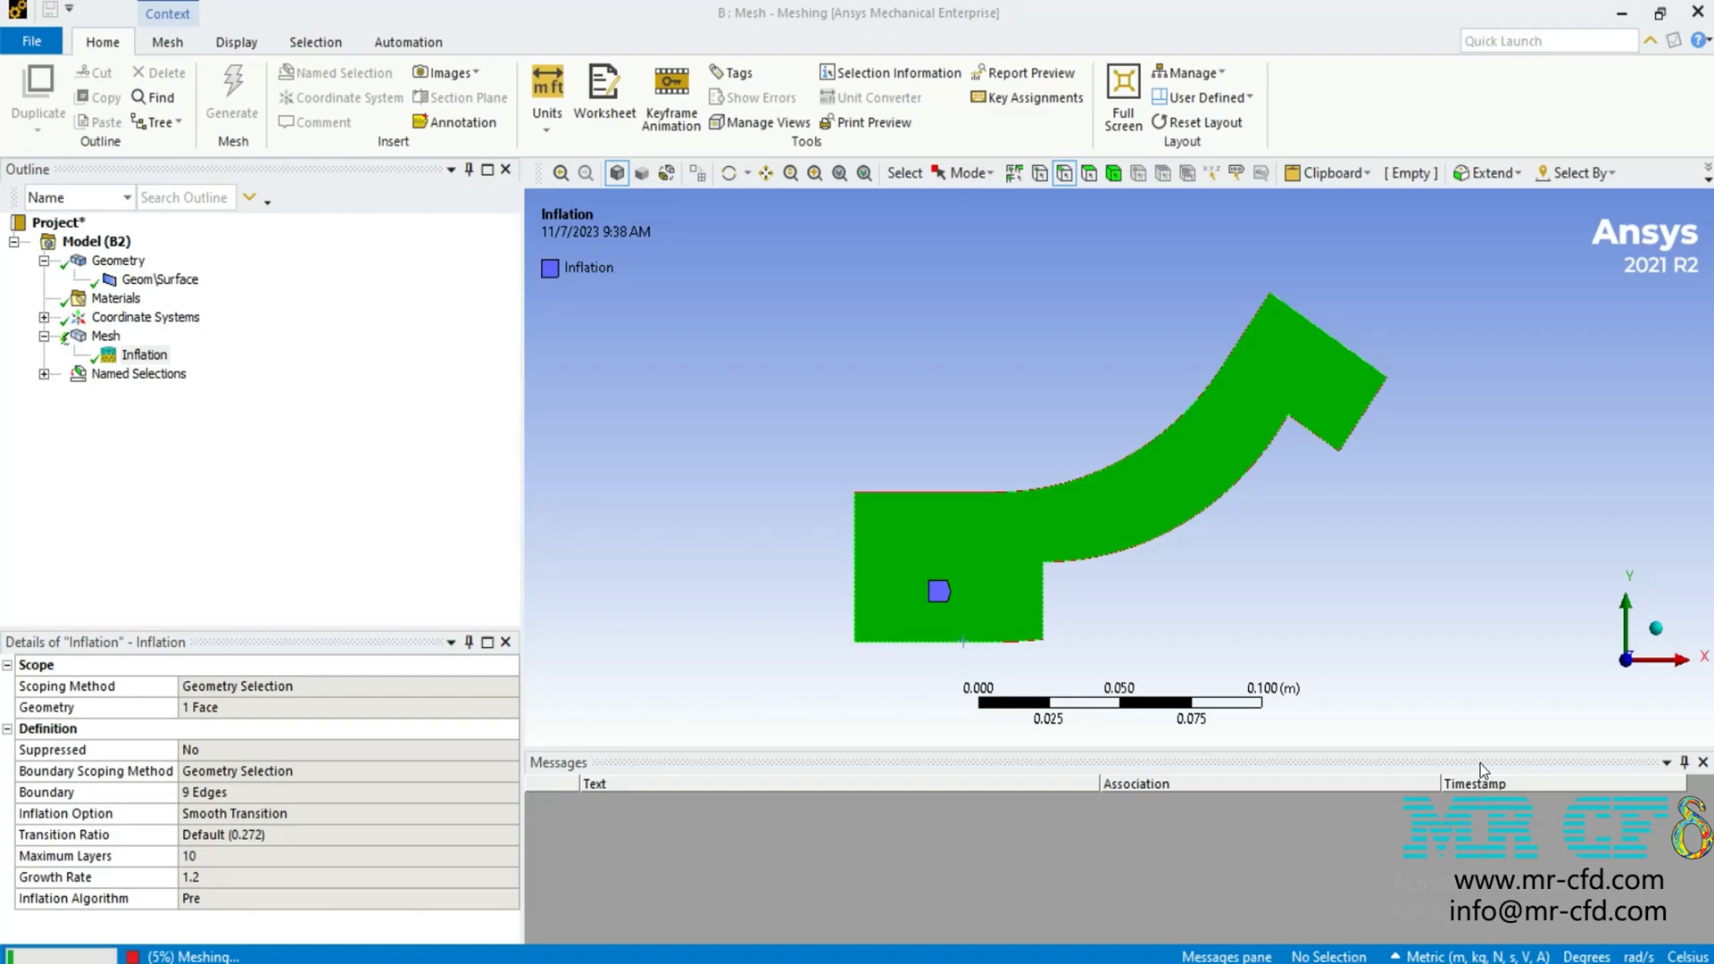
pyautogui.scroll(5, 1118, 614)
pyautogui.scroll(10, 1218, 674)
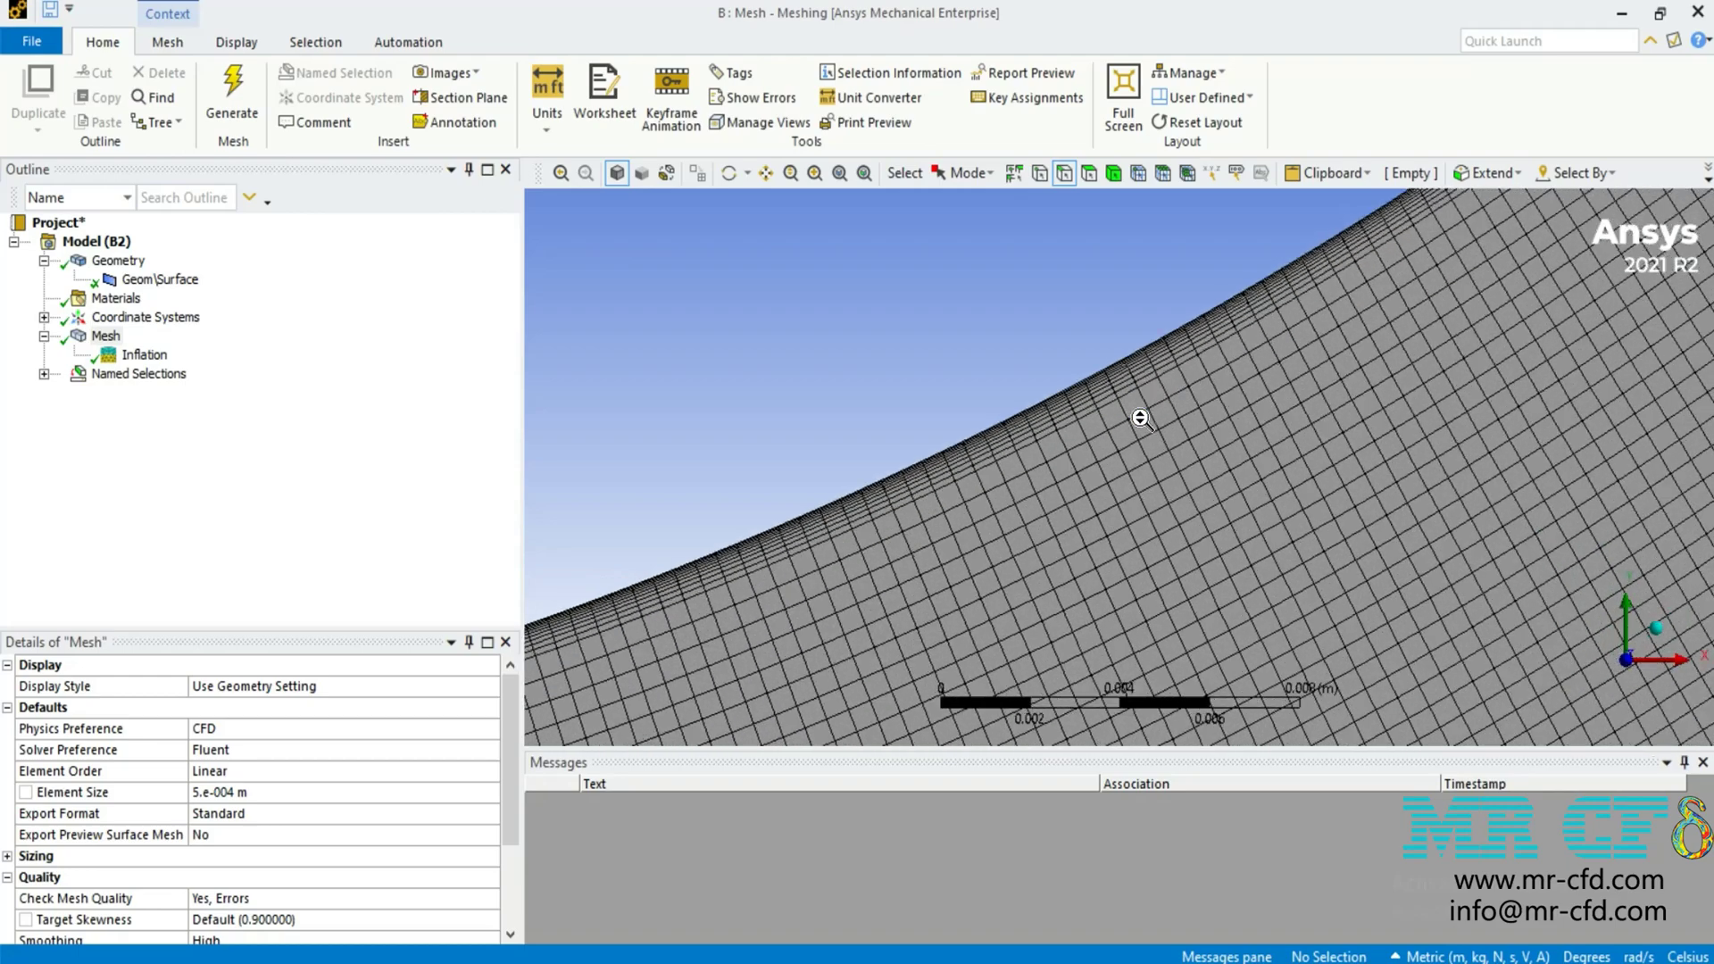
pyautogui.press('F7')
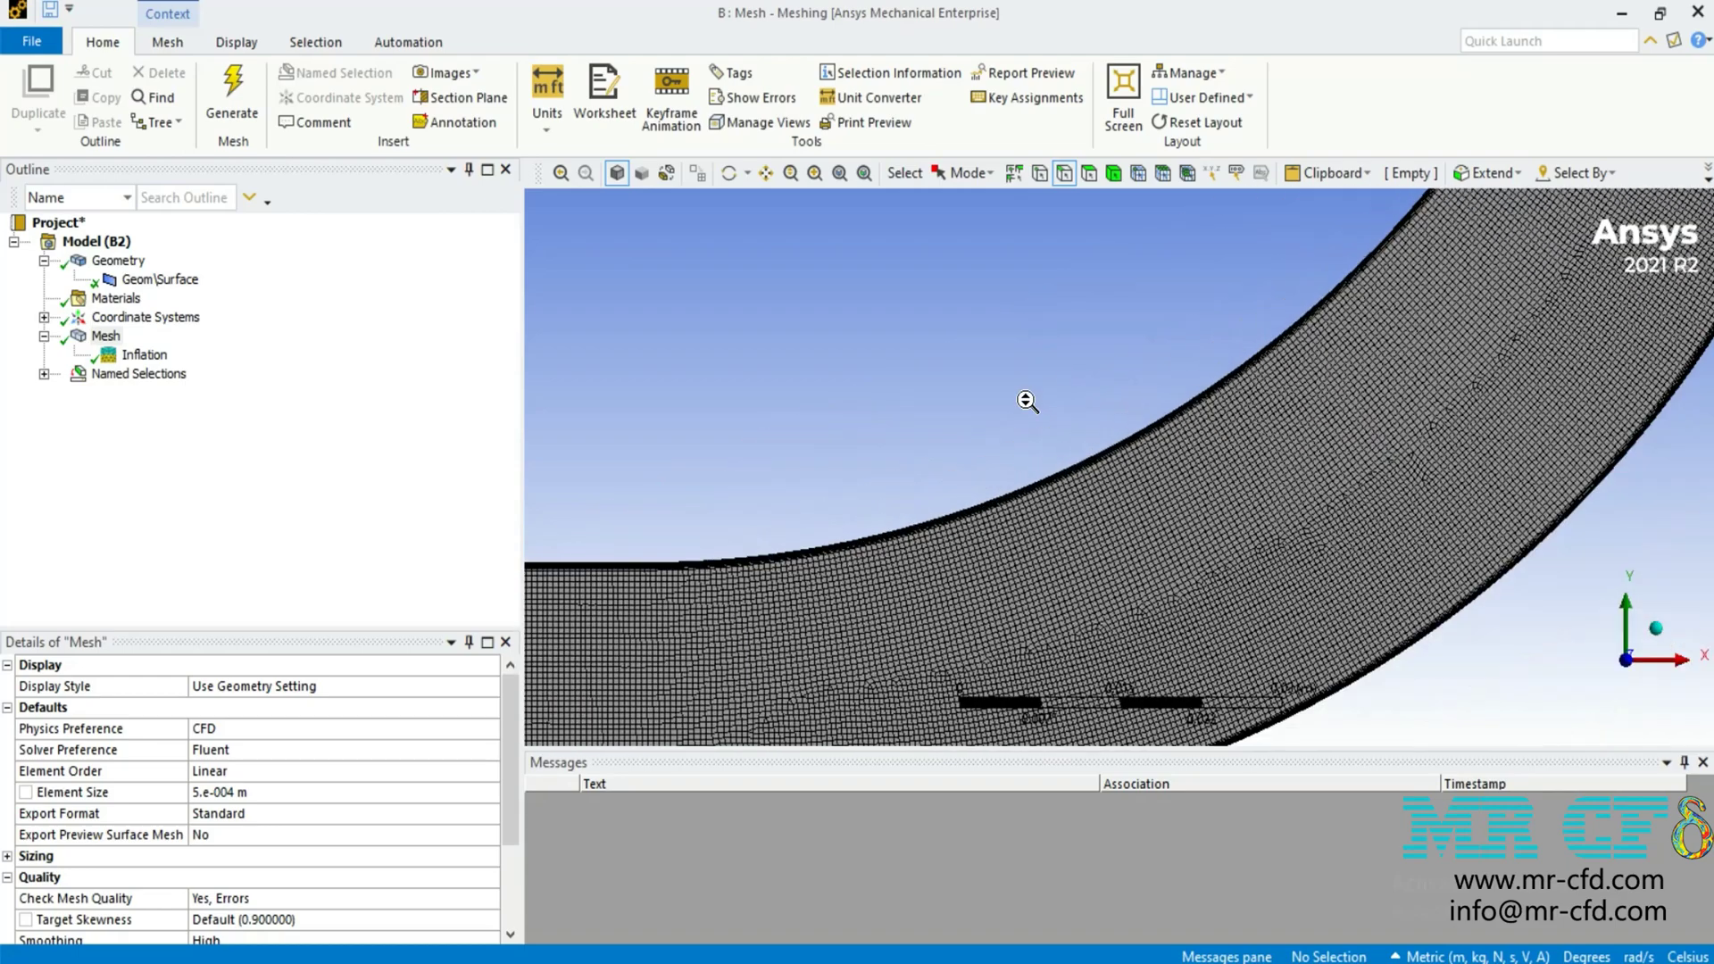
pyautogui.click(815, 172)
pyautogui.moveTo(913, 626); pyautogui.dragTo(968, 661)
pyautogui.moveTo(967, 521); pyautogui.dragTo(1125, 576)
pyautogui.moveTo(1006, 441); pyautogui.dragTo(1152, 549)
pyautogui.moveTo(1067, 332); pyautogui.dragTo(1350, 623)
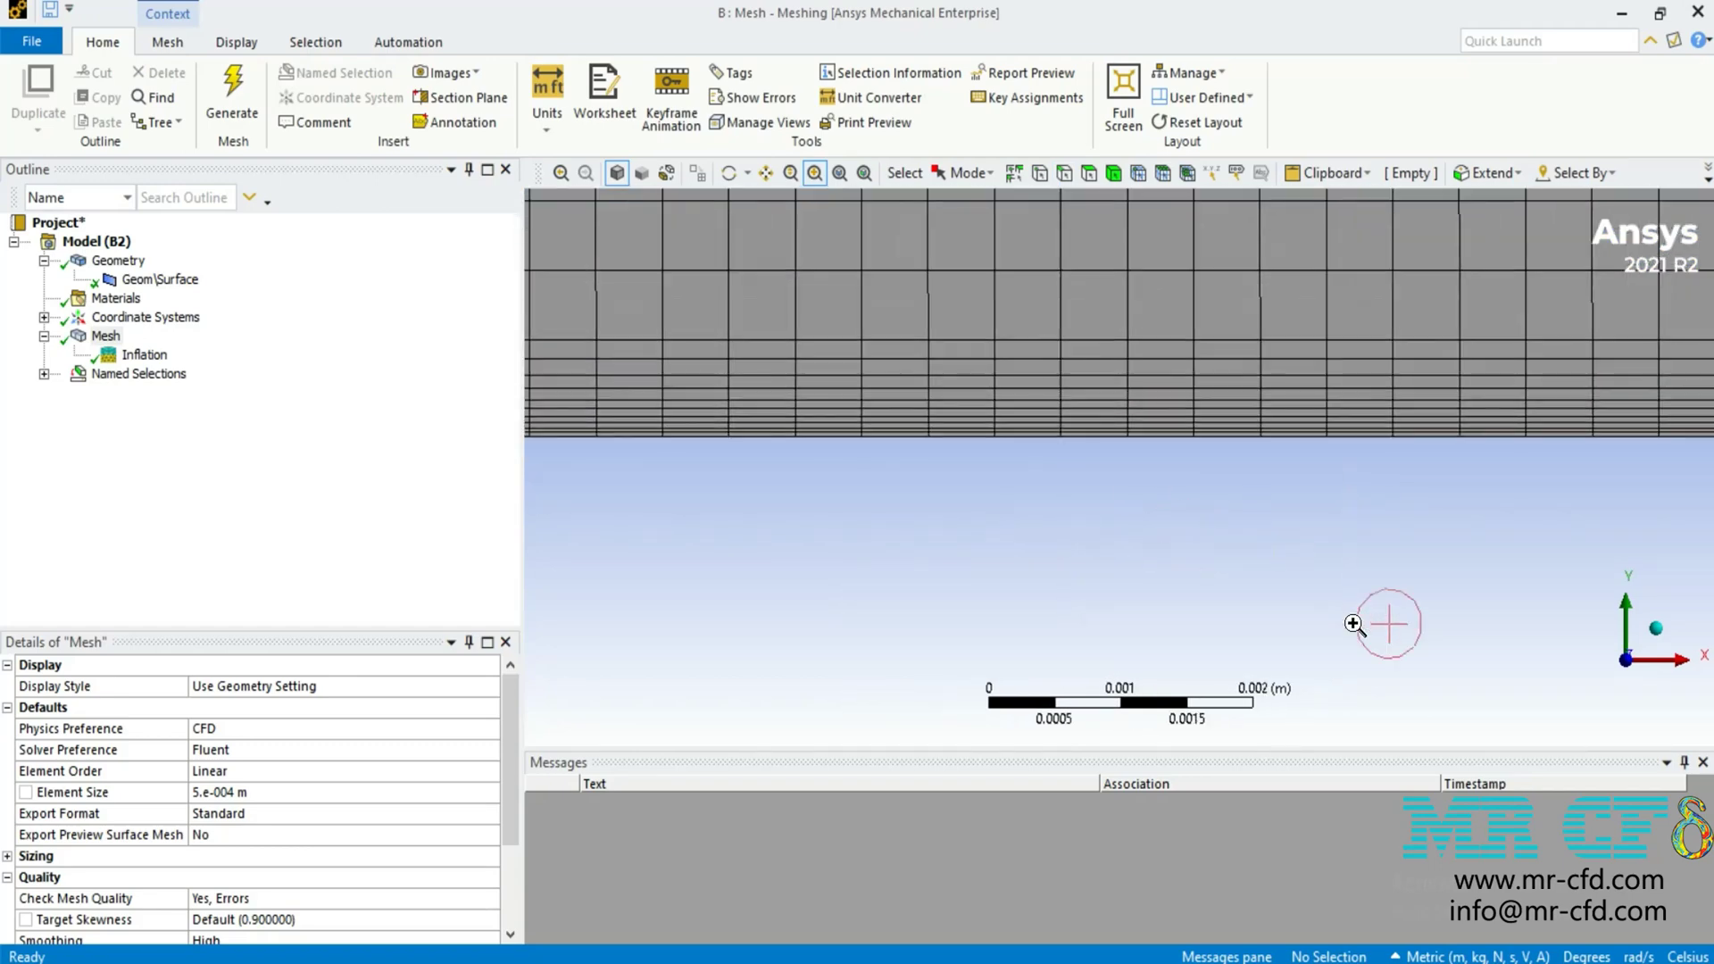
# Inspect the right arm's corner mesh from isometric and front views, then open File > Export
pyautogui.click(1656, 627)
pyautogui.scroll(-5, 1185, 382)
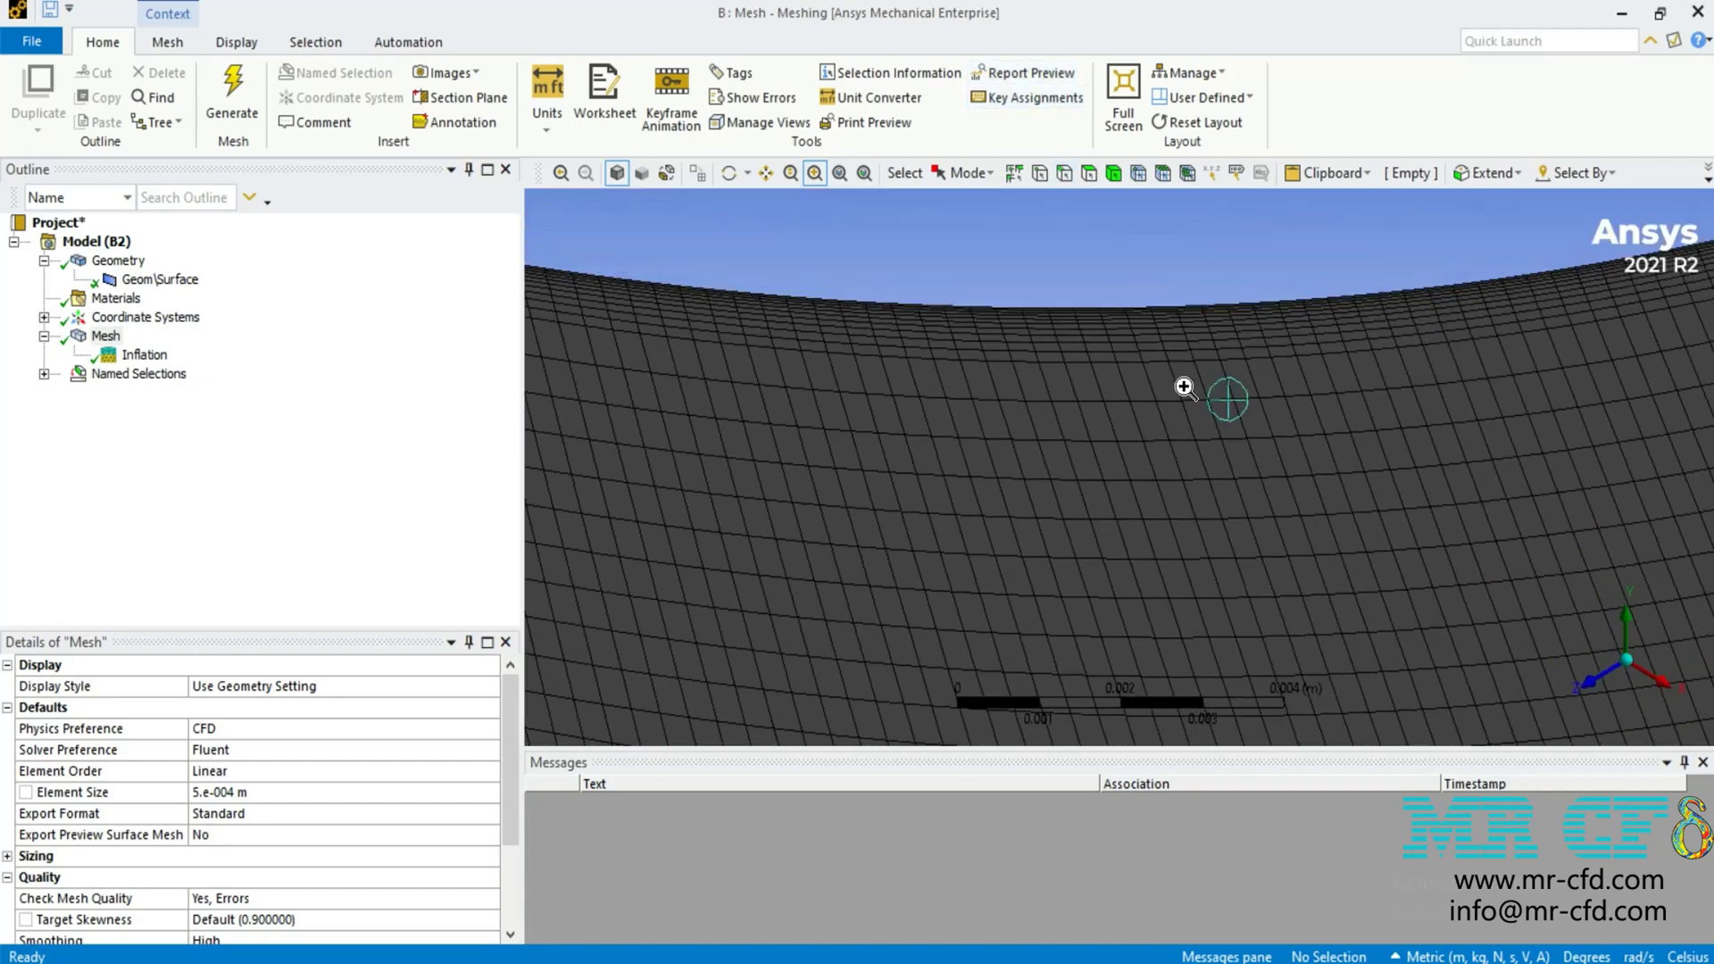
pyautogui.scroll(-5, 1294, 449)
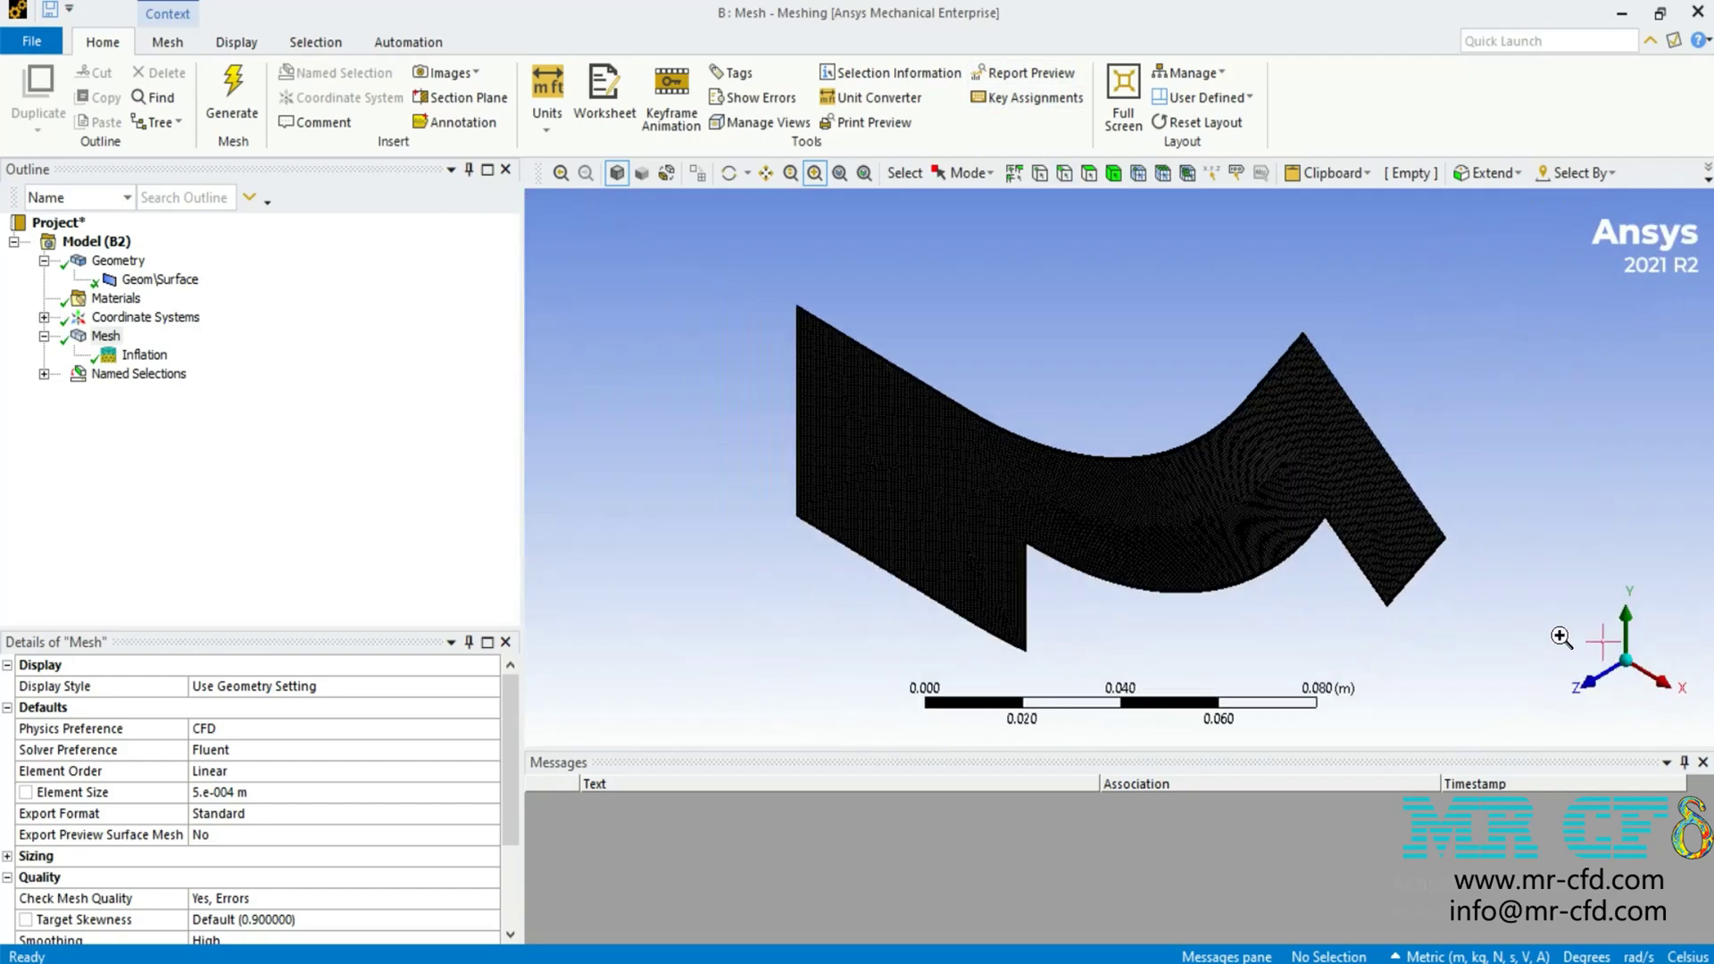
pyautogui.click(1598, 672)
pyautogui.moveTo(1527, 383); pyautogui.dragTo(1602, 464)
pyautogui.moveTo(910, 375); pyautogui.dragTo(1035, 482)
pyautogui.moveTo(1465, 559); pyautogui.dragTo(1171, 473)
pyautogui.scroll(-10, 1170, 473)
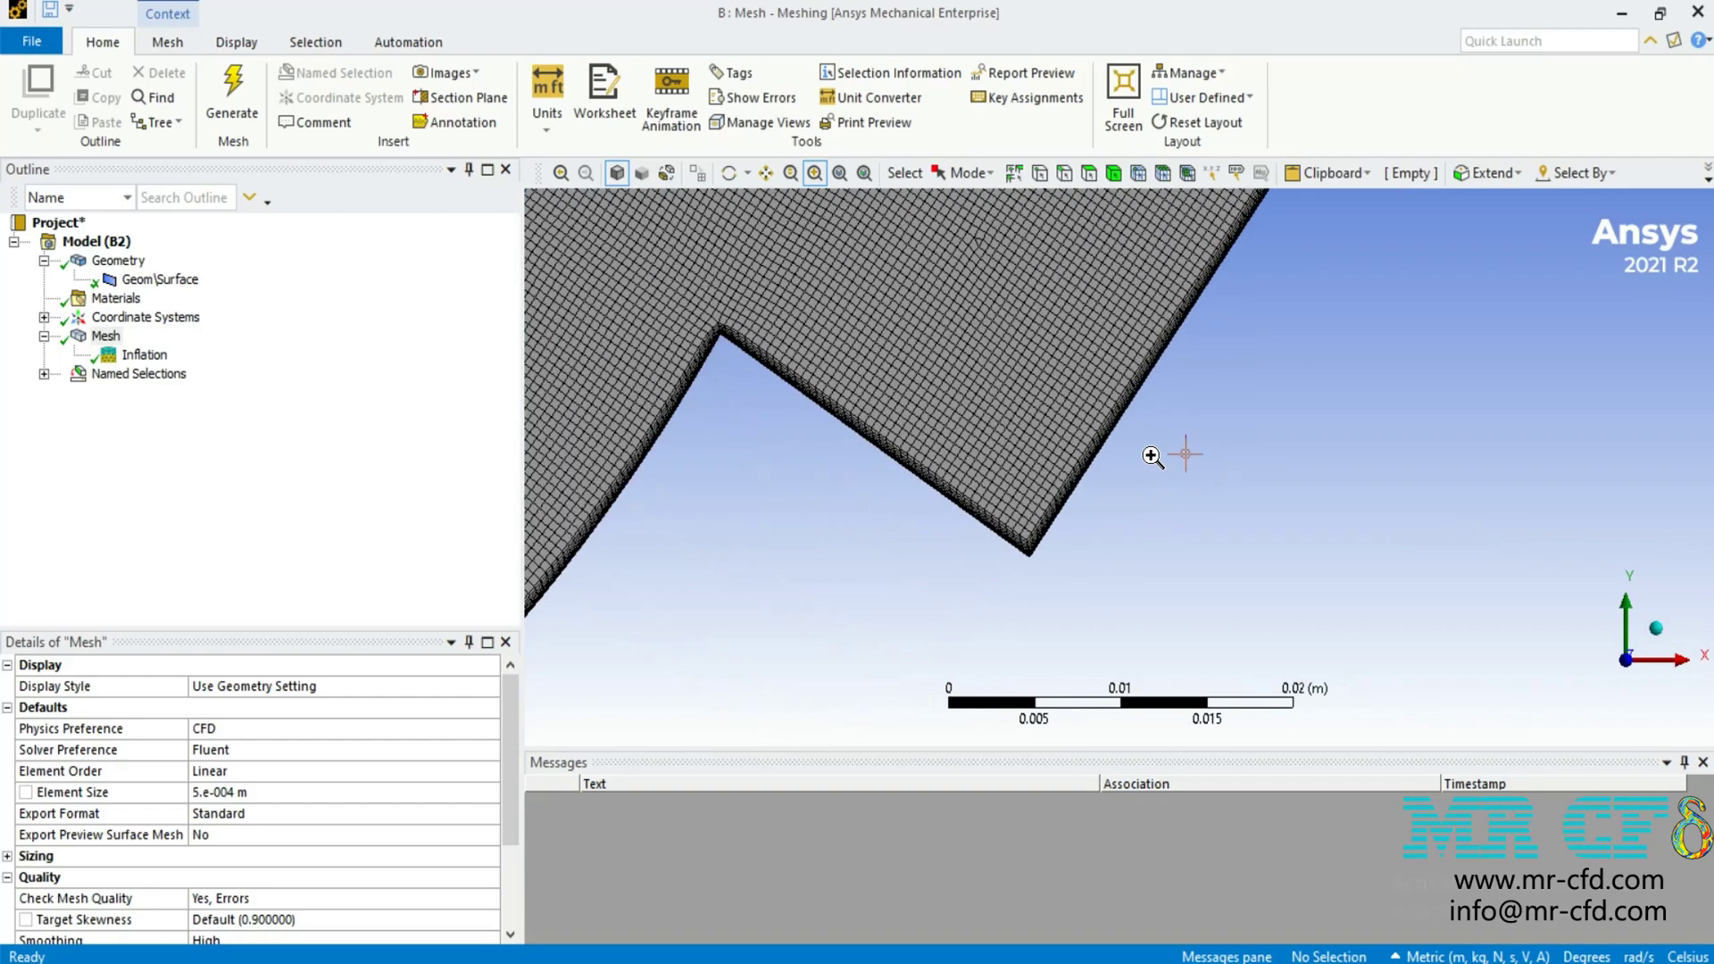
pyautogui.scroll(-2, 1146, 457)
pyautogui.click(31, 41)
pyautogui.click(21, 532)
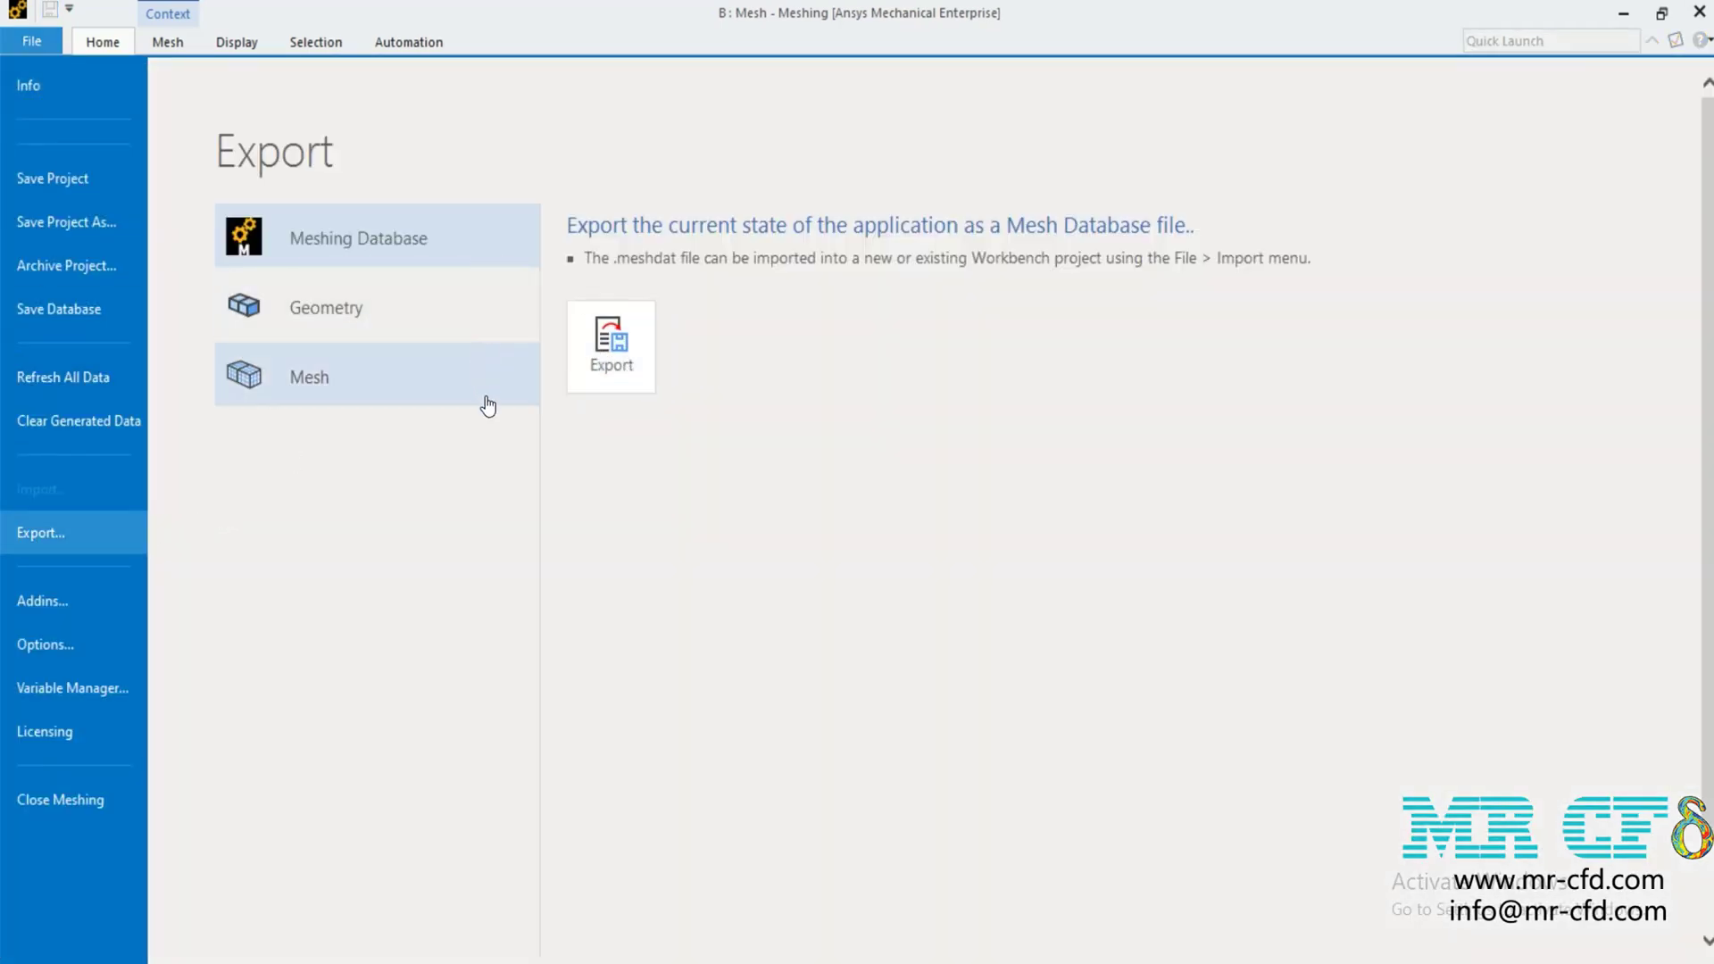
# Export the mesh as a FLUENT Input File (.msh), entering 'mesh' as the file name
pyautogui.click(451, 382)
pyautogui.click(786, 446)
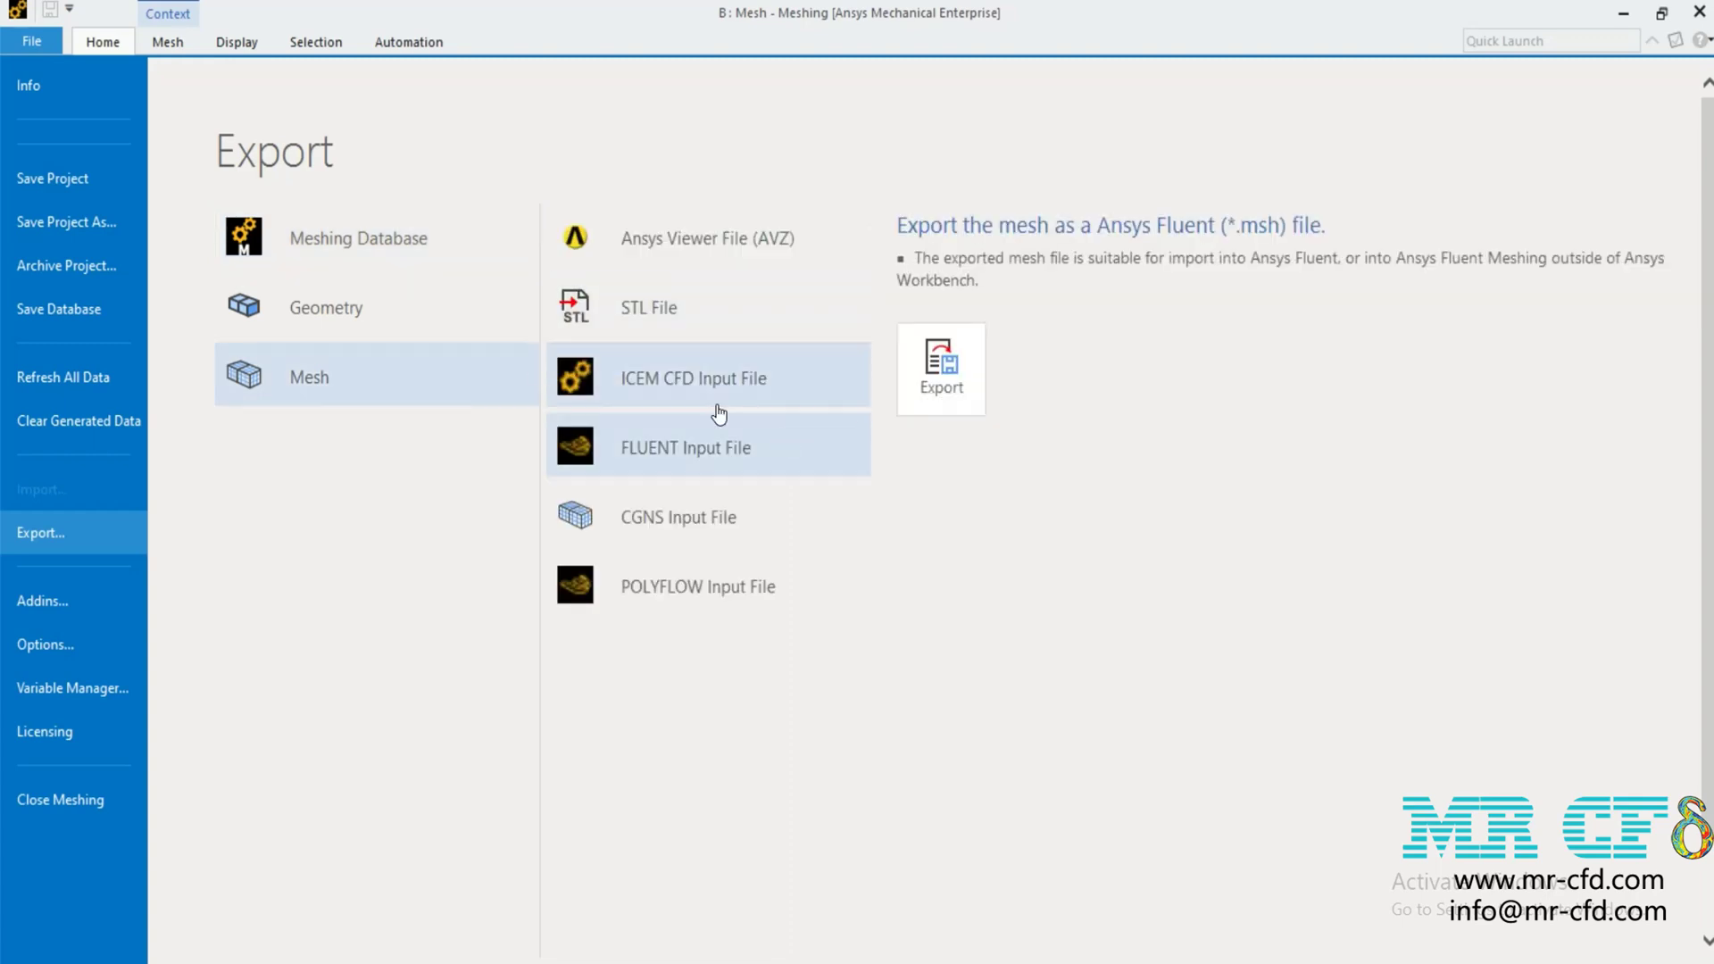
pyautogui.click(975, 366)
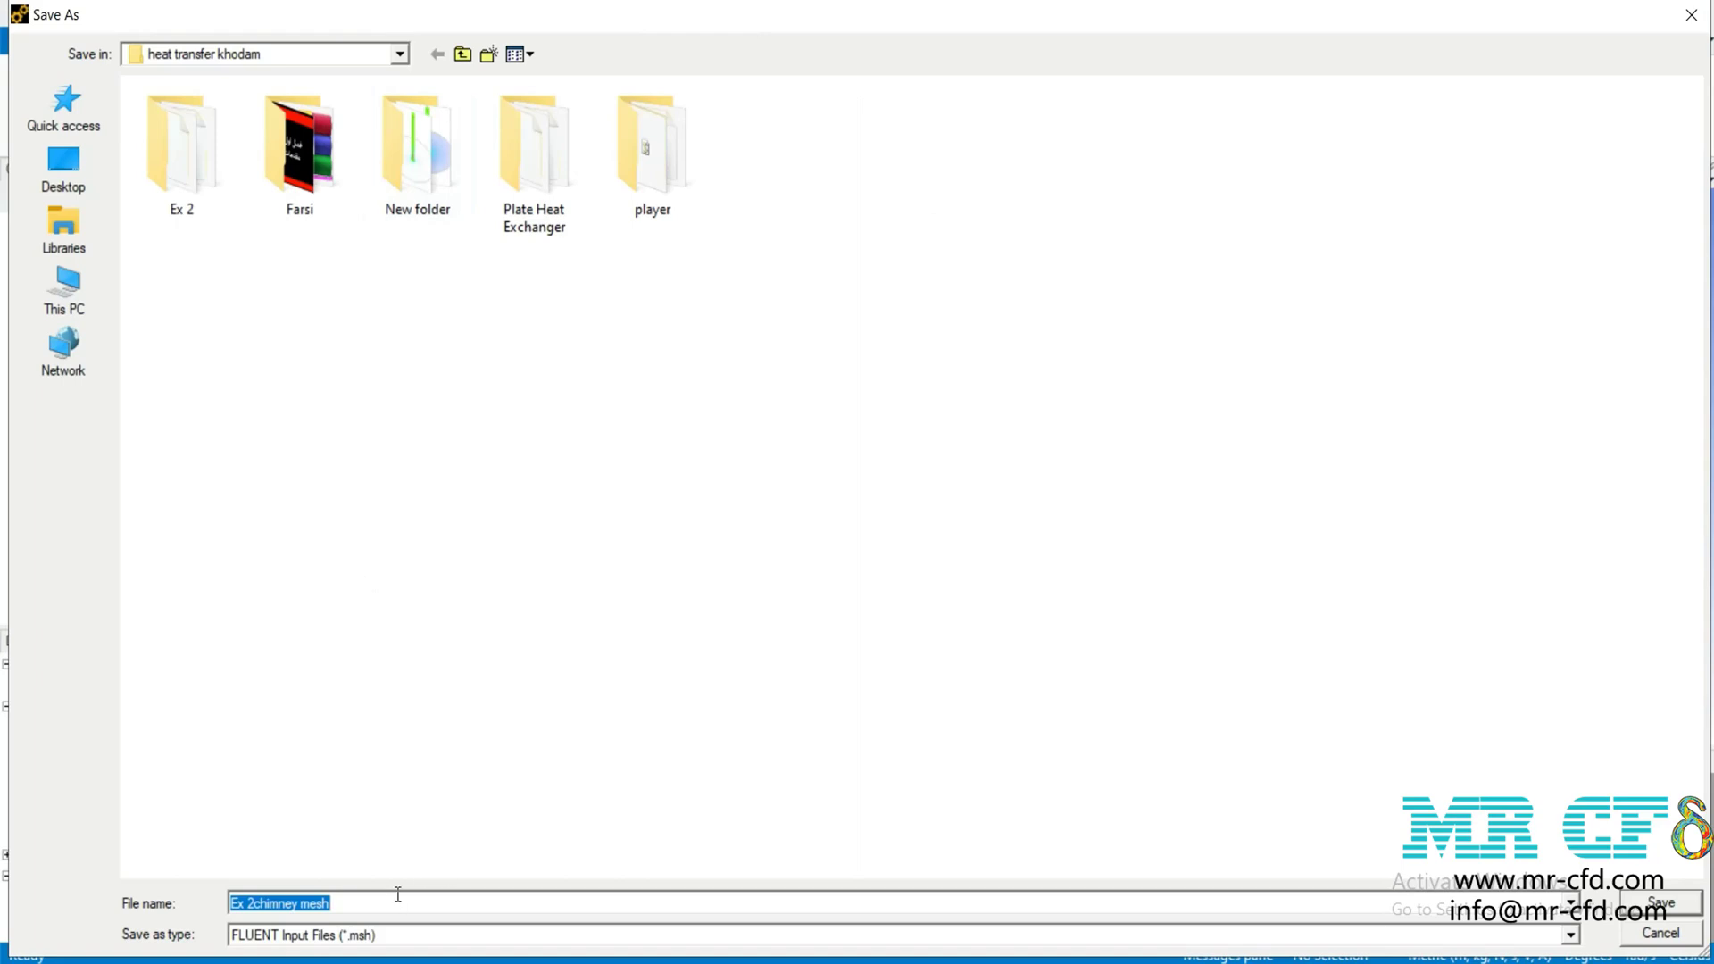
pyautogui.write('mesh')
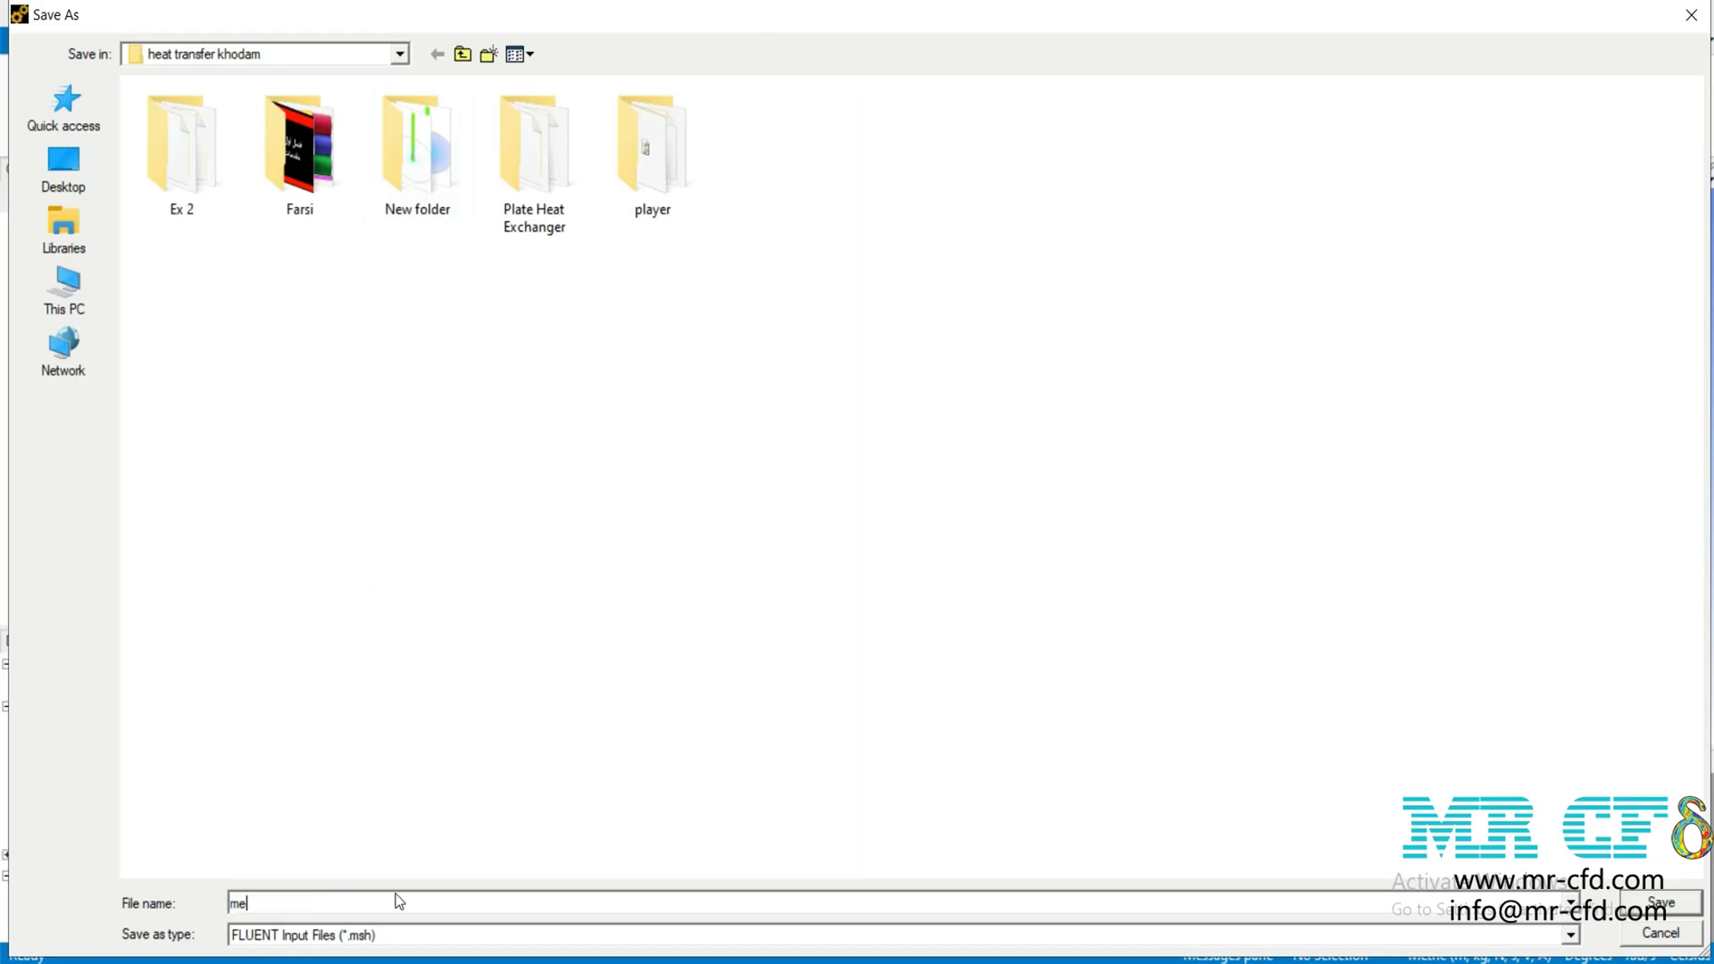